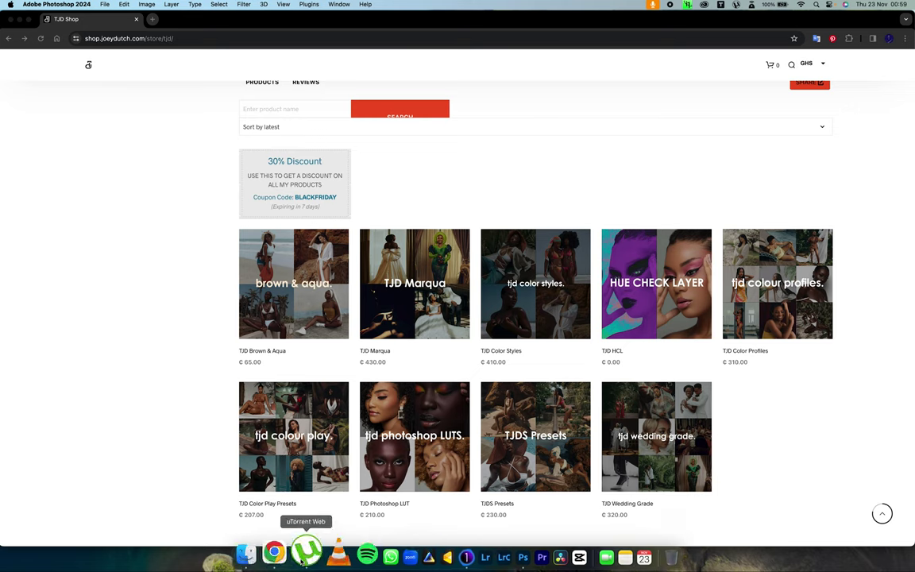
# Switch to Capture One and collapse the Layers, Exposure, High Dynamic Range, Levels, Curve, Dehaze and Vignetting adjustment tools.
pyautogui.click(438, 558)
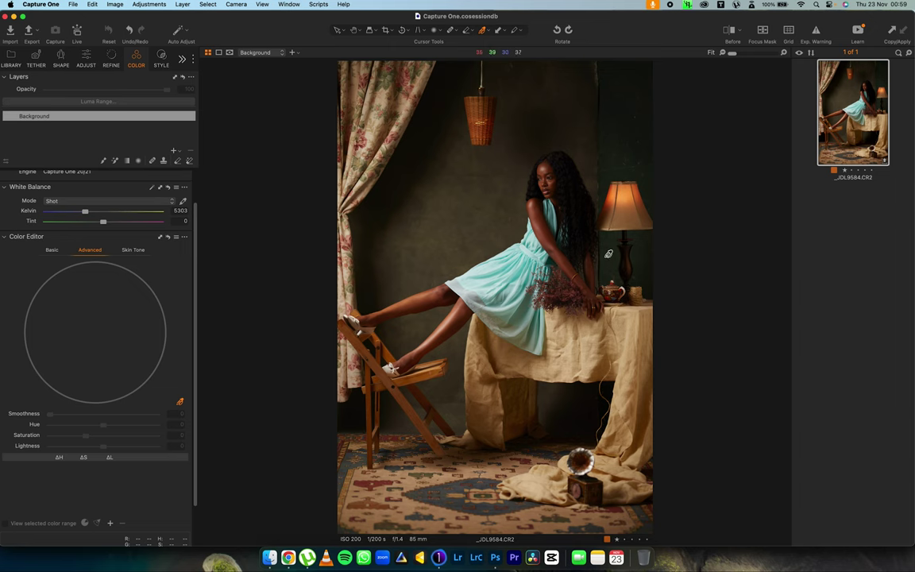
pyautogui.click(85, 61)
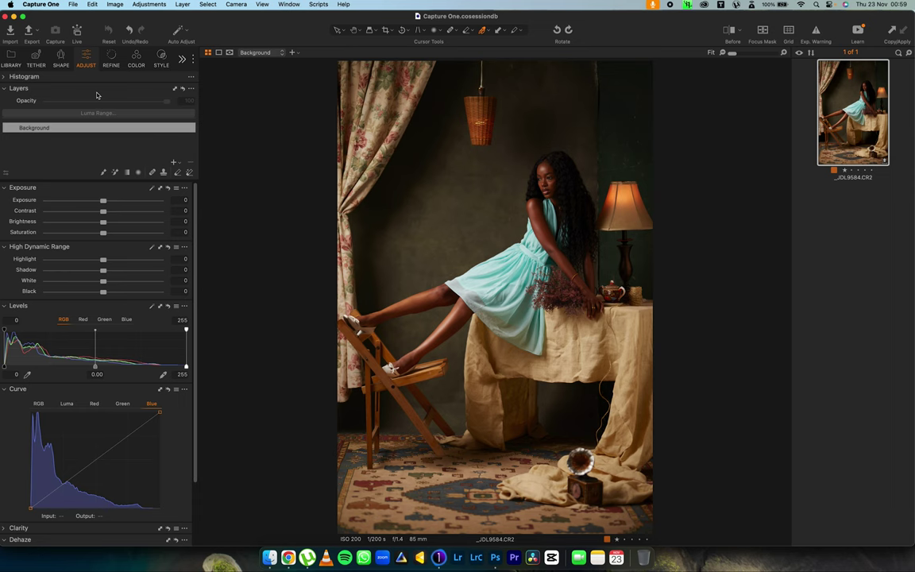
pyautogui.click(5, 88)
pyautogui.click(4, 101)
pyautogui.click(5, 112)
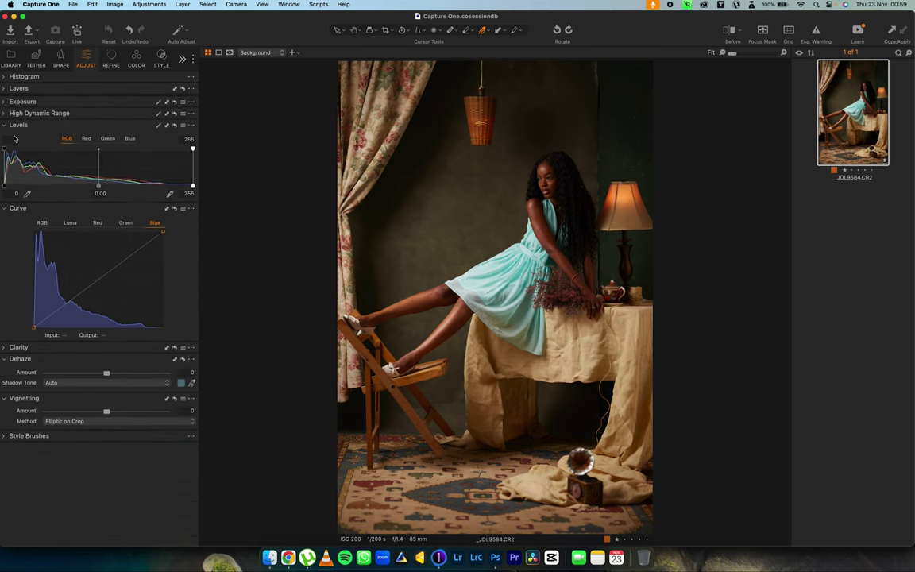
pyautogui.click(5, 125)
pyautogui.click(5, 136)
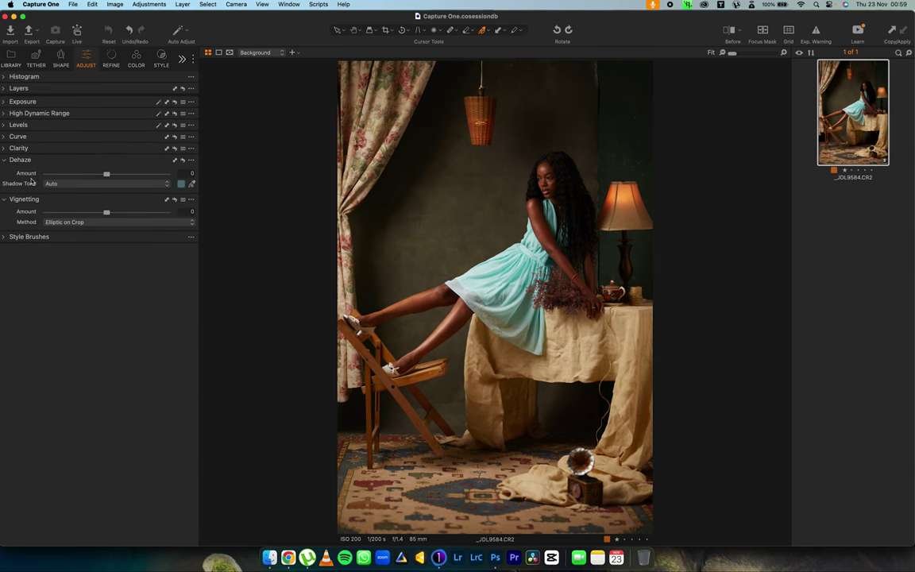
pyautogui.click(5, 160)
pyautogui.click(4, 172)
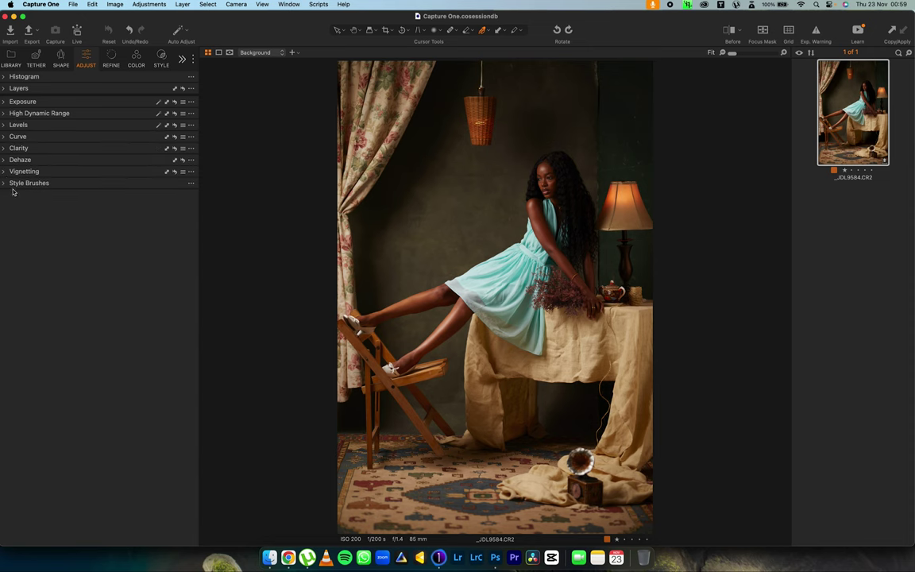
# Activate the Pan cursor tool and set the lens correction's Light Falloff to 25.
pyautogui.moveTo(41, 186)
pyautogui.click(353, 29)
pyautogui.click(134, 57)
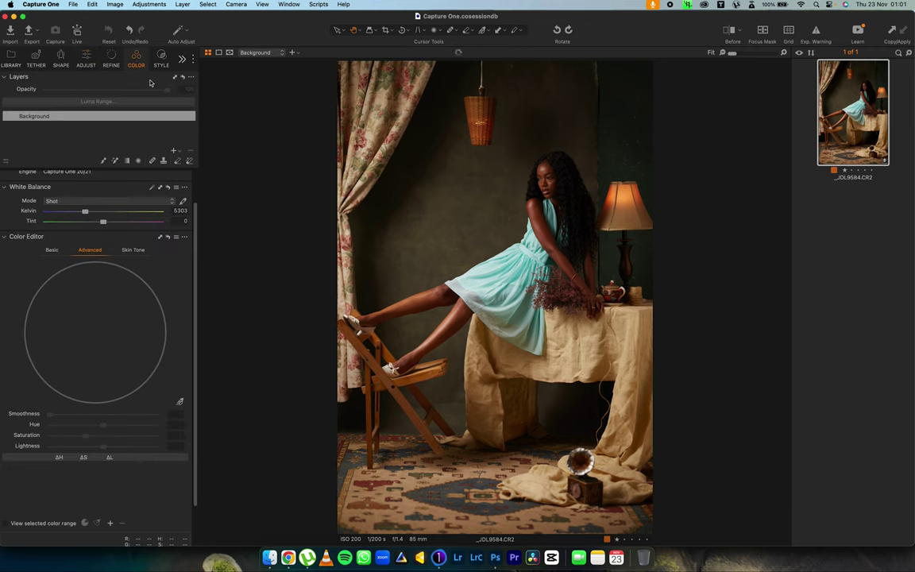
pyautogui.click(86, 57)
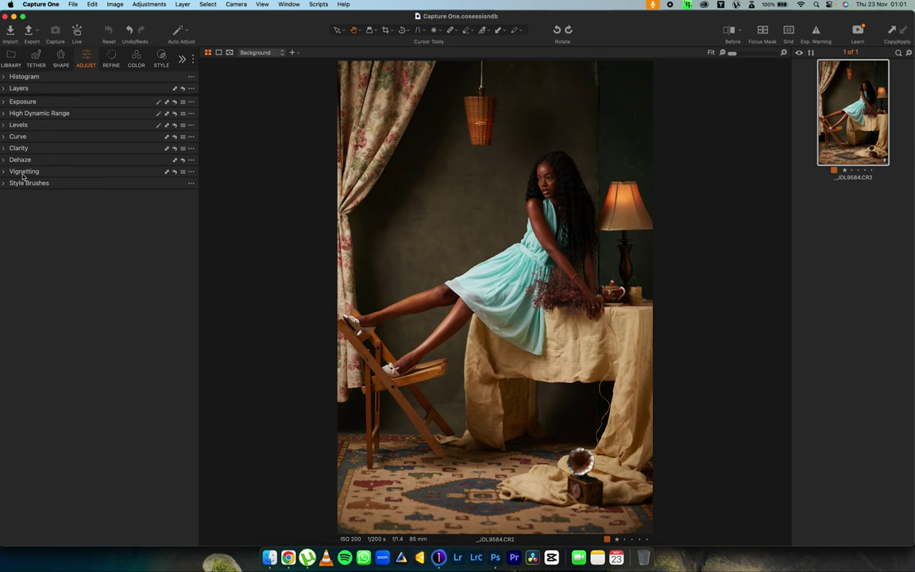
pyautogui.click(59, 57)
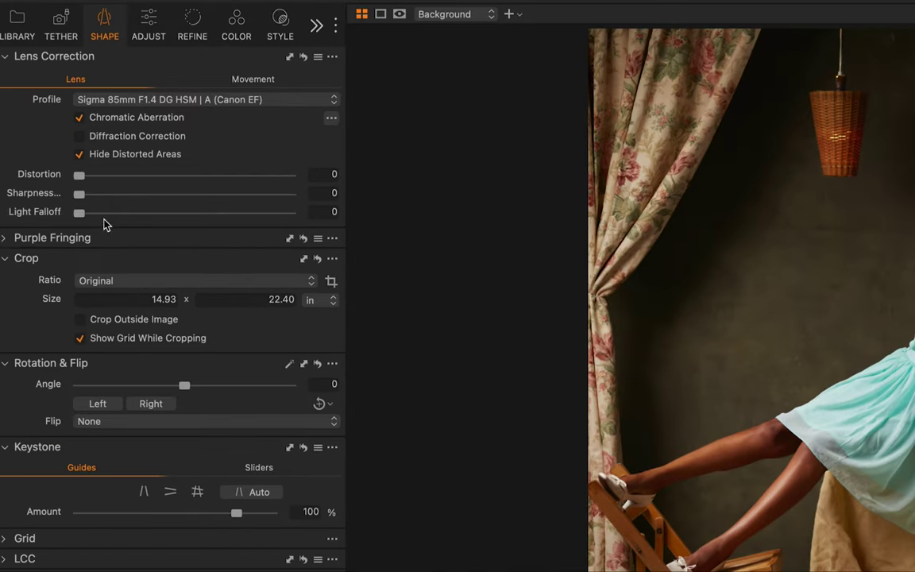
pyautogui.moveTo(88, 212); pyautogui.dragTo(119, 212)
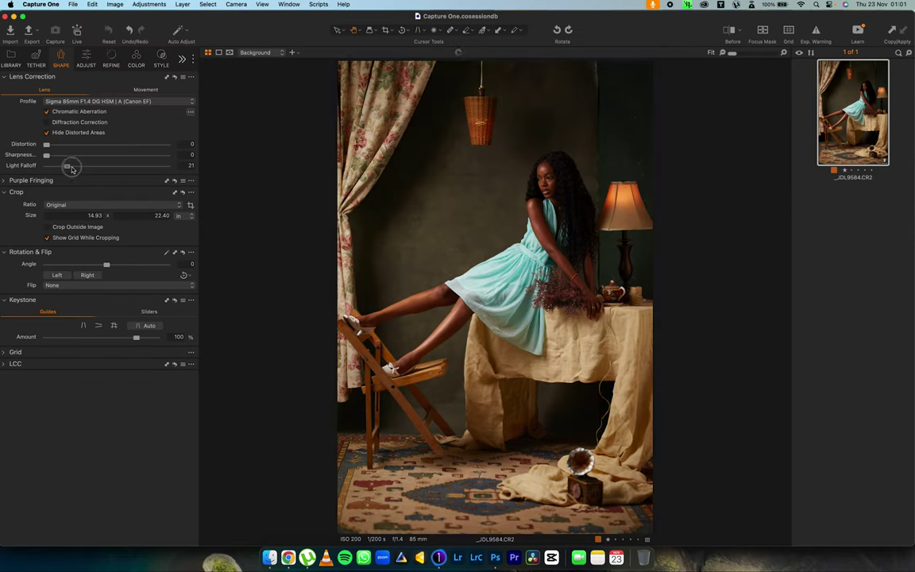
pyautogui.moveTo(71, 169); pyautogui.dragTo(76, 171)
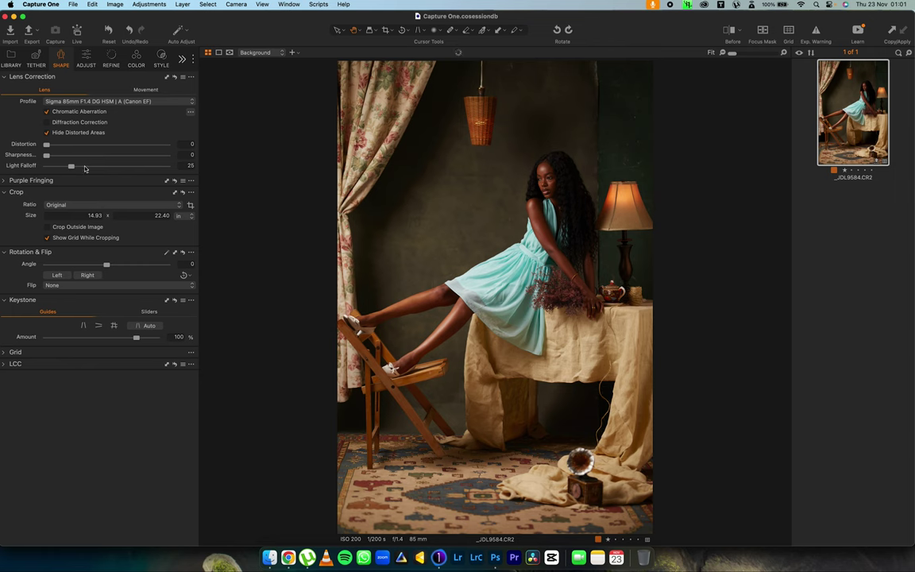
# Set the RGB Levels input white point to 225 and the input black point to 1.
pyautogui.click(83, 59)
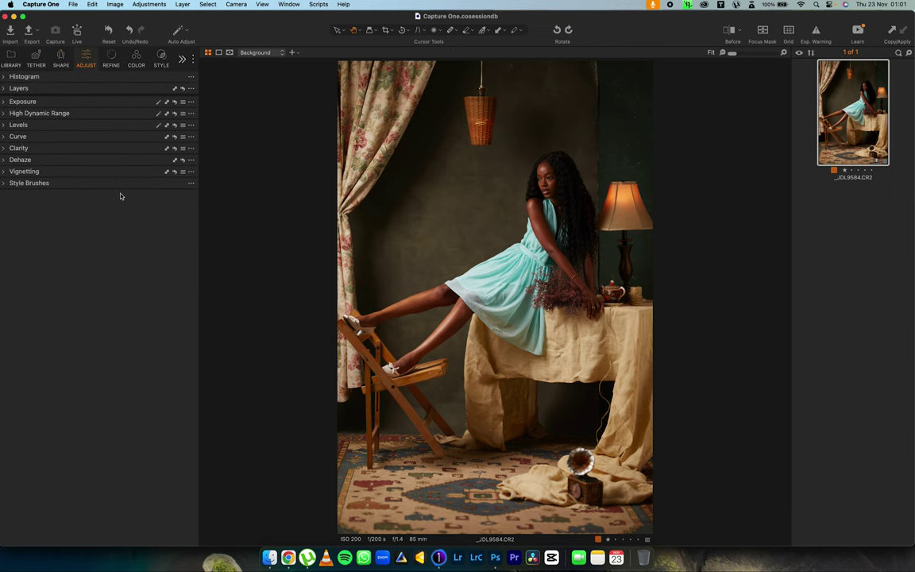
pyautogui.click(6, 112)
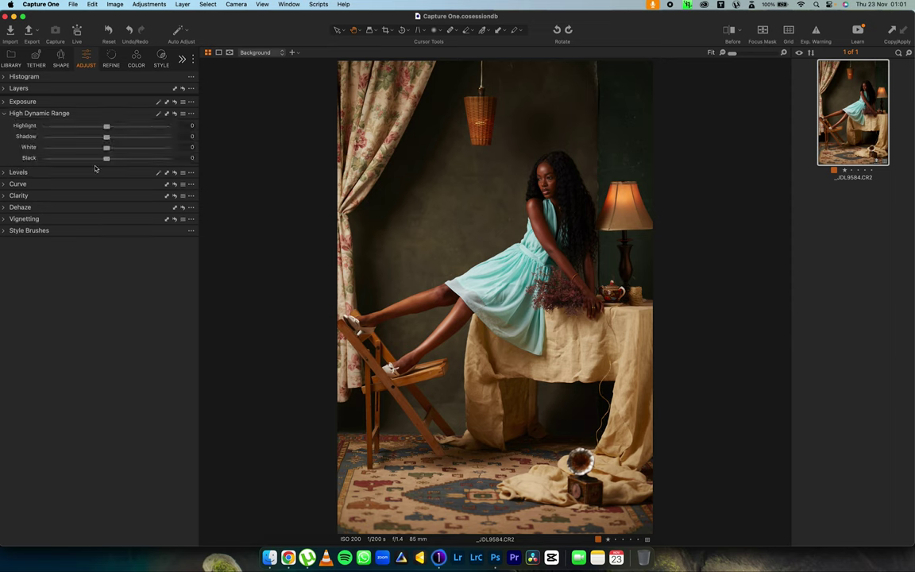
pyautogui.click(4, 113)
pyautogui.click(4, 123)
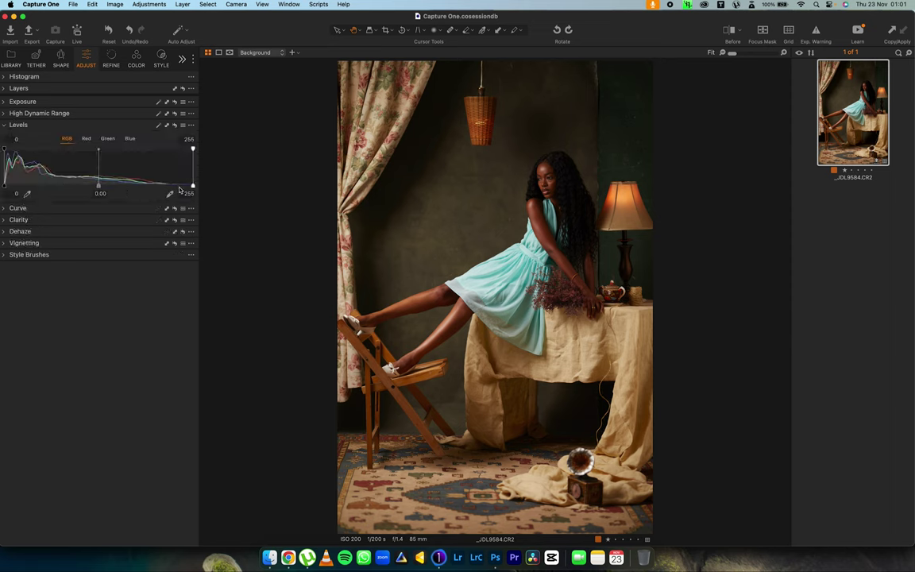
pyautogui.moveTo(193, 188); pyautogui.dragTo(170, 189)
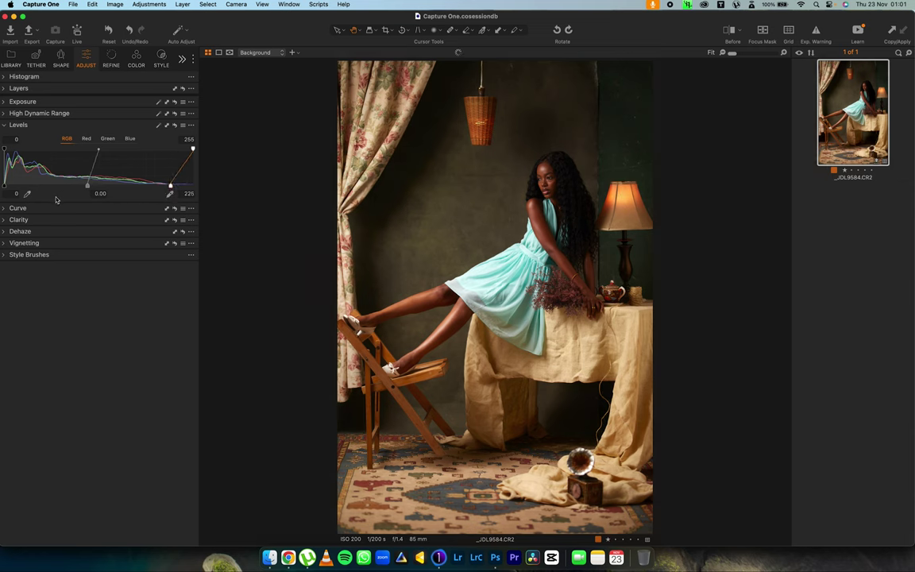
pyautogui.moveTo(5, 185); pyautogui.dragTo(10, 181)
# Lower the photo's High Dynamic Range Highlight to -50 and its Brightness to -5.
pyautogui.click(7, 111)
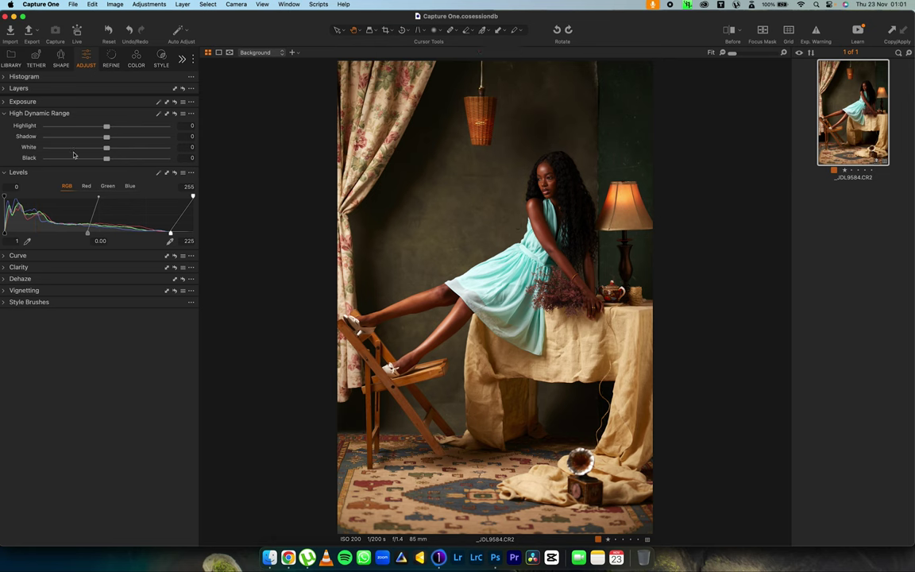
pyautogui.click(74, 127)
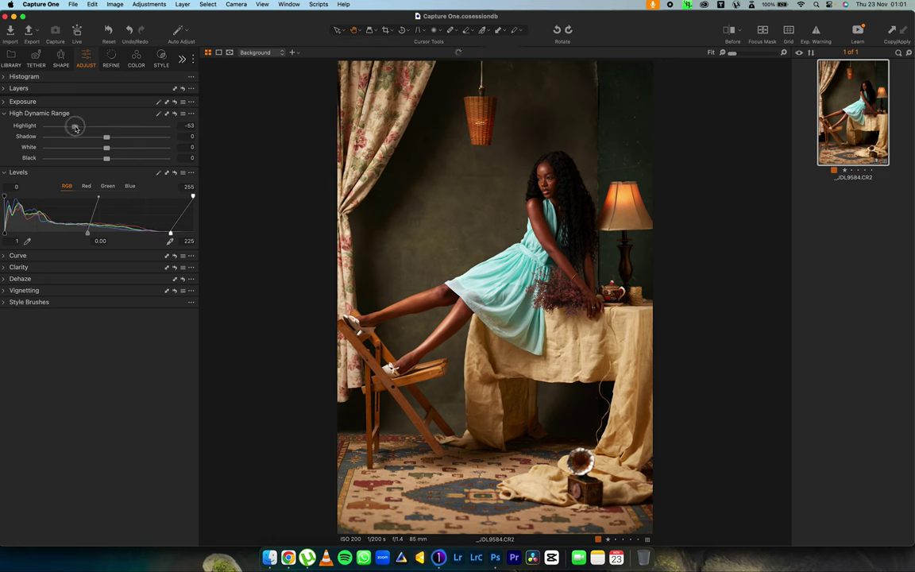
pyautogui.moveTo(76, 128)
pyautogui.mouseDown()
pyautogui.moveTo(60, 132)
pyautogui.moveTo(78, 132)
pyautogui.mouseUp()
pyautogui.click(5, 103)
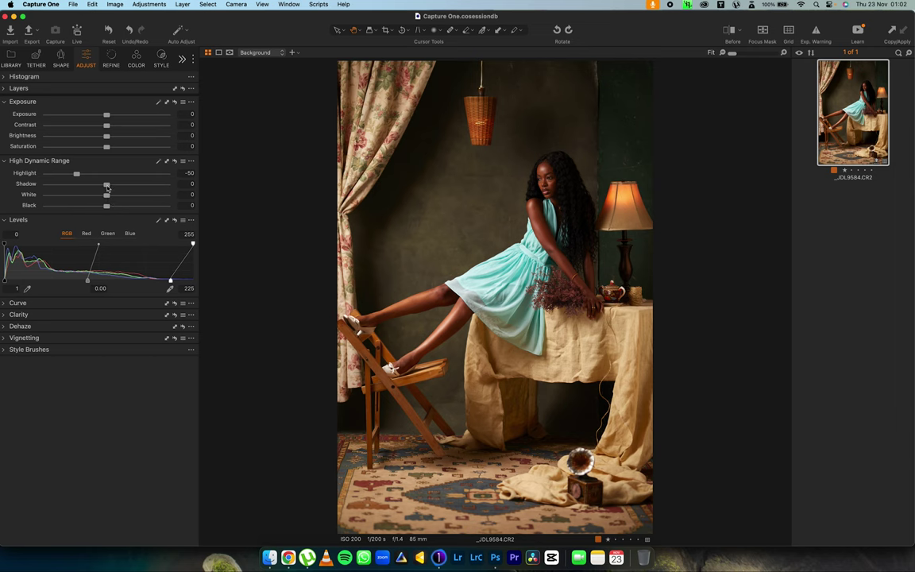
pyautogui.moveTo(105, 139); pyautogui.dragTo(100, 138)
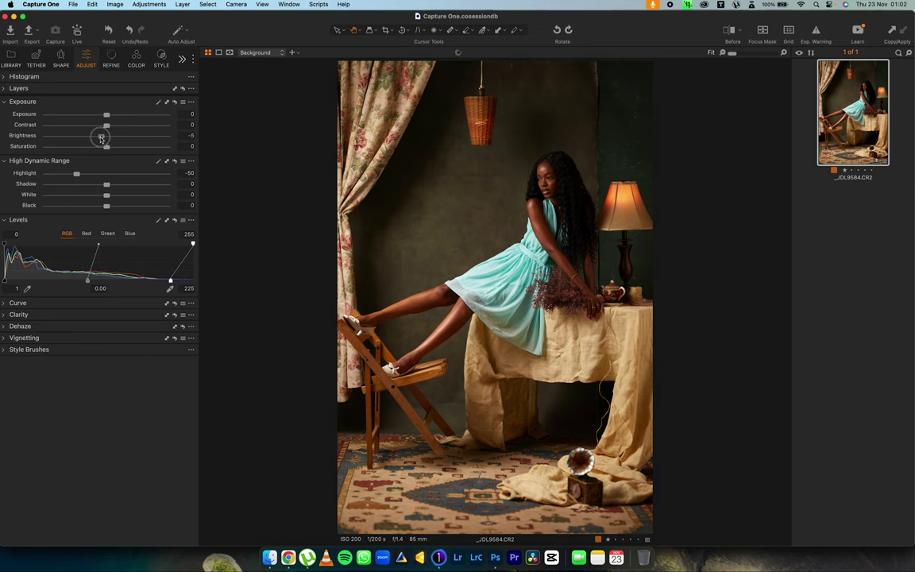
# Set the RGB Levels input white point to 218 and raise Shadow to 10.
pyautogui.moveTo(170, 283); pyautogui.dragTo(165, 283)
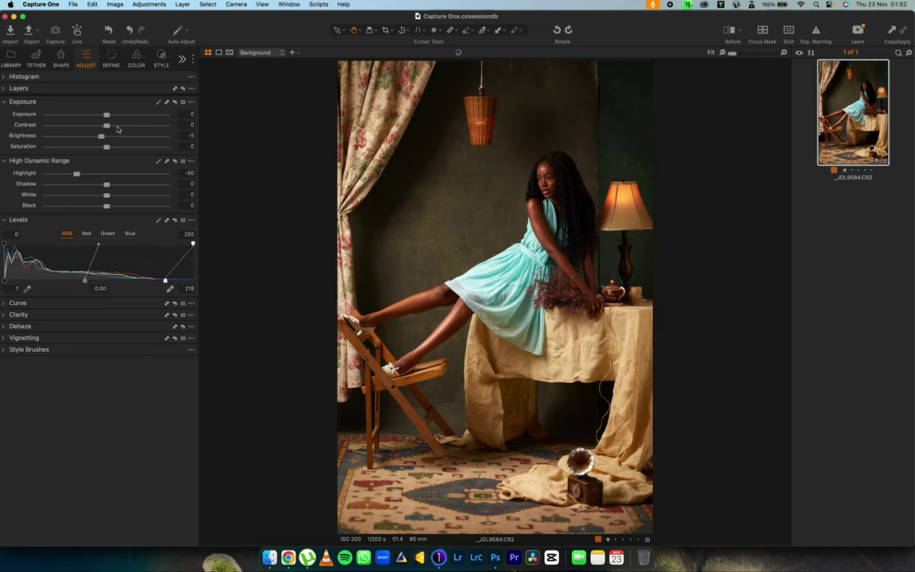
pyautogui.moveTo(109, 188); pyautogui.dragTo(115, 184)
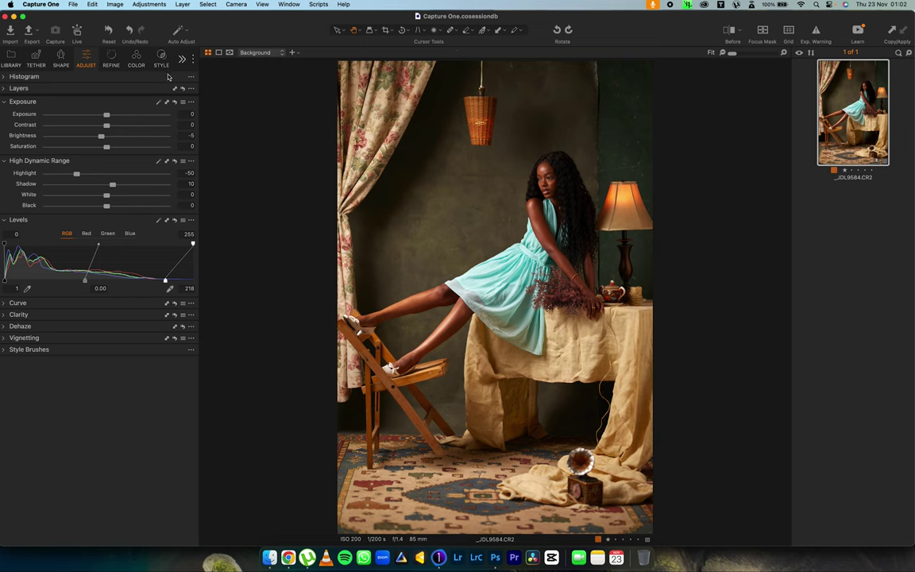
# Reduce the Sharpening amount to 0 while inspecting the woman's face up close, and return to the full photo.
pyautogui.click(103, 56)
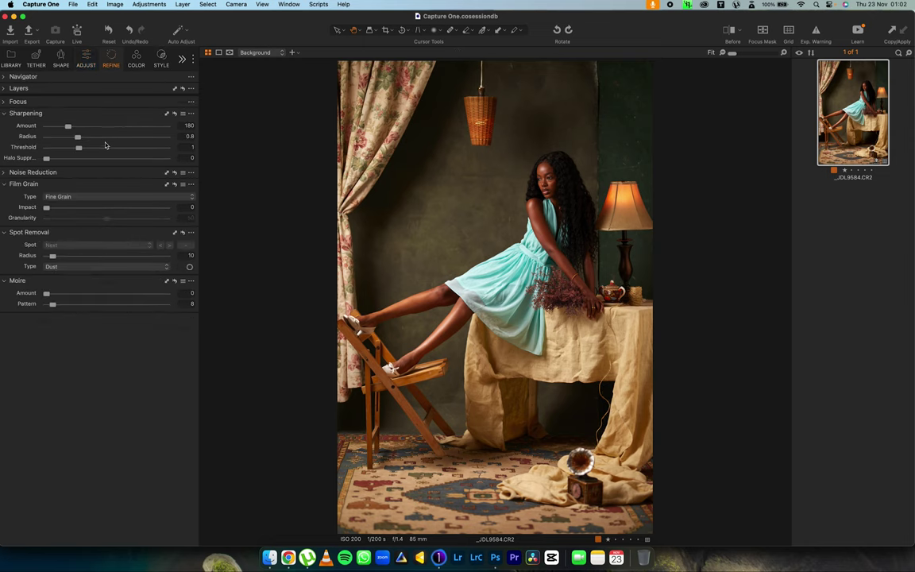
pyautogui.doubleClick(558, 182)
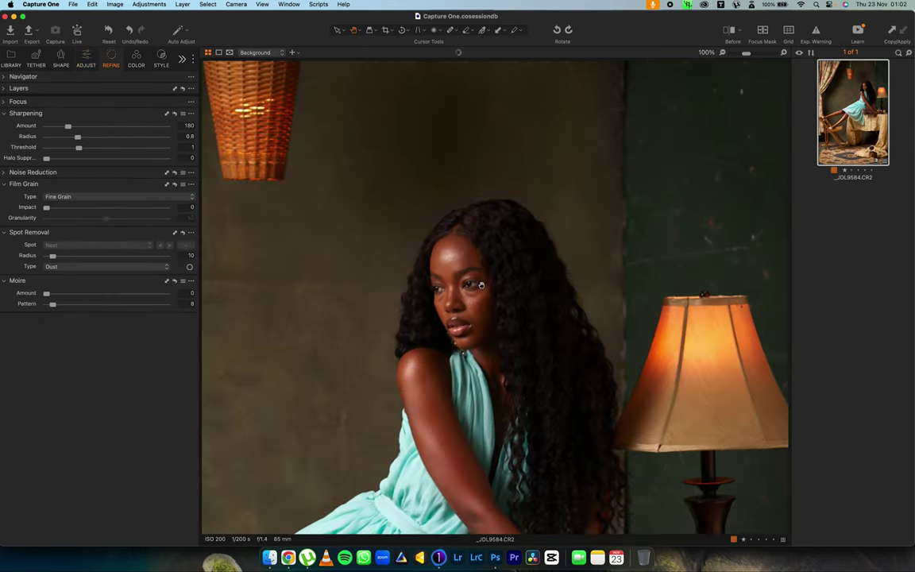
pyautogui.moveTo(482, 286); pyautogui.dragTo(474, 192)
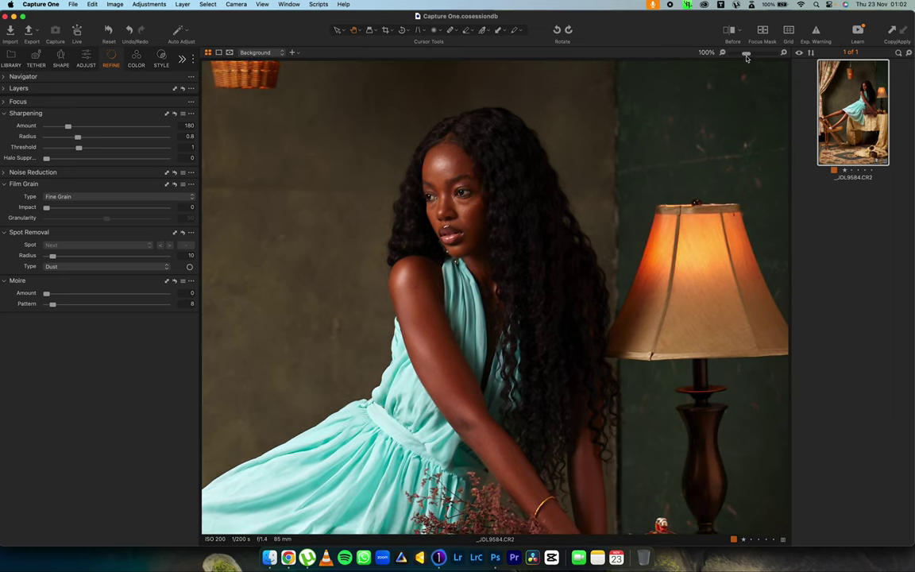
pyautogui.moveTo(746, 53); pyautogui.dragTo(760, 55)
pyautogui.scroll(5, 458, 204)
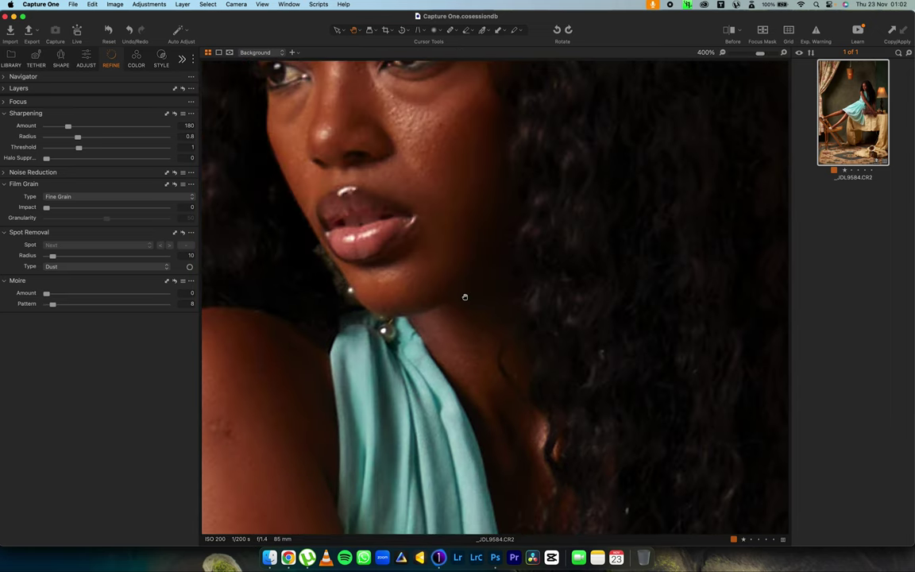
pyautogui.scroll(3, 493, 280)
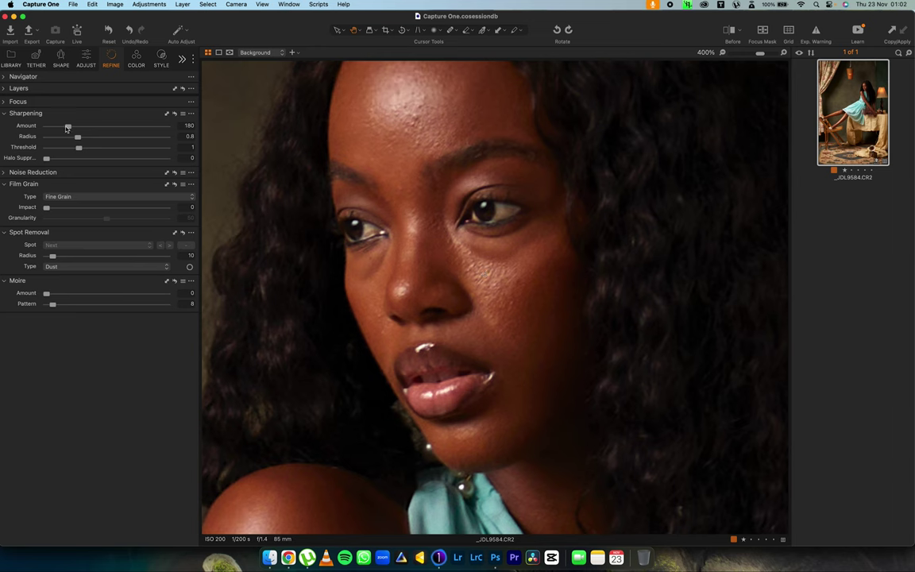
pyautogui.moveTo(68, 127); pyautogui.dragTo(12, 125)
pyautogui.doubleClick(467, 230)
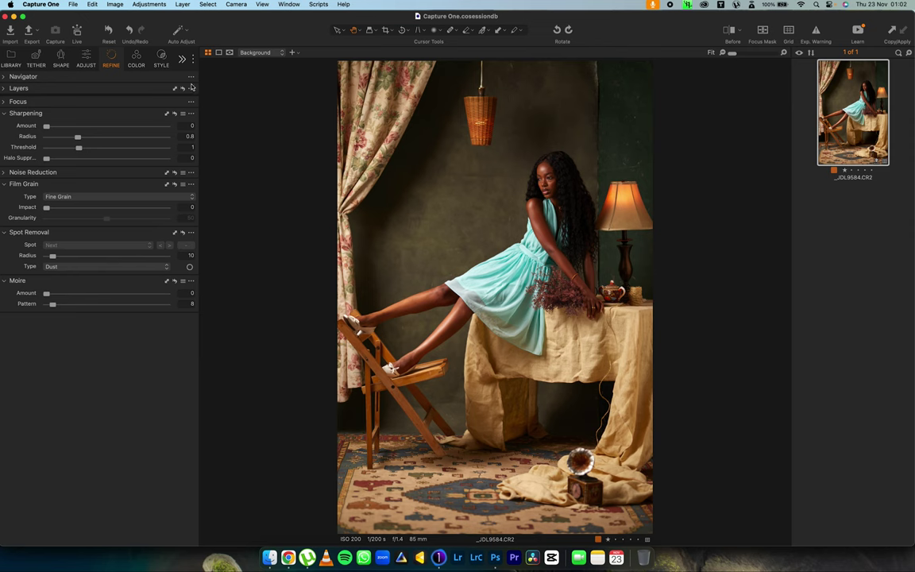
# Add a new empty adjustment layer and draw a small feathered radial mask centred on the woman's face.
pyautogui.click(80, 59)
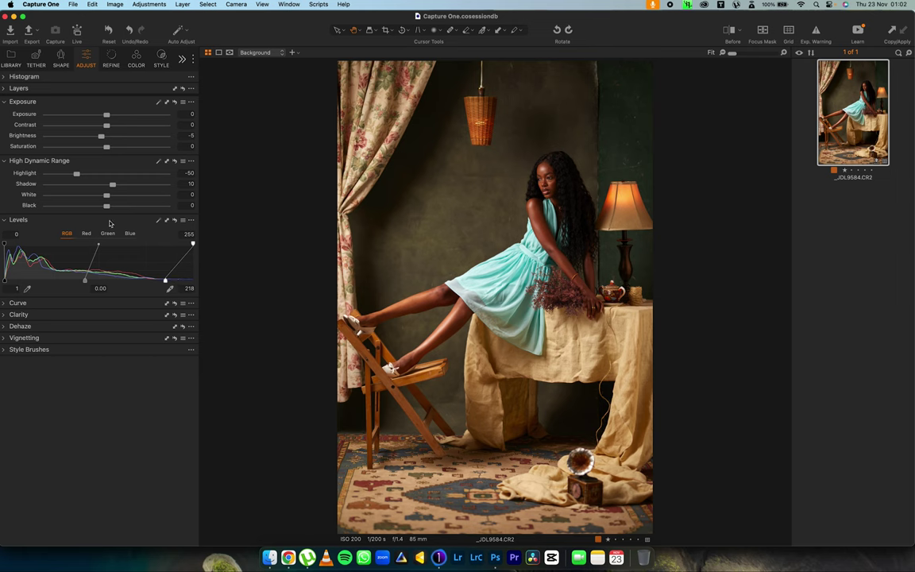
pyautogui.click(11, 89)
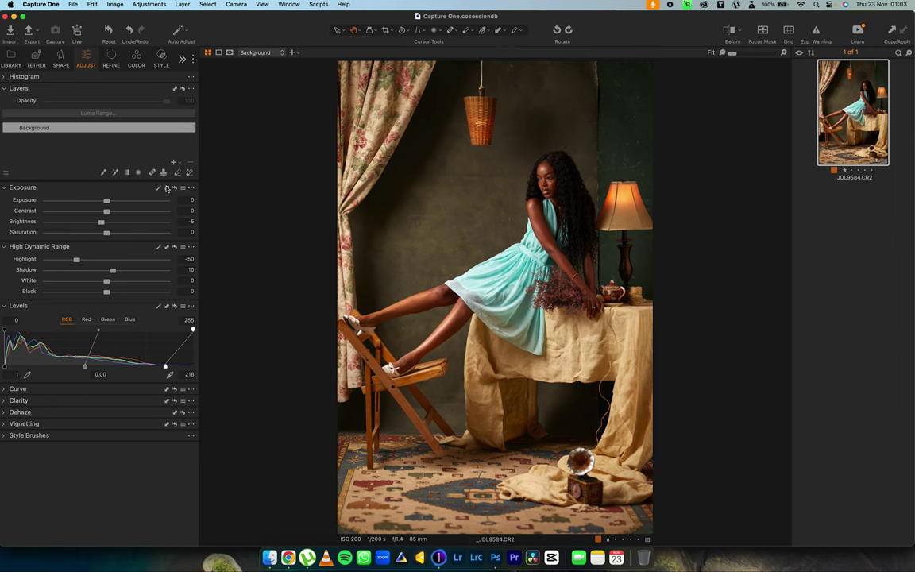
pyautogui.click(174, 162)
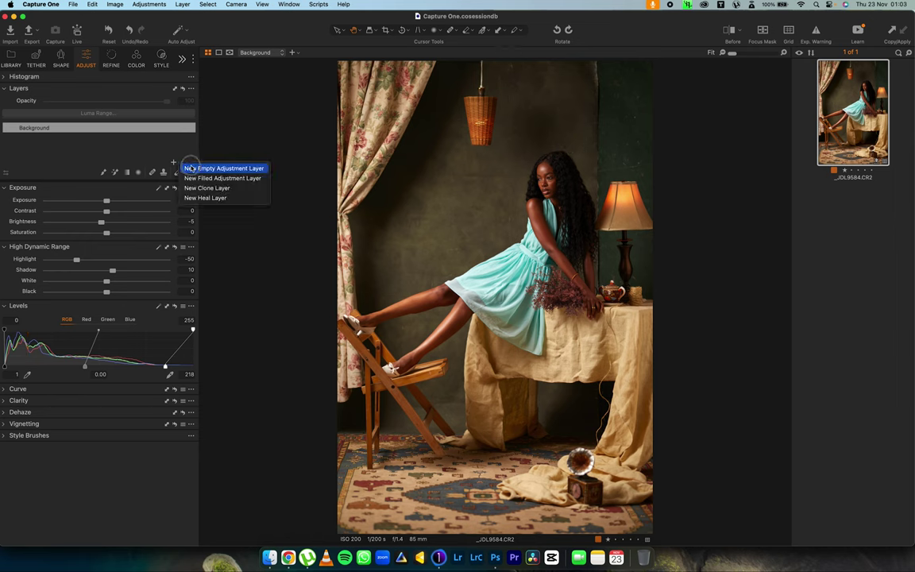
pyautogui.click(204, 168)
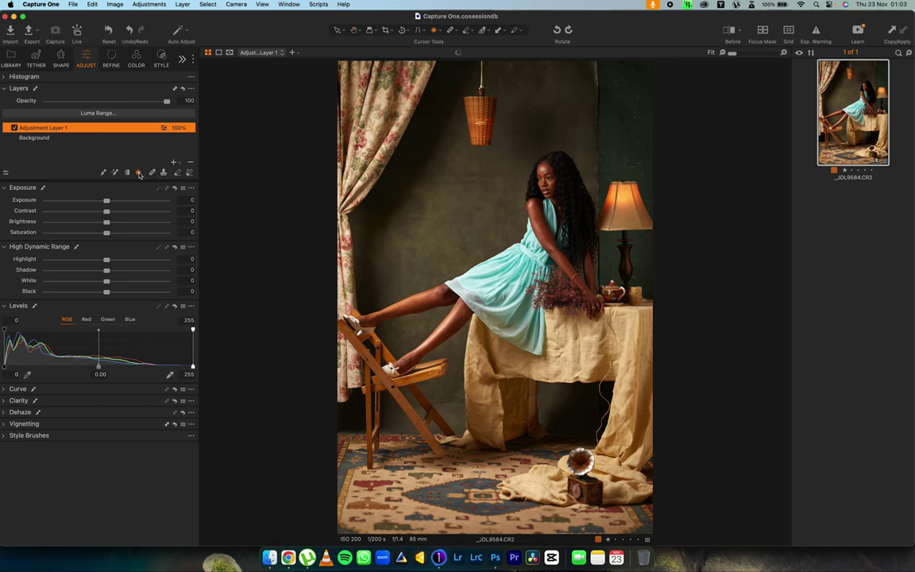
pyautogui.moveTo(544, 191); pyautogui.dragTo(614, 260)
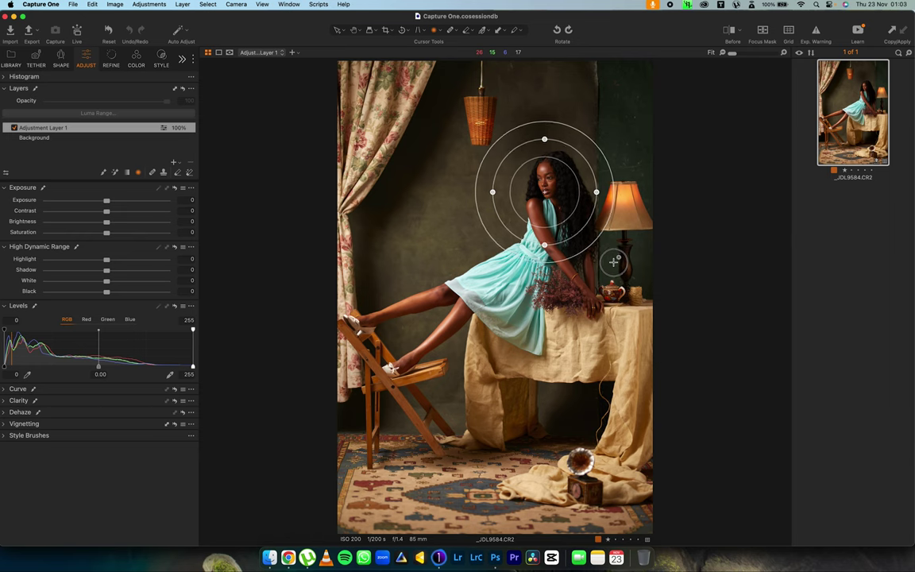
pyautogui.moveTo(578, 194)
pyautogui.mouseDown()
pyautogui.moveTo(549, 194)
pyautogui.moveTo(574, 185)
pyautogui.mouseUp()
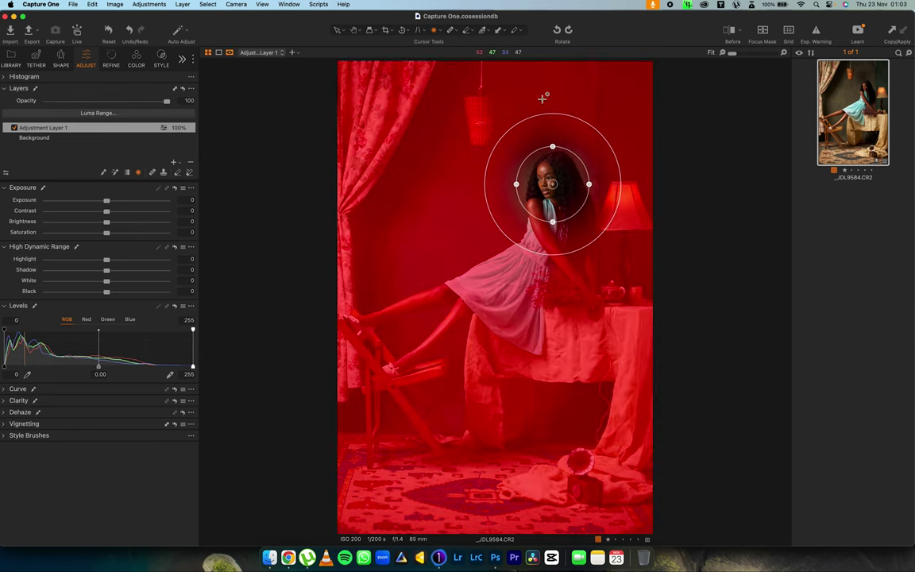
# Invert the radial mask so it covers the face, and rename the adjustment layer "Facial mask".
pyautogui.rightClick(81, 128)
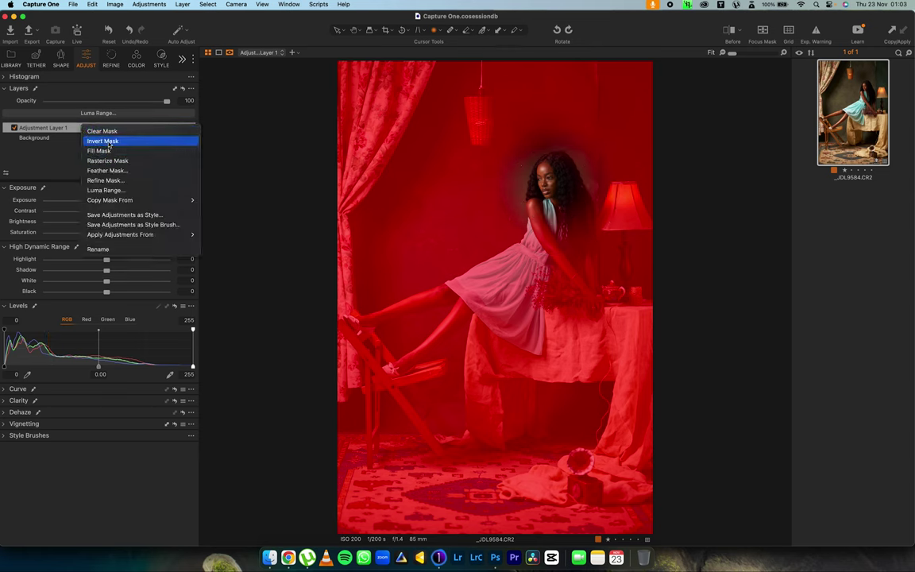
pyautogui.click(111, 142)
pyautogui.doubleClick(57, 125)
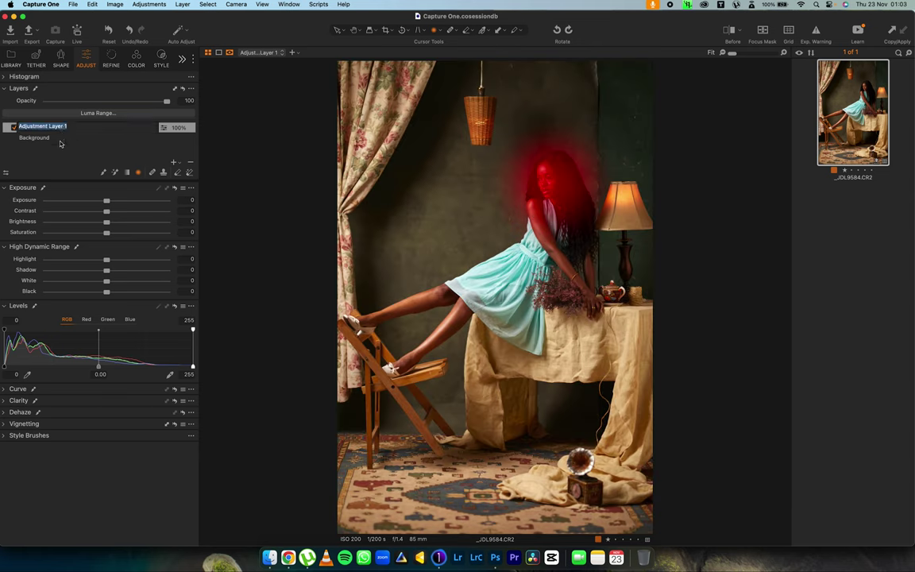
pyautogui.write('Faci')
pyautogui.write('l mask')
pyautogui.press('Return')
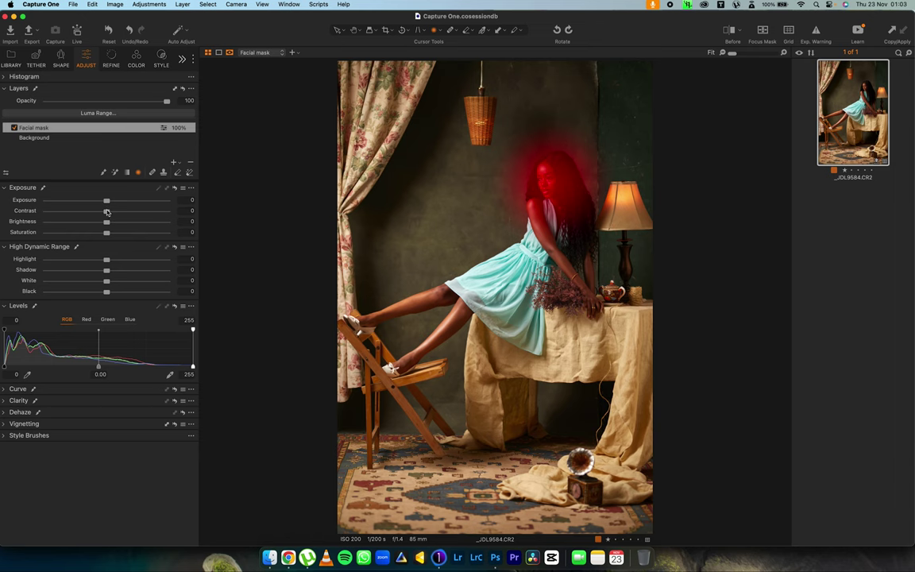
# On the Facial mask layer, set Exposure to 0.24 and add a shadow point and a highlight point to the Luma curve.
pyautogui.moveTo(108, 201); pyautogui.dragTo(111, 202)
pyautogui.click(4, 391)
pyautogui.click(66, 404)
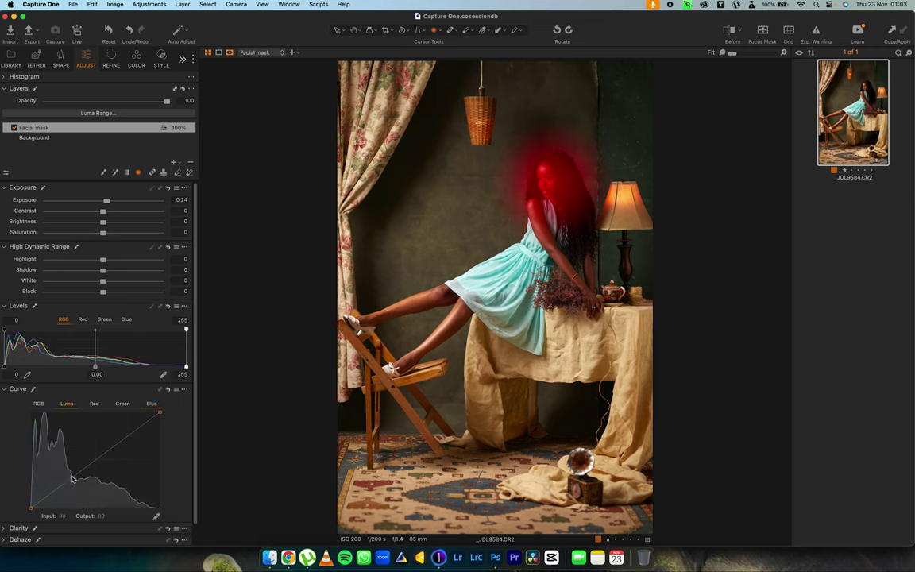
pyautogui.click(61, 483)
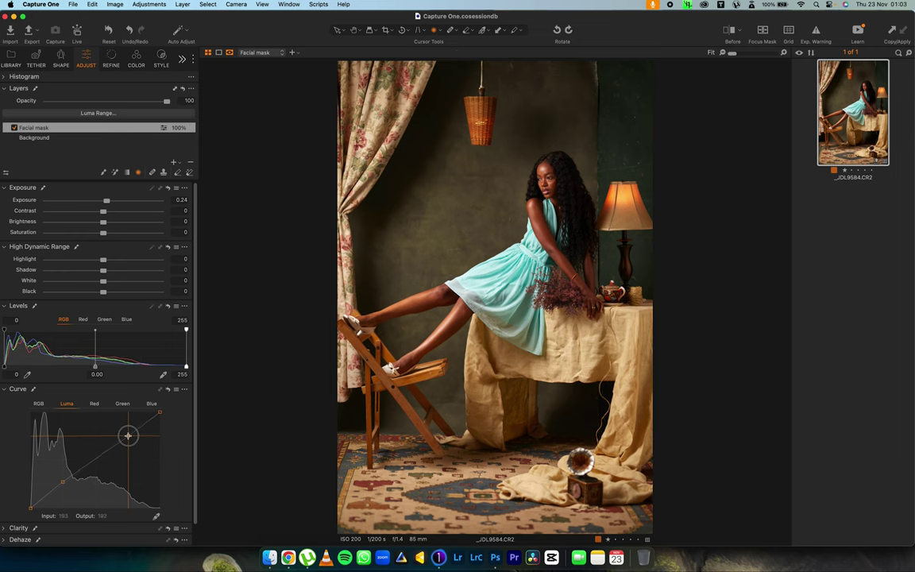
pyautogui.click(128, 435)
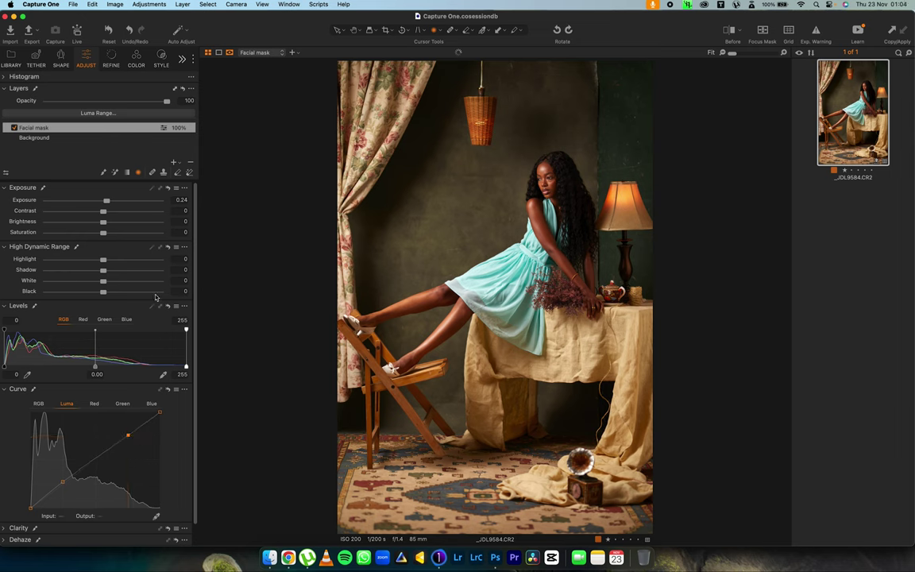
# Set the Facial mask layer's Contrast to 3, checking the mask coverage and hiding its overlay again.
pyautogui.press('m')
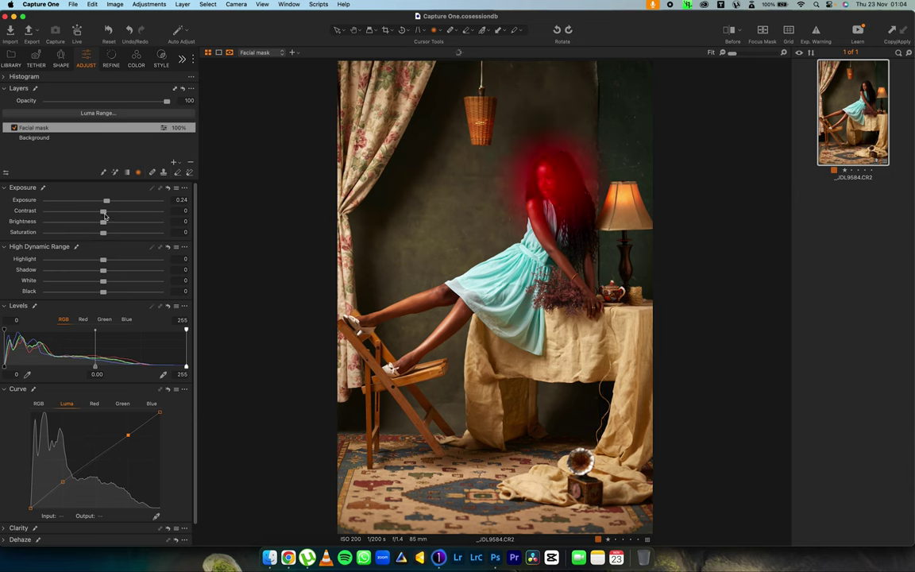
pyautogui.moveTo(104, 213); pyautogui.dragTo(109, 212)
pyautogui.press('m')
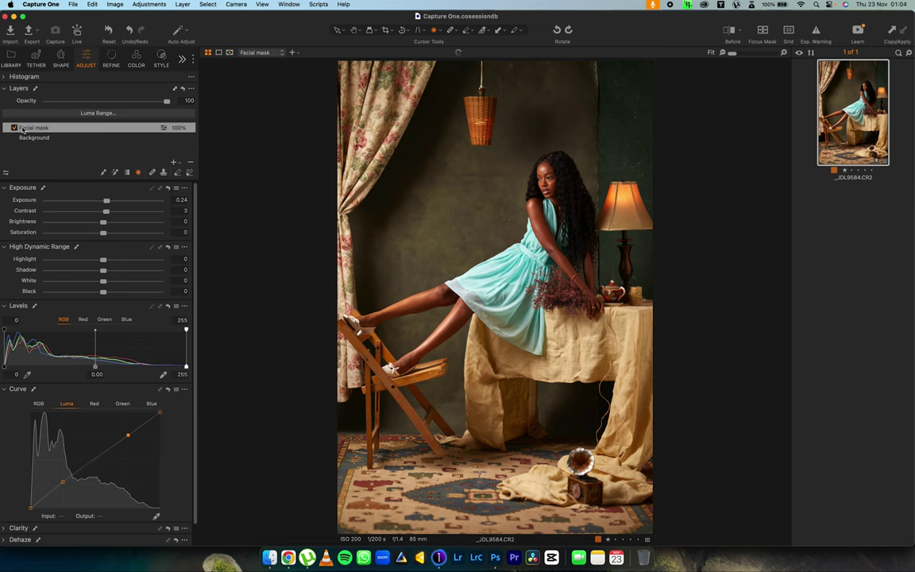
# Reduce the Facial mask layer's opacity to 70 and toggle the layer to compare the face with and without it.
pyautogui.click(13, 128)
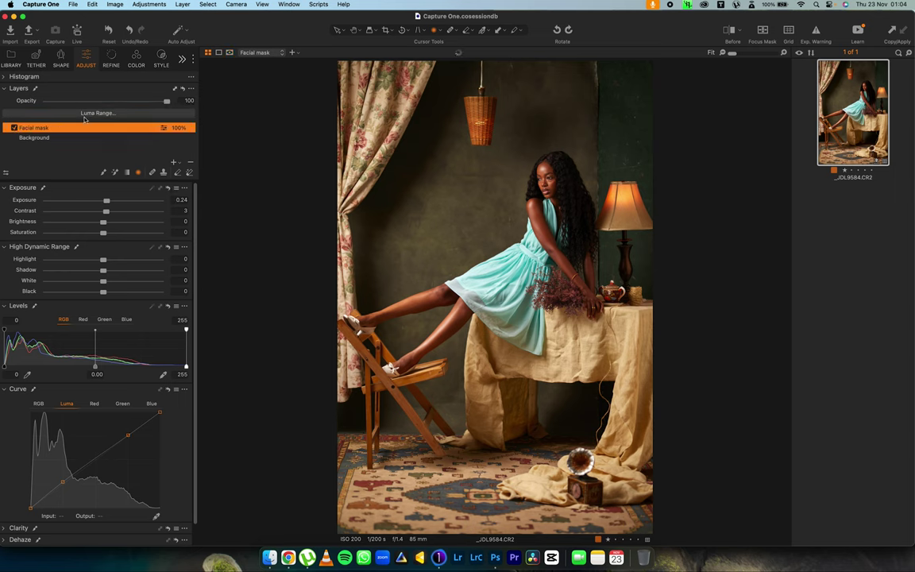
pyautogui.moveTo(143, 99); pyautogui.dragTo(133, 104)
pyautogui.click(14, 128)
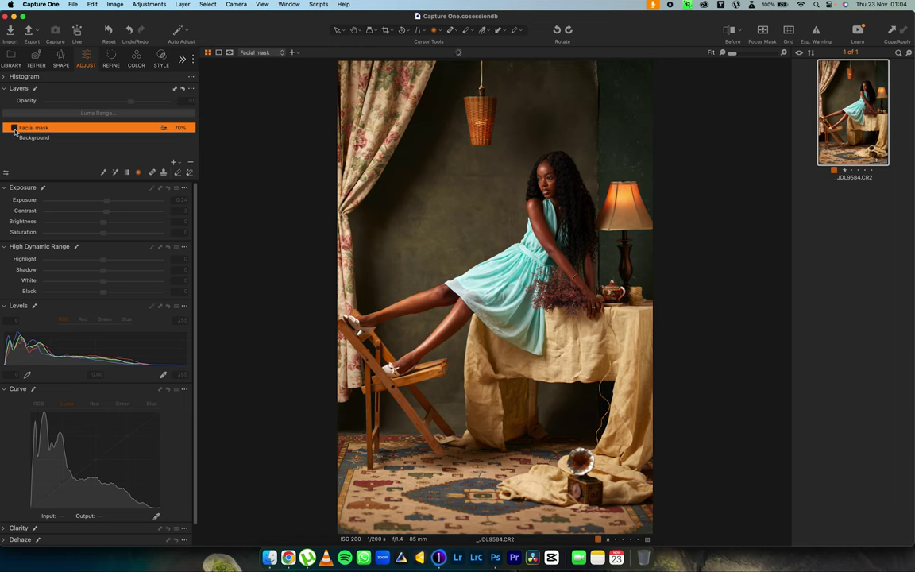
pyautogui.click(14, 128)
pyautogui.click(14, 128)
pyautogui.click(14, 128)
pyautogui.moveTo(315, 135)
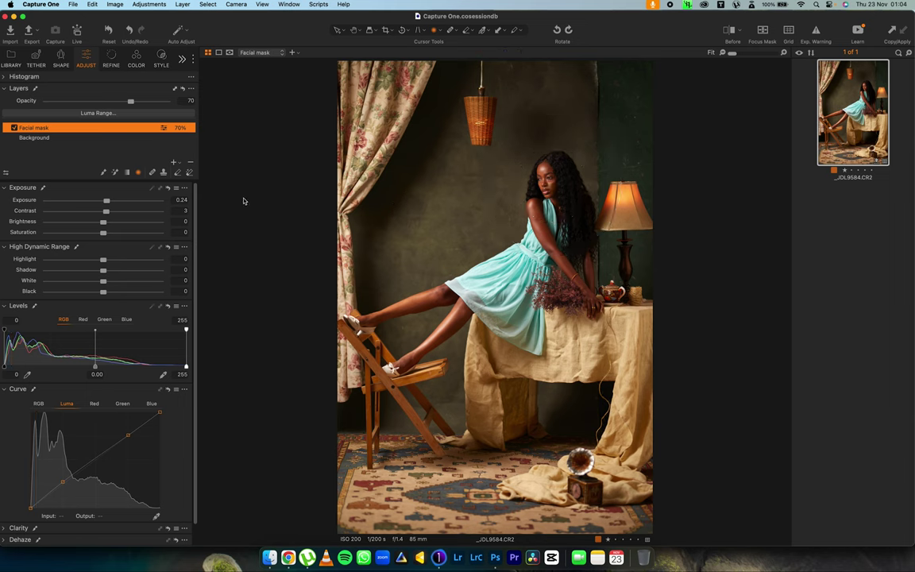
# Select the Background layer and collapse the Exposure, Layers, High Dynamic Range, Levels and Curve tools, looking briefly at Dehaze.
pyautogui.click(46, 137)
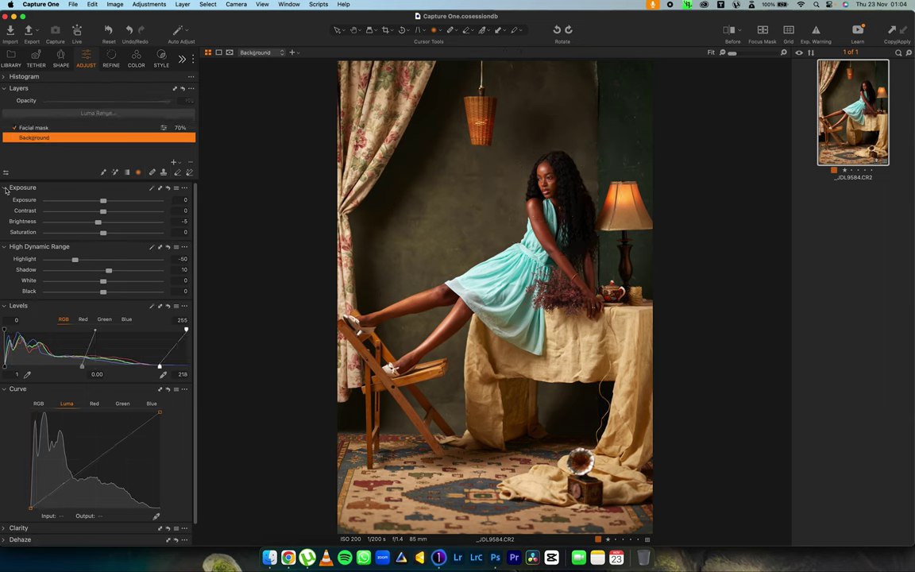
pyautogui.click(4, 187)
pyautogui.click(6, 88)
pyautogui.click(5, 113)
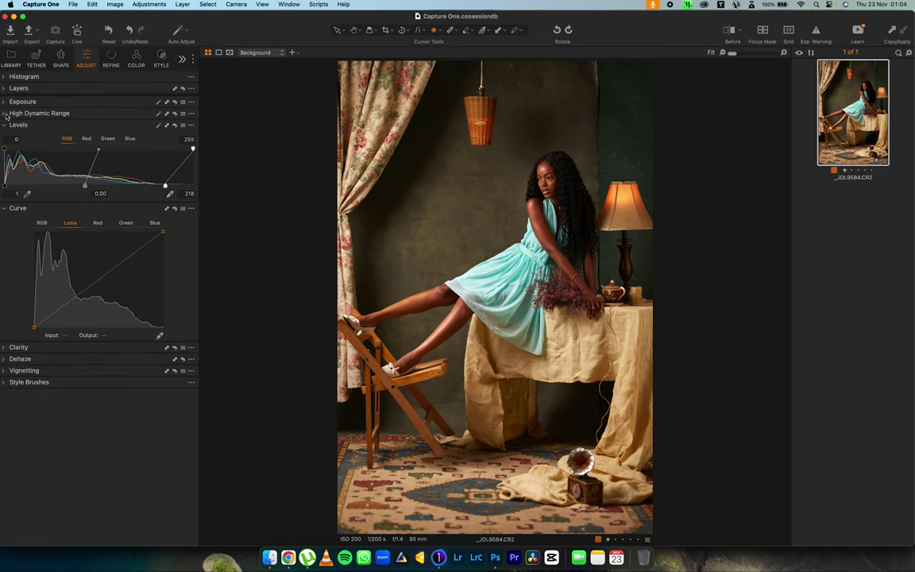
pyautogui.click(5, 126)
pyautogui.click(5, 137)
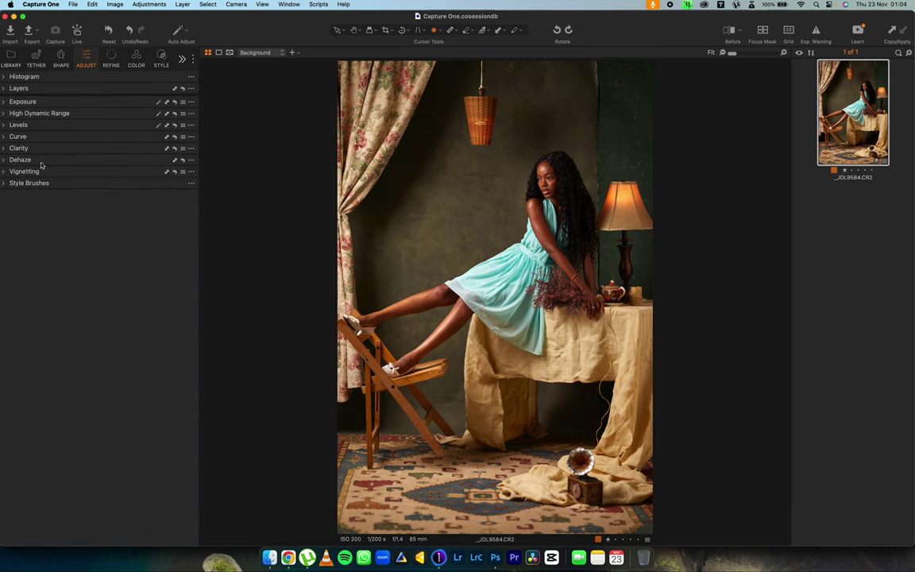
pyautogui.click(4, 160)
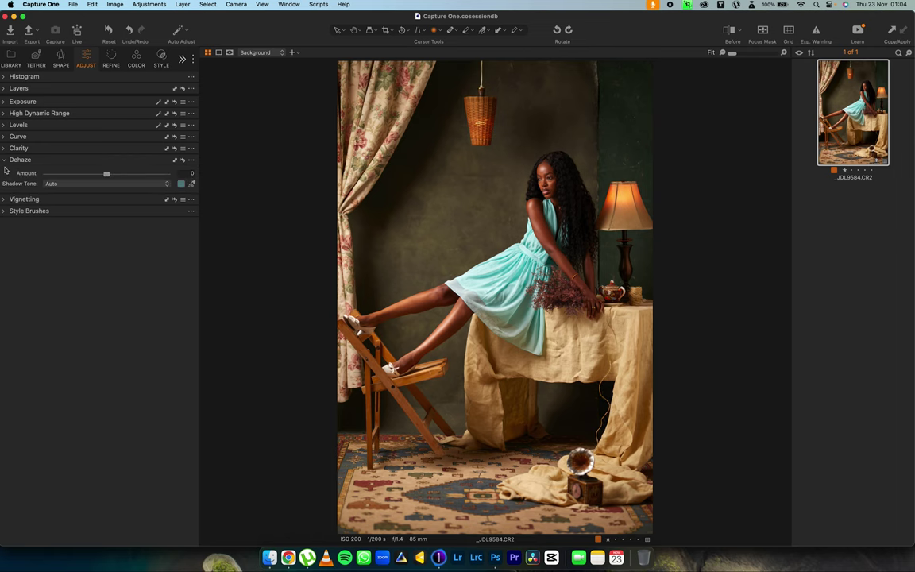
pyautogui.click(4, 160)
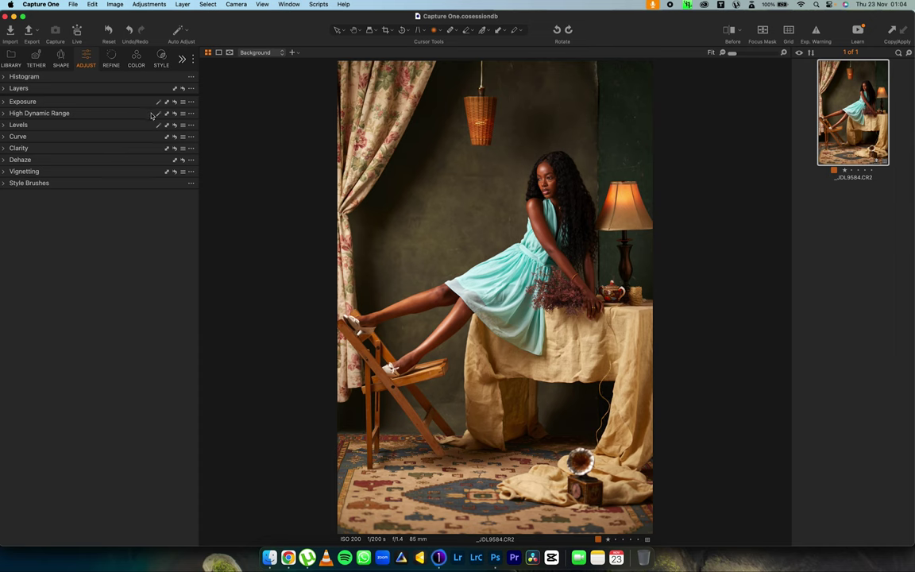
# Cool the Background layer's white balance to Kelvin 5008 and Tint -0.2.
pyautogui.click(136, 59)
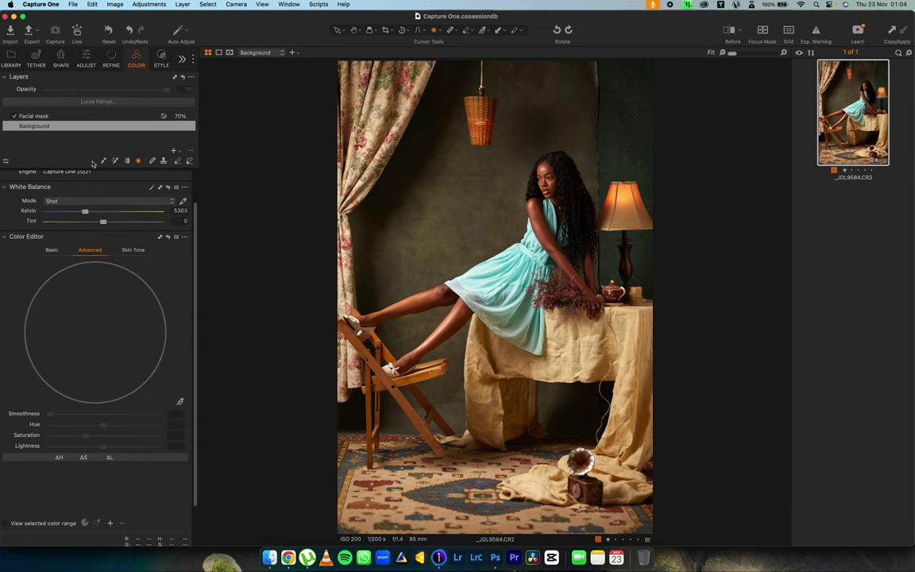
pyautogui.click(5, 238)
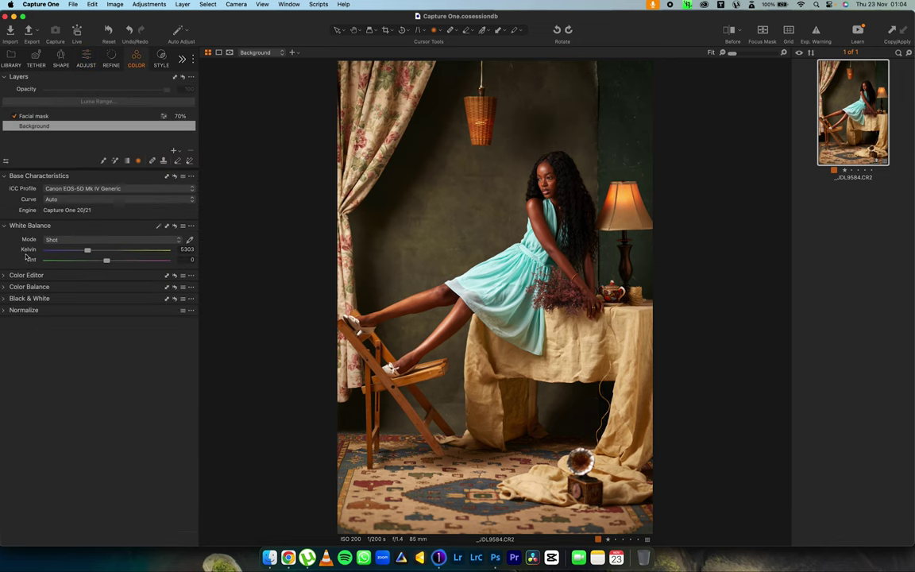
pyautogui.click(9, 225)
pyautogui.click(8, 175)
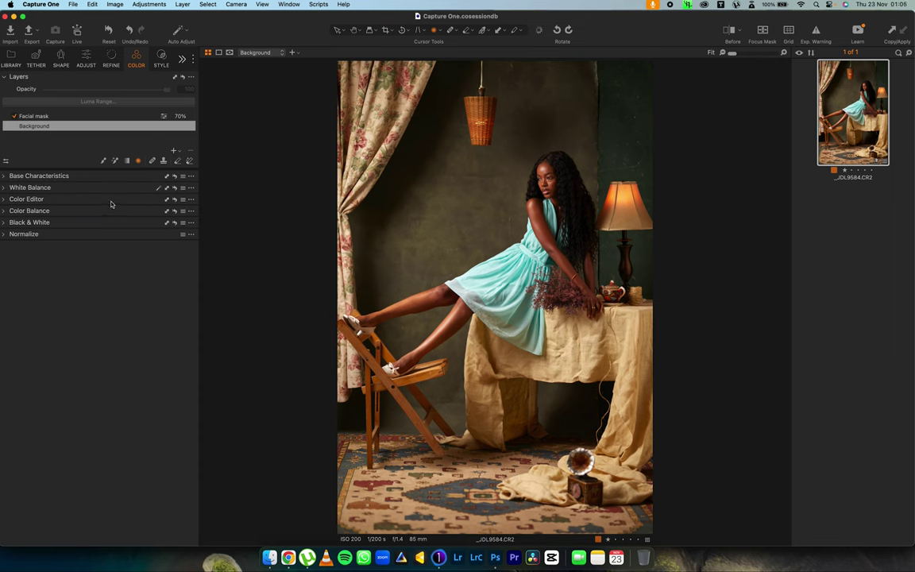
pyautogui.click(5, 187)
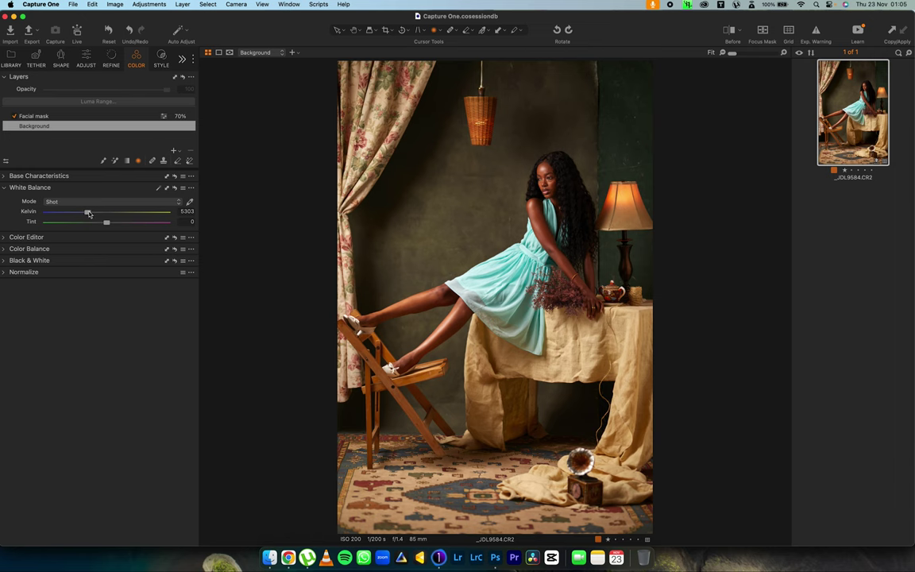
pyautogui.moveTo(88, 214); pyautogui.dragTo(85, 214)
pyautogui.moveTo(106, 225); pyautogui.dragTo(105, 224)
# Lower the saturation of the yellow tones and slightly of the red tones in the basic Color Editor.
pyautogui.click(5, 237)
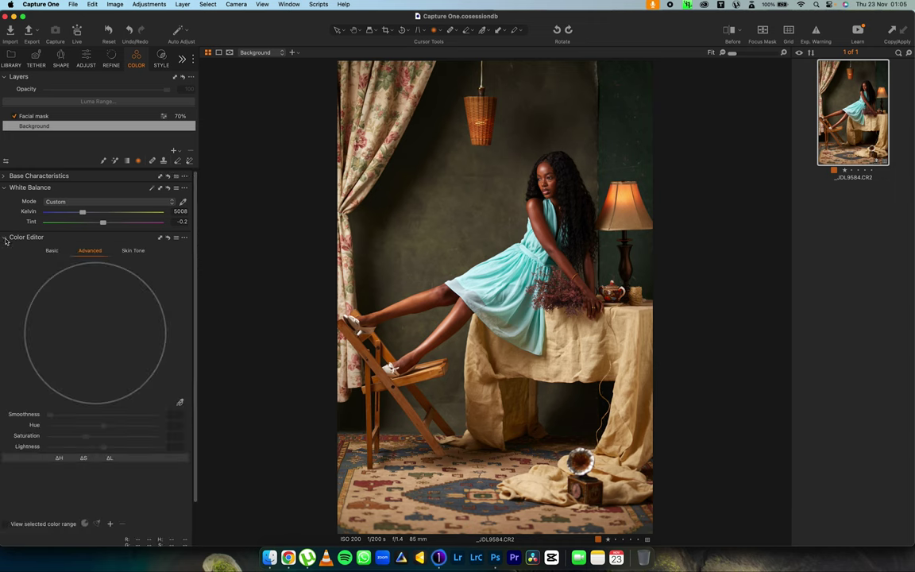
pyautogui.click(52, 251)
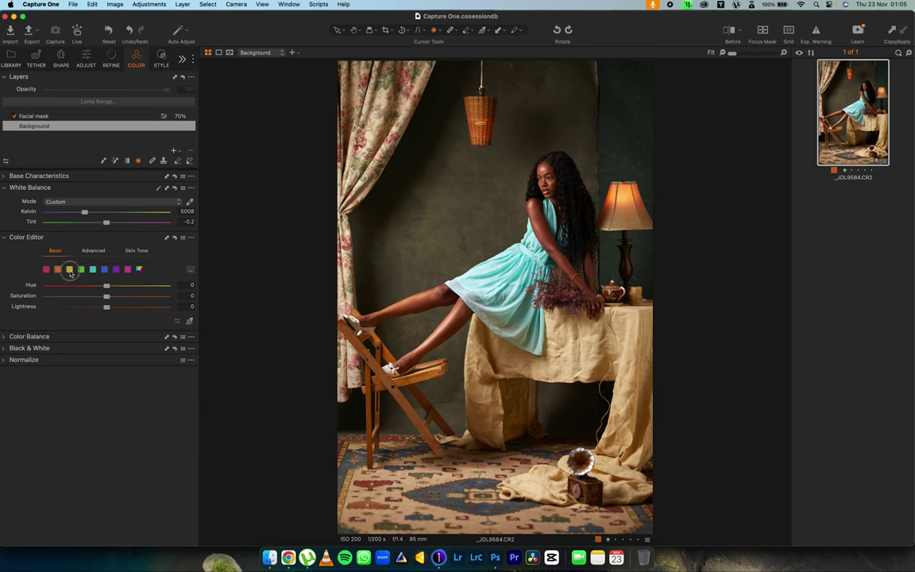
pyautogui.moveTo(106, 301); pyautogui.dragTo(82, 299)
pyautogui.click(46, 270)
pyautogui.moveTo(105, 298)
pyautogui.mouseDown()
pyautogui.moveTo(31, 305)
pyautogui.moveTo(99, 298)
pyautogui.mouseUp()
# Strongly desaturate the purple tones, and set the cyan tones to Hue 4.8, Saturation -21 and Lightness -23.1.
pyautogui.click(116, 270)
pyautogui.moveTo(106, 295); pyautogui.dragTo(54, 299)
pyautogui.click(93, 270)
pyautogui.moveTo(105, 309)
pyautogui.mouseDown()
pyautogui.moveTo(87, 307)
pyautogui.moveTo(116, 287)
pyautogui.moveTo(77, 307)
pyautogui.moveTo(90, 298)
pyautogui.mouseUp()
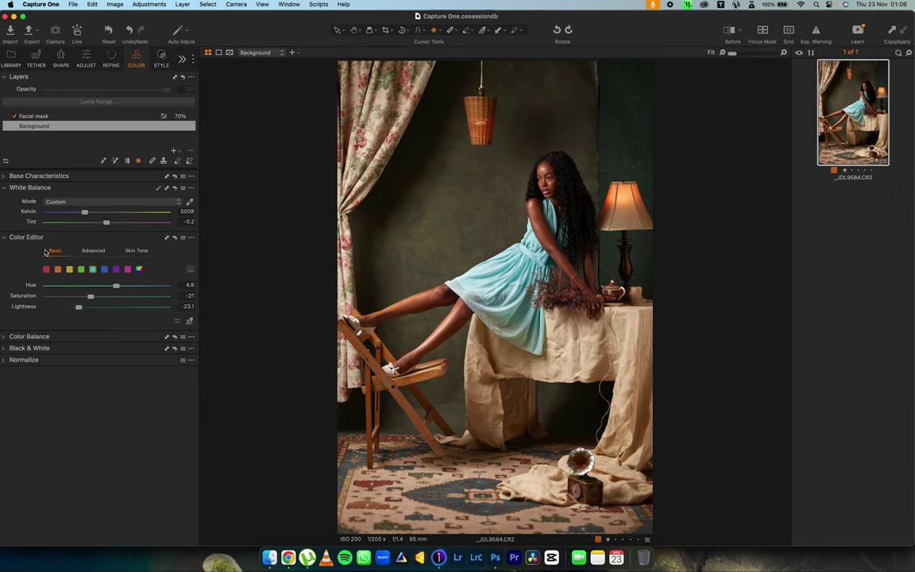
# Sample the olive backdrop colour in the advanced Color Editor and preview only the selected colour range.
pyautogui.click(96, 251)
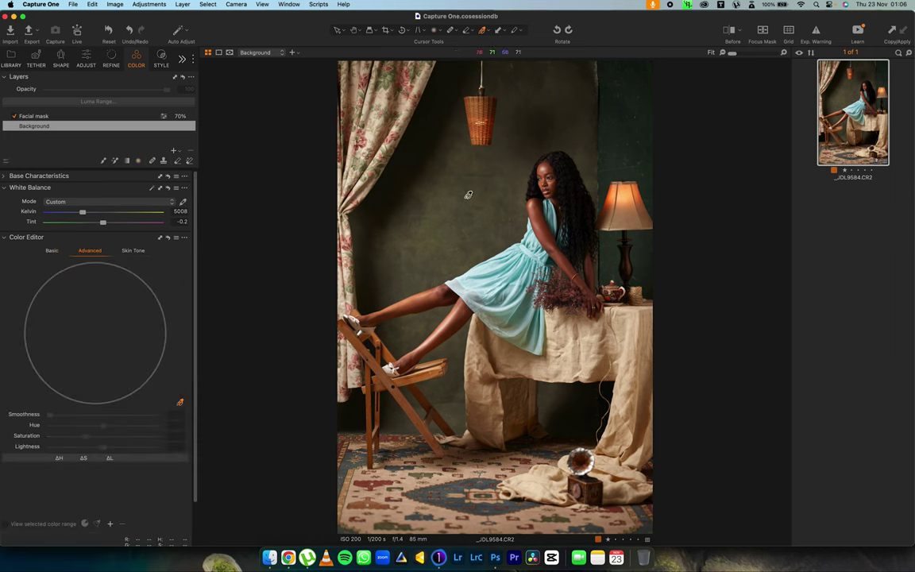
pyautogui.click(444, 205)
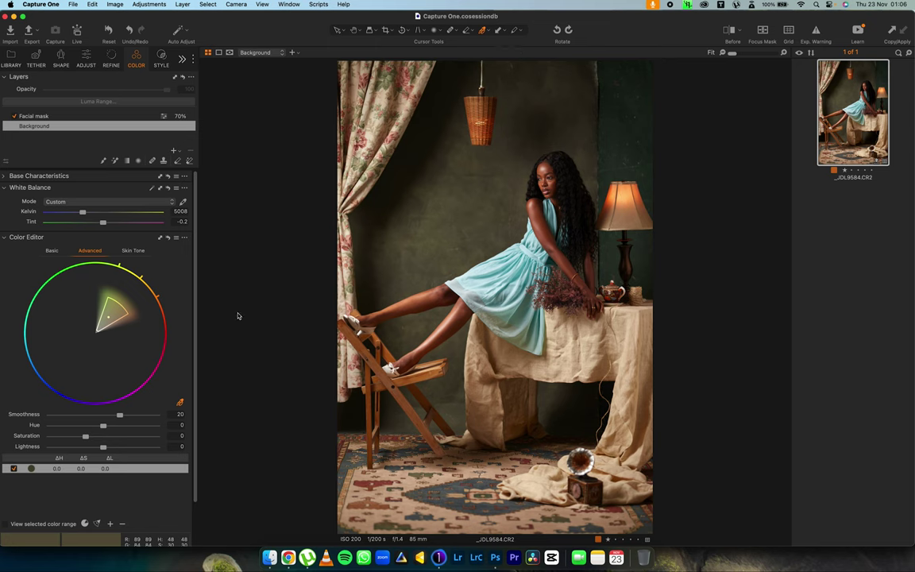
pyautogui.scroll(-3, 195, 377)
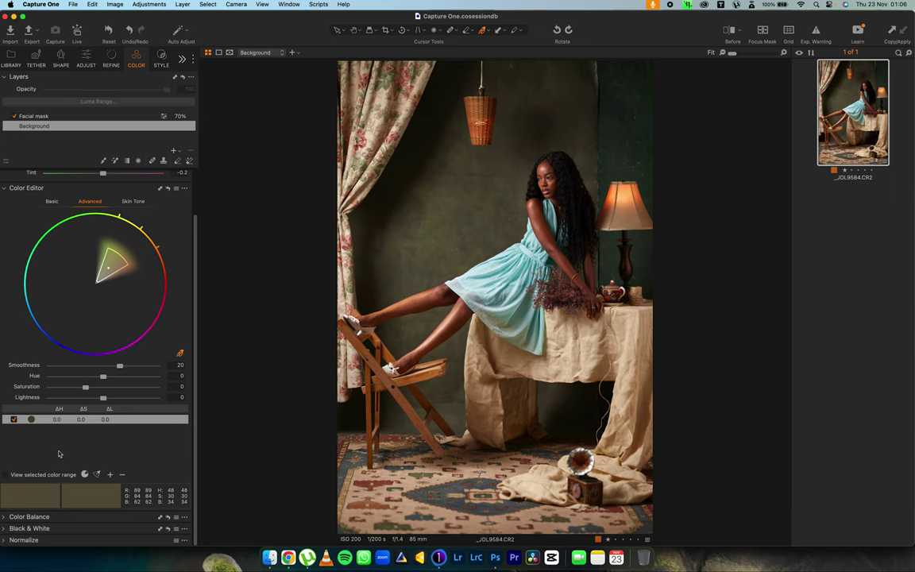
pyautogui.click(6, 475)
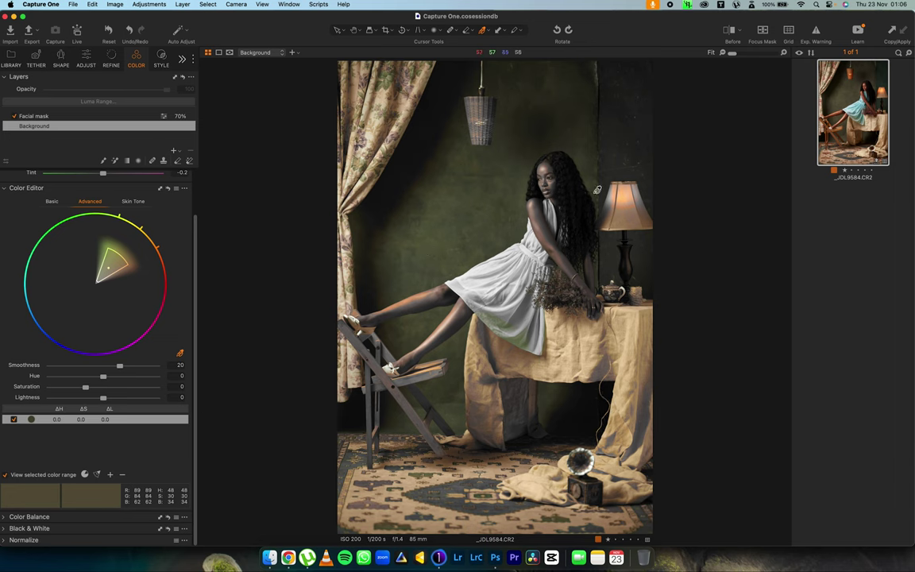
# Narrow the range to the backdrop's green tones and set its Hue to -6.1, Saturation to 13.3 and Lightness to -13.1.
pyautogui.moveTo(122, 267); pyautogui.dragTo(114, 256)
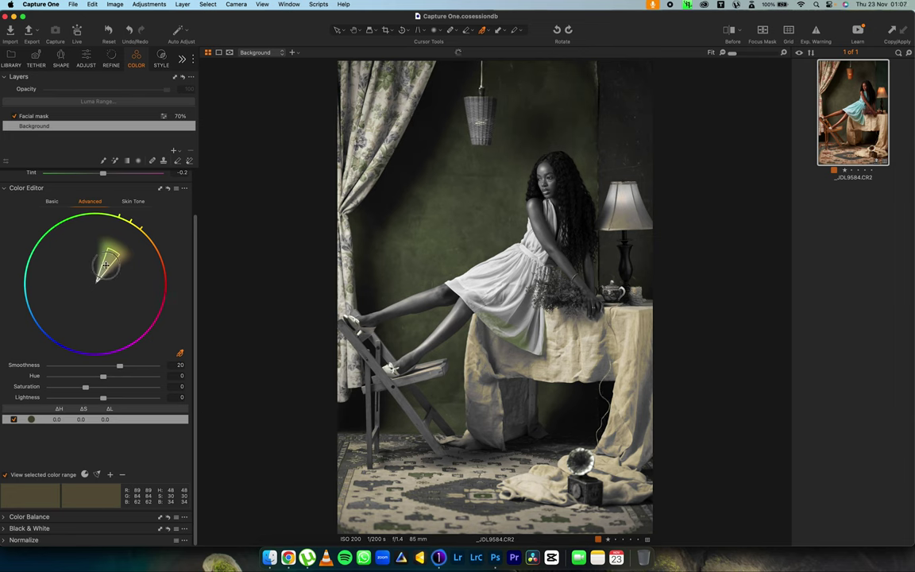
pyautogui.moveTo(116, 259); pyautogui.dragTo(113, 256)
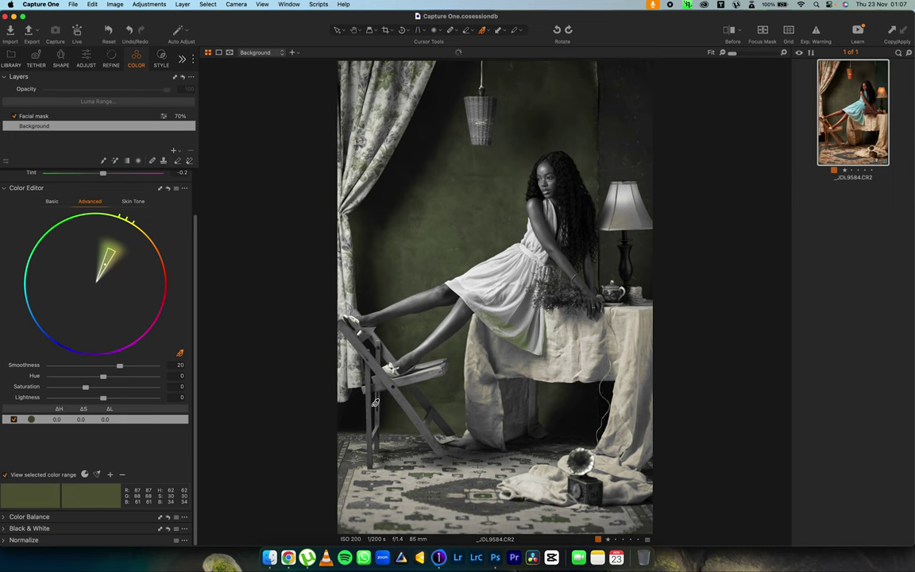
pyautogui.click(12, 473)
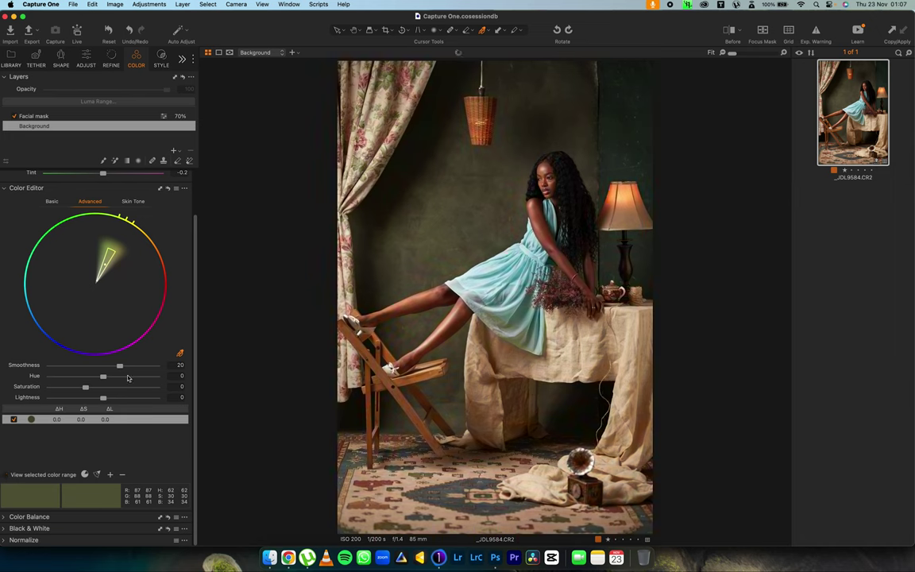
pyautogui.moveTo(88, 388)
pyautogui.mouseDown()
pyautogui.moveTo(131, 376)
pyautogui.moveTo(80, 380)
pyautogui.moveTo(96, 378)
pyautogui.moveTo(83, 379)
pyautogui.moveTo(100, 398)
pyautogui.mouseUp()
pyautogui.click(6, 187)
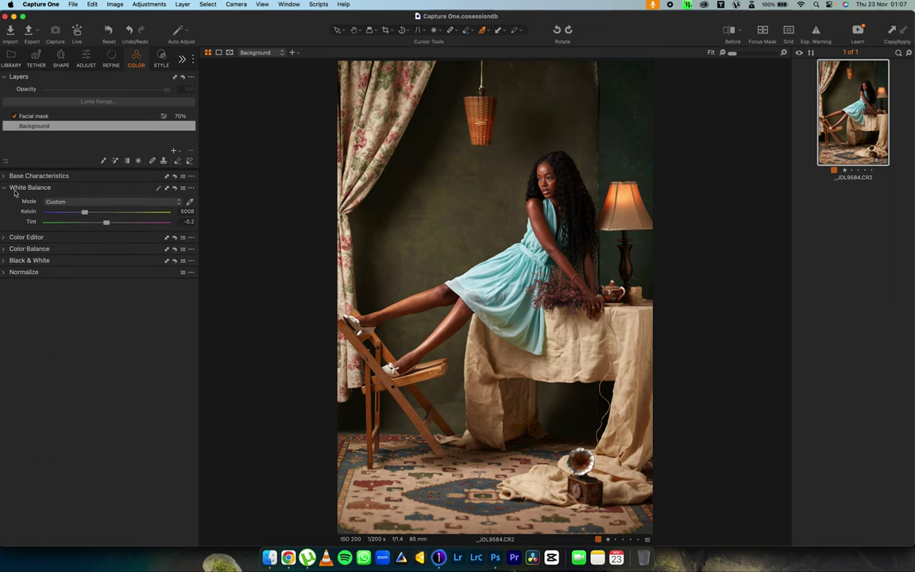
# Set the shadow and highlight hues to blue in the 3-Way Color Balance.
pyautogui.click(7, 249)
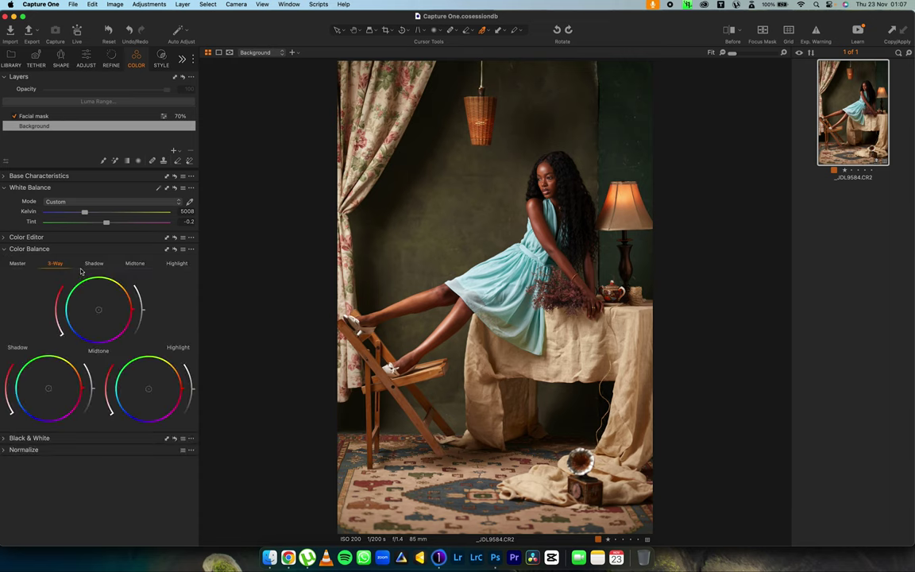
pyautogui.moveTo(85, 394)
pyautogui.mouseDown()
pyautogui.moveTo(45, 414)
pyautogui.moveTo(22, 403)
pyautogui.mouseUp()
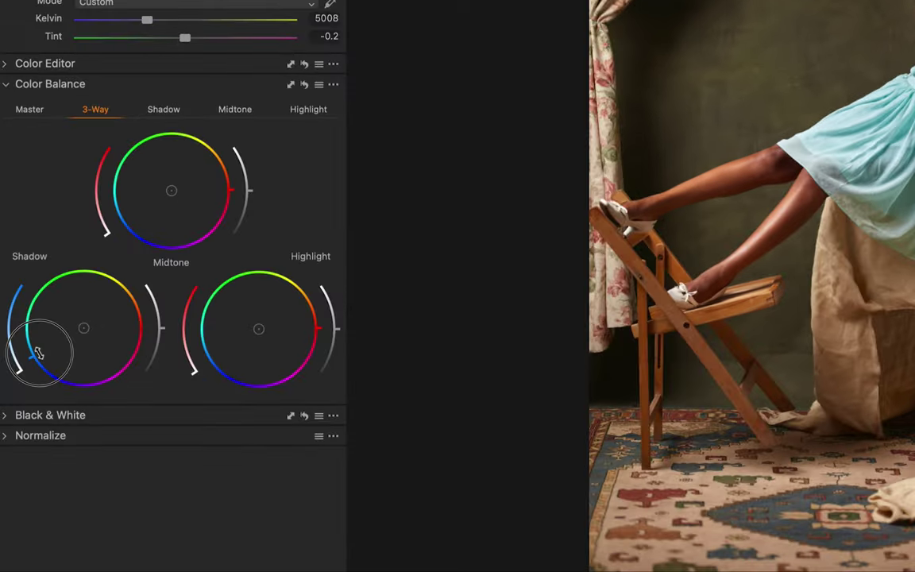
pyautogui.moveTo(38, 352); pyautogui.dragTo(36, 359)
pyautogui.moveTo(320, 327); pyautogui.dragTo(185, 368)
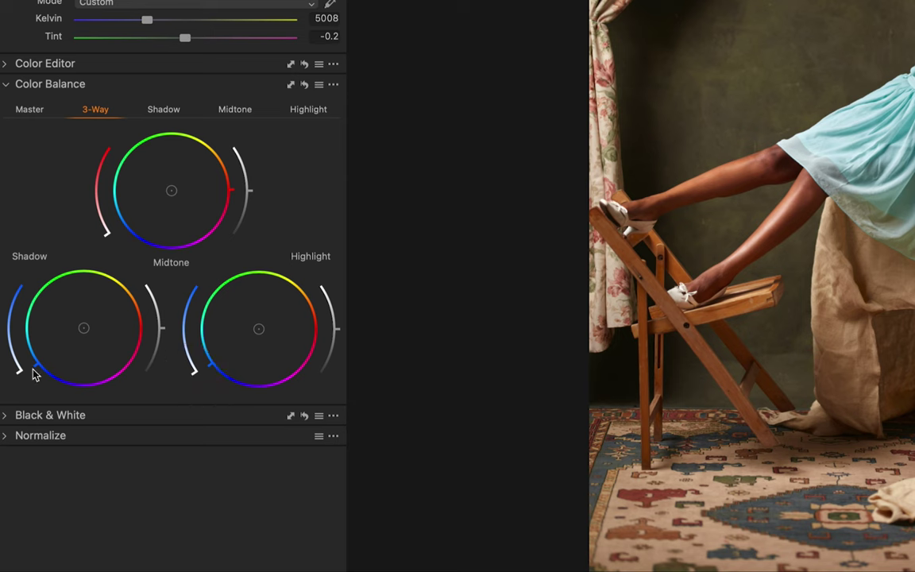
# Raise the blue tint's saturation in the shadows and highlights, and ease both back to a subtle level.
pyautogui.moveTo(21, 378); pyautogui.dragTo(10, 318)
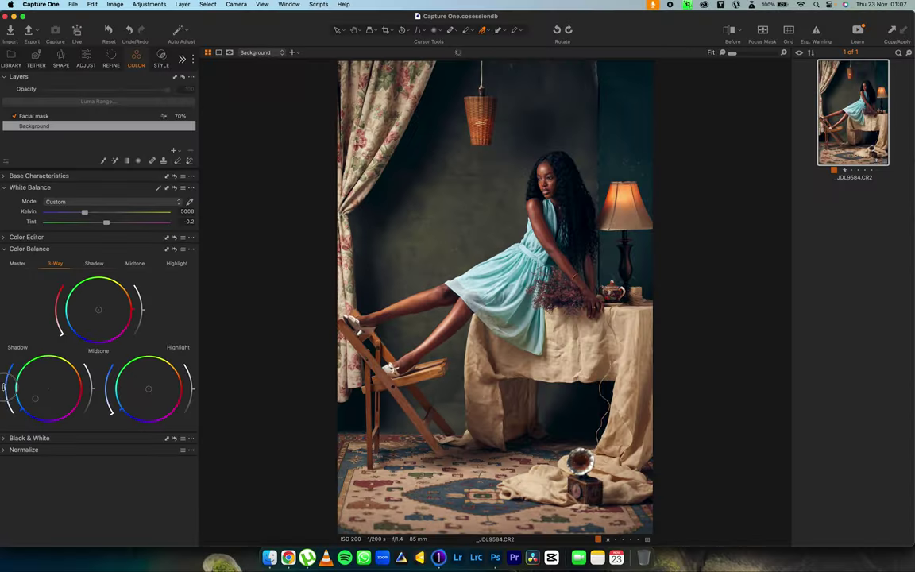
pyautogui.moveTo(111, 413); pyautogui.dragTo(103, 392)
pyautogui.moveTo(5, 390); pyautogui.dragTo(5, 408)
pyautogui.moveTo(107, 397); pyautogui.dragTo(103, 408)
# Shift the midtone hue toward orange with a slight saturation increase, and compare the photo with and without the colour balance.
pyautogui.moveTo(135, 299); pyautogui.dragTo(134, 284)
pyautogui.moveTo(63, 340); pyautogui.dragTo(57, 325)
pyautogui.click(175, 250)
pyautogui.click(175, 250)
pyautogui.click(163, 249)
# Sample the skin colour from the woman's face in the Color Editor's Skin Tone mode.
pyautogui.click(163, 237)
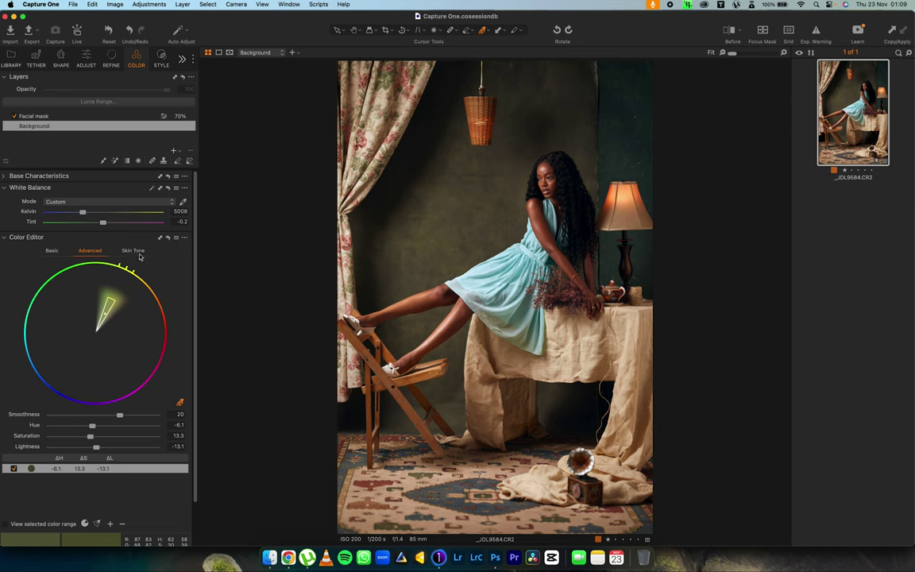
pyautogui.click(133, 251)
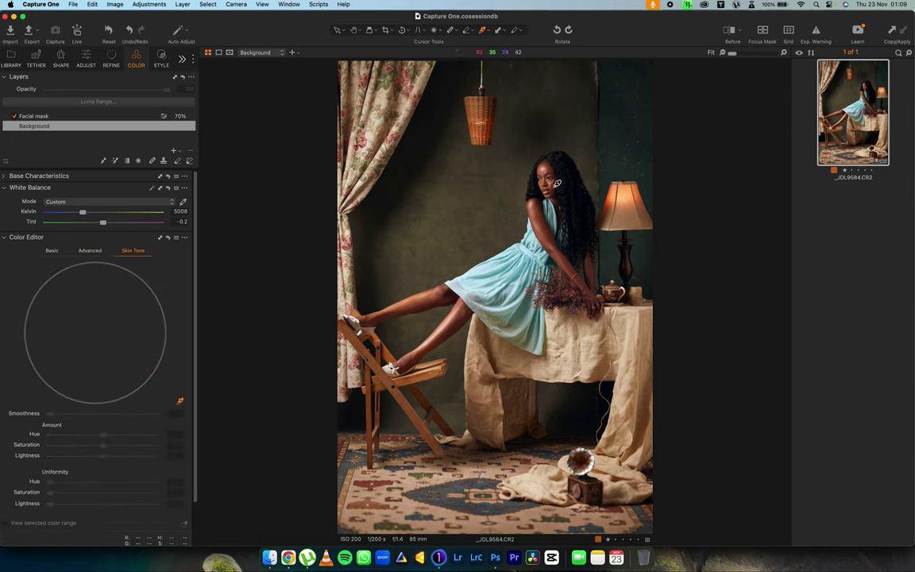
pyautogui.click(558, 180)
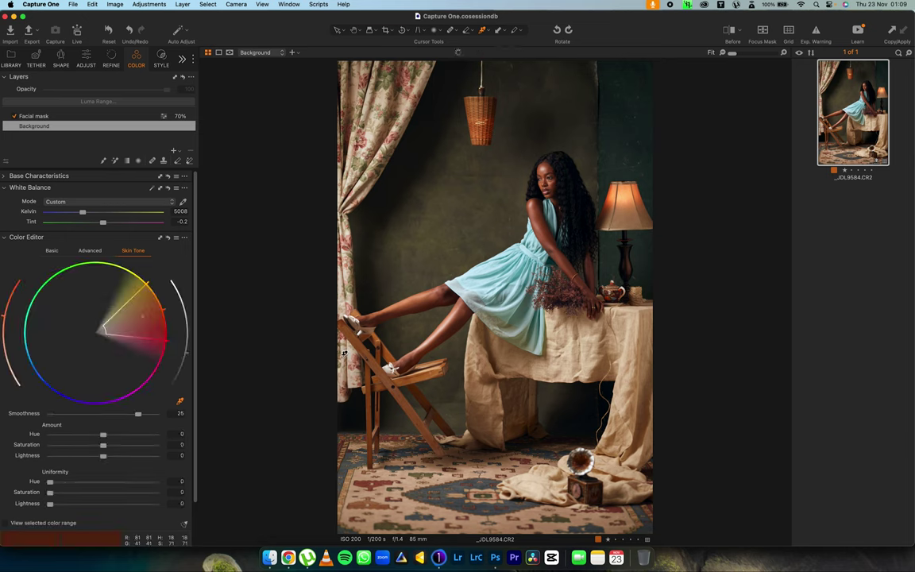
# Preview the selected skin colour range, adjust its boundaries to cover orange through magenta-red, and turn the preview off.
pyautogui.click(6, 523)
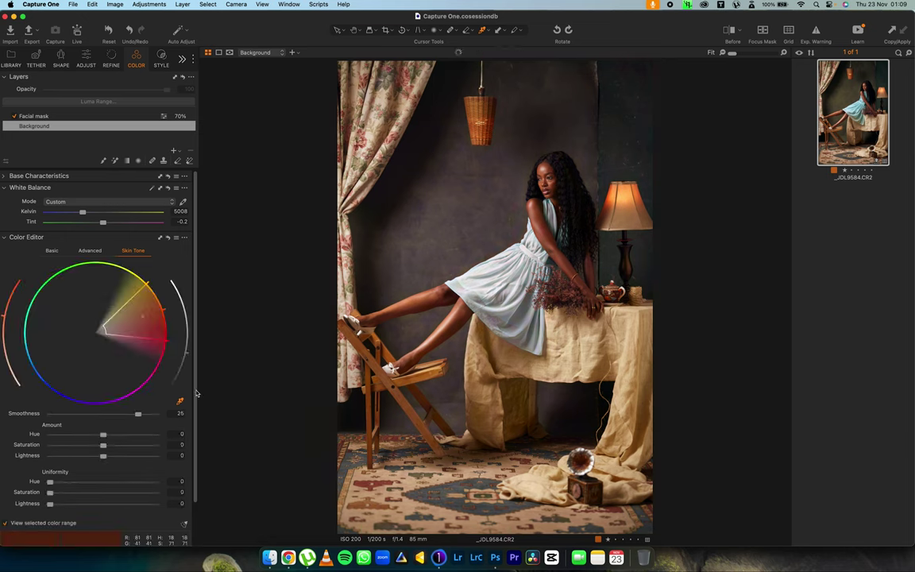
pyautogui.moveTo(195, 395); pyautogui.dragTo(202, 437)
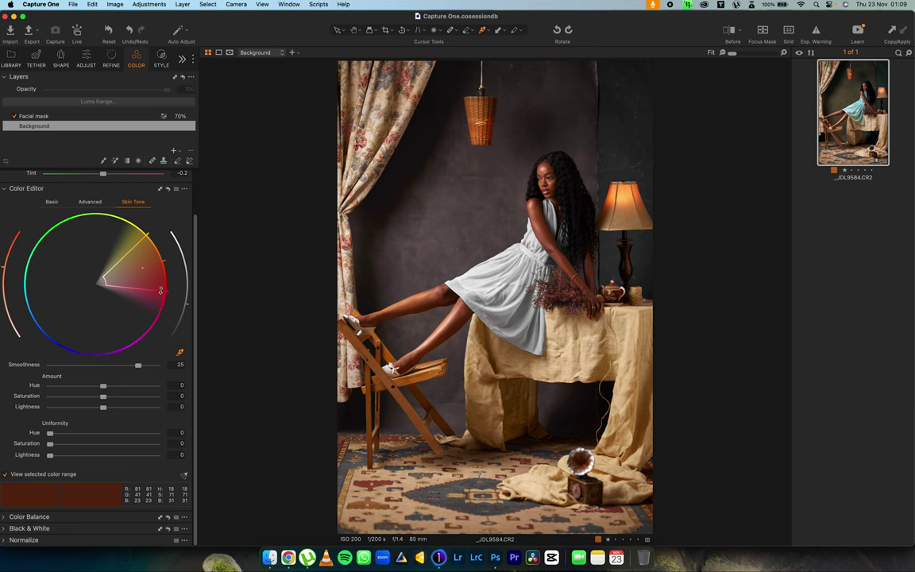
pyautogui.moveTo(160, 290); pyautogui.dragTo(165, 278)
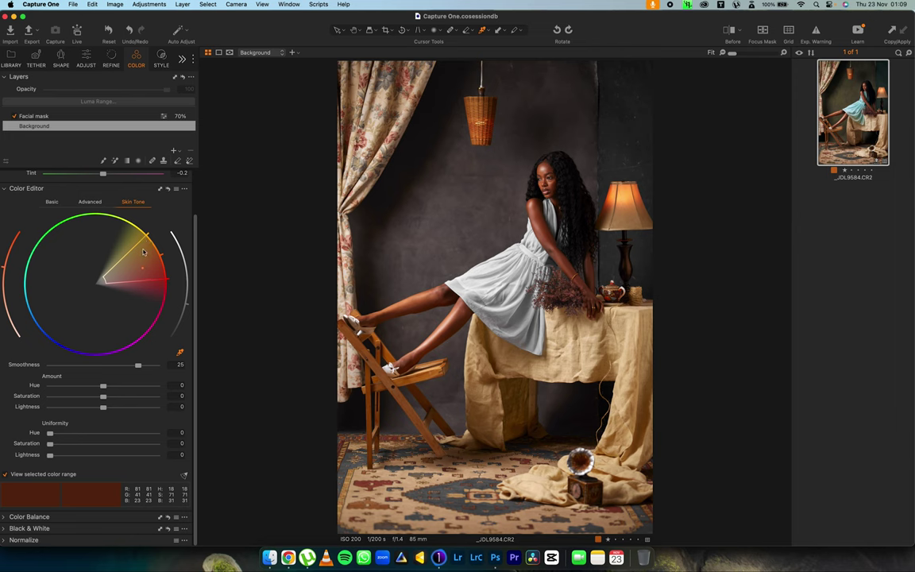
pyautogui.moveTo(142, 240); pyautogui.dragTo(162, 270)
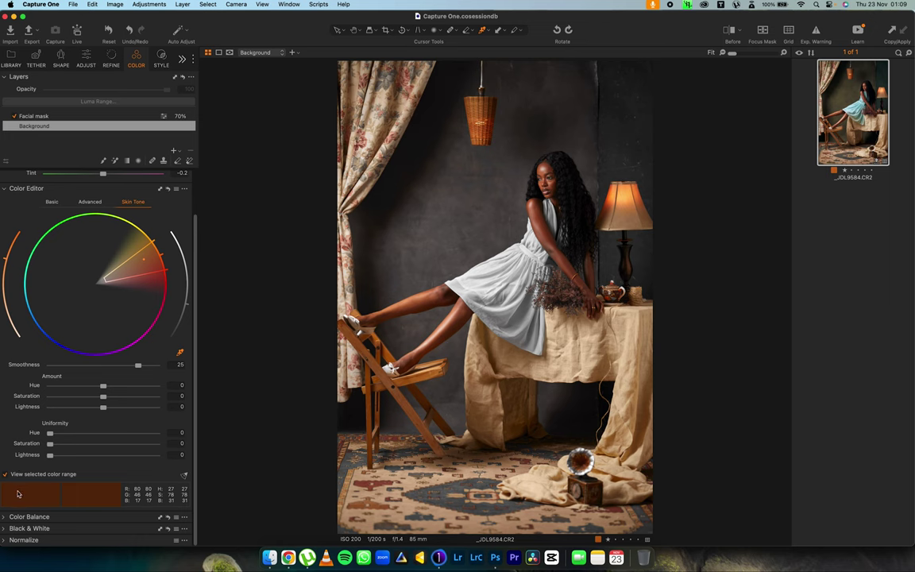
pyautogui.moveTo(154, 272)
pyautogui.mouseDown()
pyautogui.moveTo(158, 296)
pyautogui.moveTo(147, 275)
pyautogui.moveTo(159, 240)
pyautogui.moveTo(164, 263)
pyautogui.mouseUp()
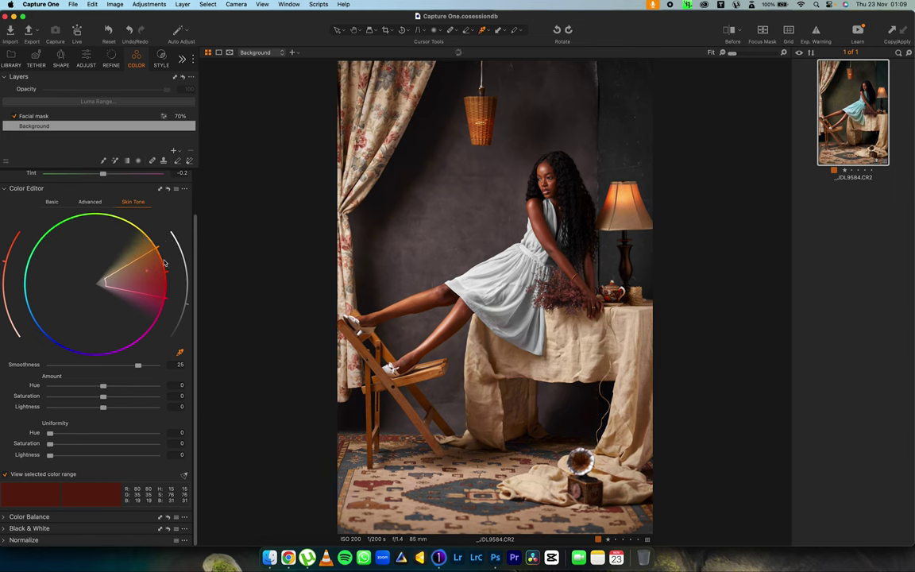
pyautogui.click(5, 474)
# Set the skin tone amounts to hue 1.3, saturation 1.6 and lightness 1.2, and compare the photo before and after.
pyautogui.moveTo(103, 385); pyautogui.dragTo(137, 386)
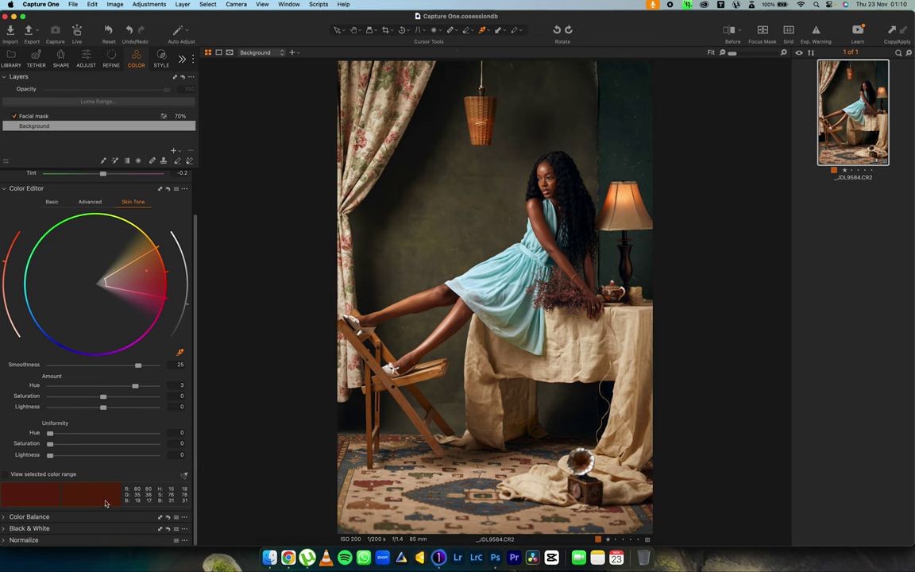
pyautogui.moveTo(137, 386); pyautogui.dragTo(51, 386)
pyautogui.moveTo(50, 385); pyautogui.dragTo(110, 408)
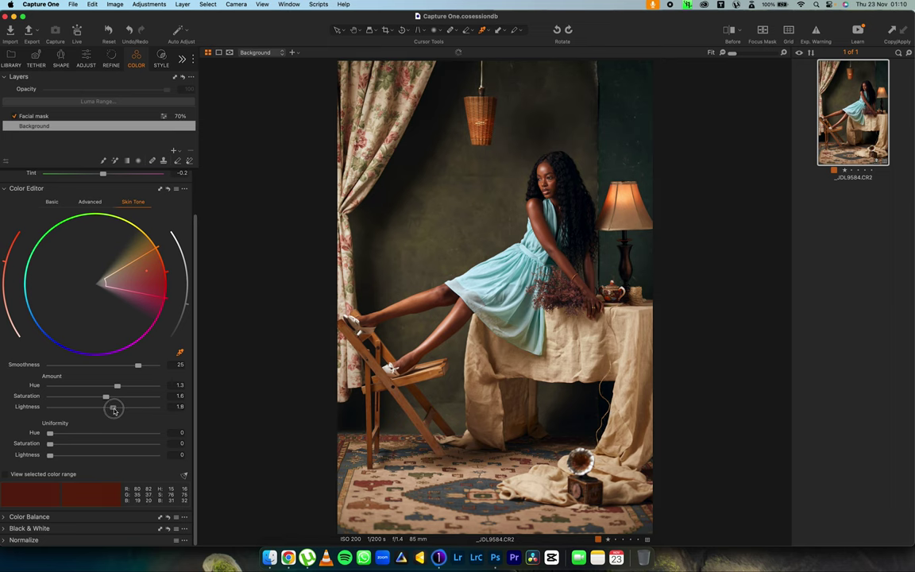
pyautogui.click(732, 33)
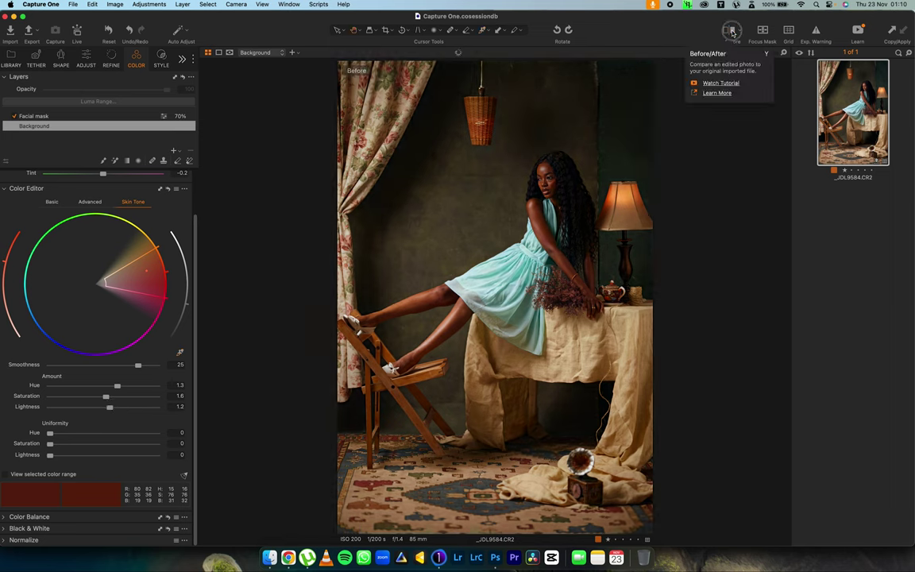
pyautogui.click(732, 32)
pyautogui.click(731, 31)
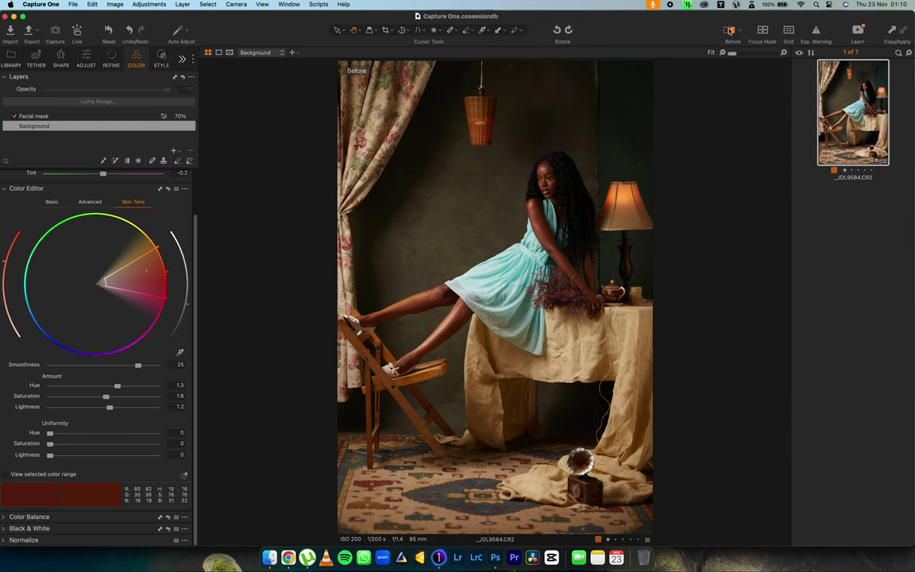
pyautogui.click(729, 31)
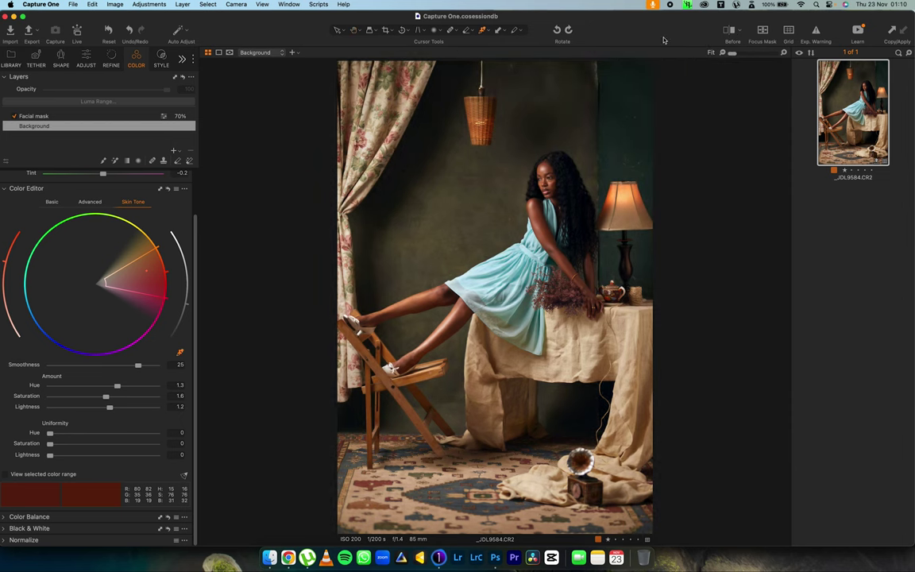
# Set the lens correction's light falloff to 13.
pyautogui.click(61, 59)
pyautogui.moveTo(69, 168); pyautogui.dragTo(60, 169)
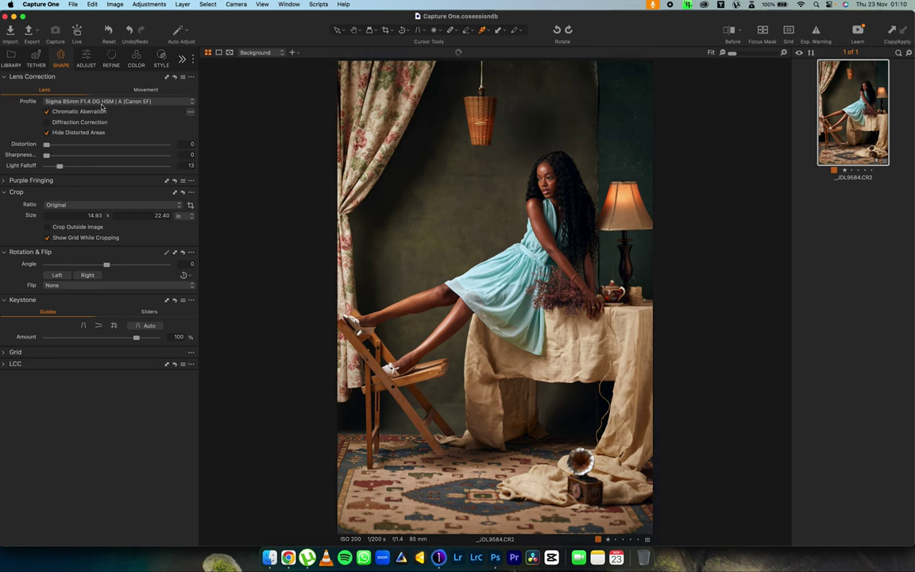
pyautogui.click(136, 57)
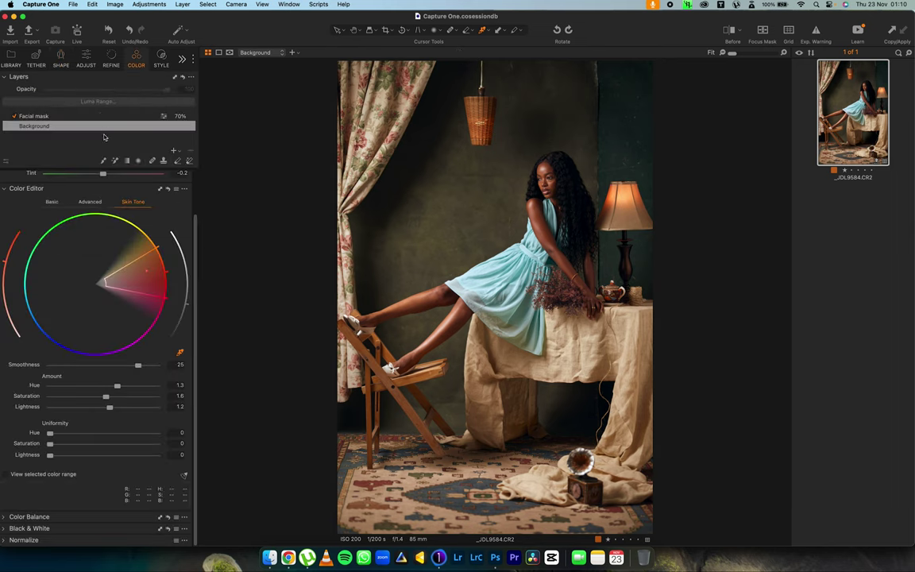
# Raise the Dehaze amount slightly on the Background layer.
pyautogui.click(86, 57)
pyautogui.click(11, 160)
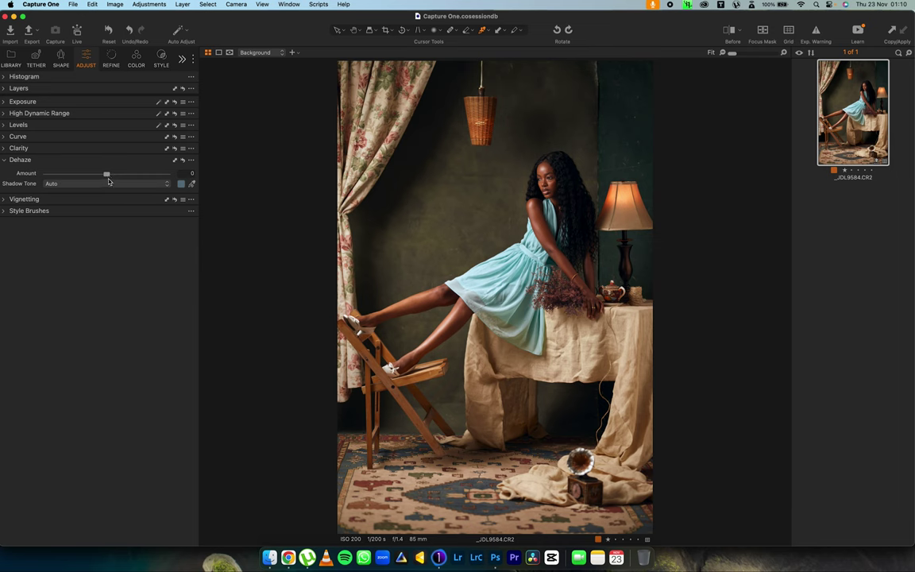
pyautogui.moveTo(108, 174); pyautogui.dragTo(118, 184)
# Add a new filled adjustment layer and name it CG 1.
pyautogui.click(140, 59)
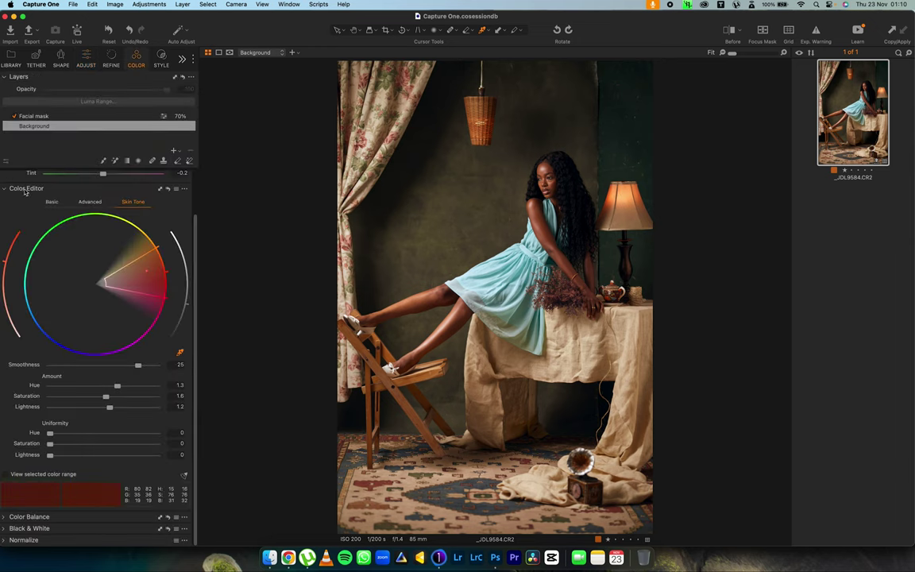
pyautogui.click(25, 190)
pyautogui.click(8, 173)
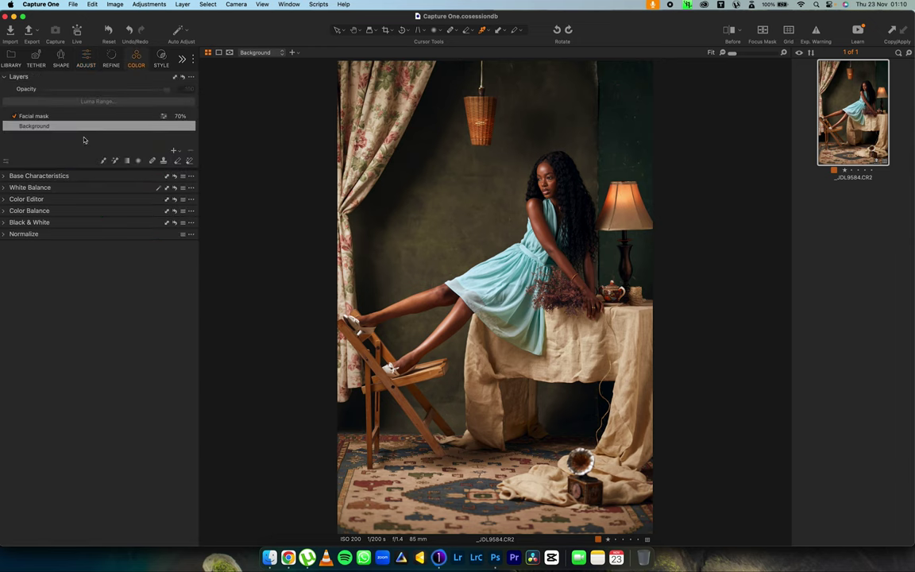
pyautogui.click(173, 150)
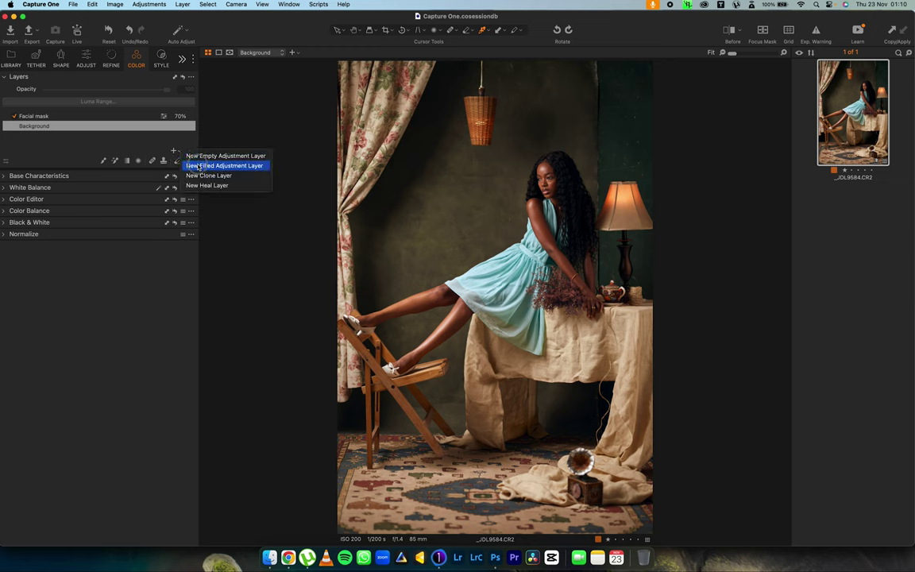
pyautogui.click(202, 165)
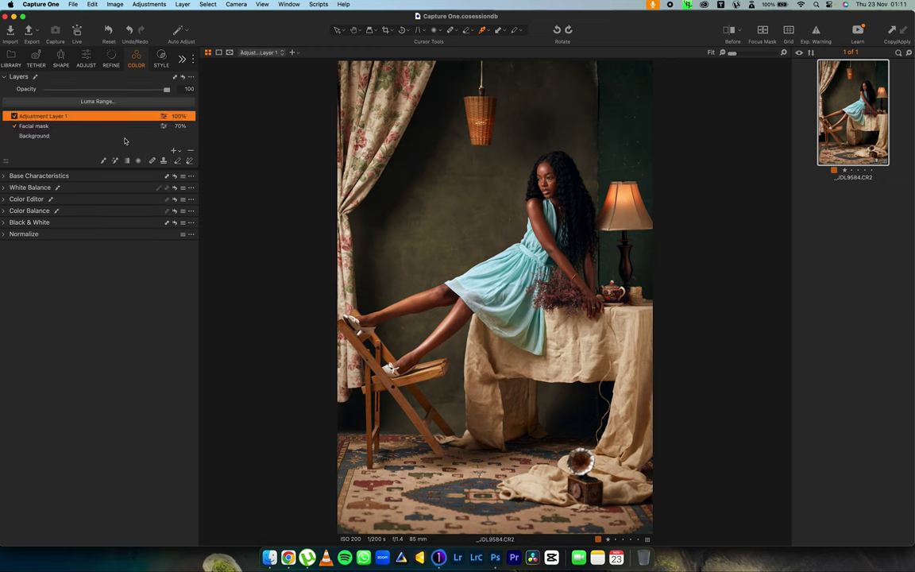
pyautogui.doubleClick(45, 114)
pyautogui.write('CG')
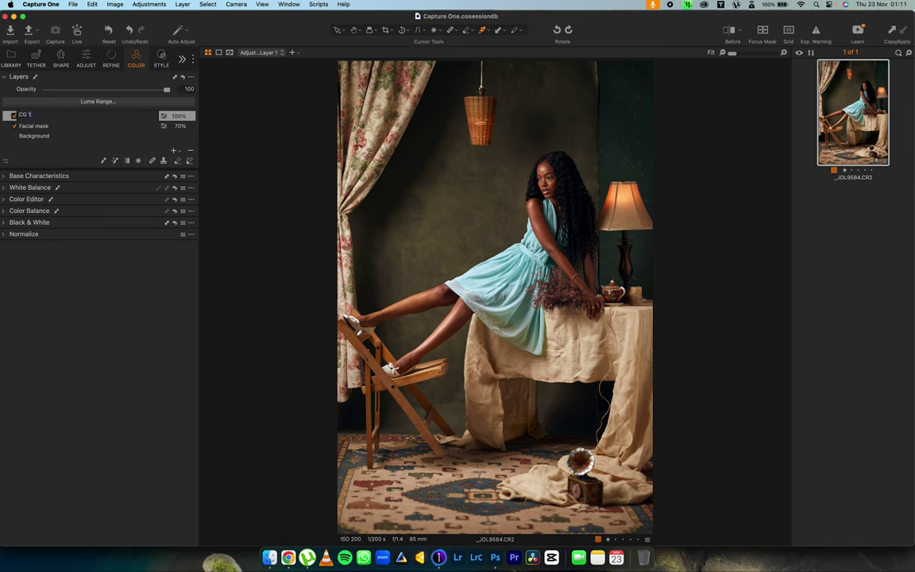
pyautogui.press('Return')
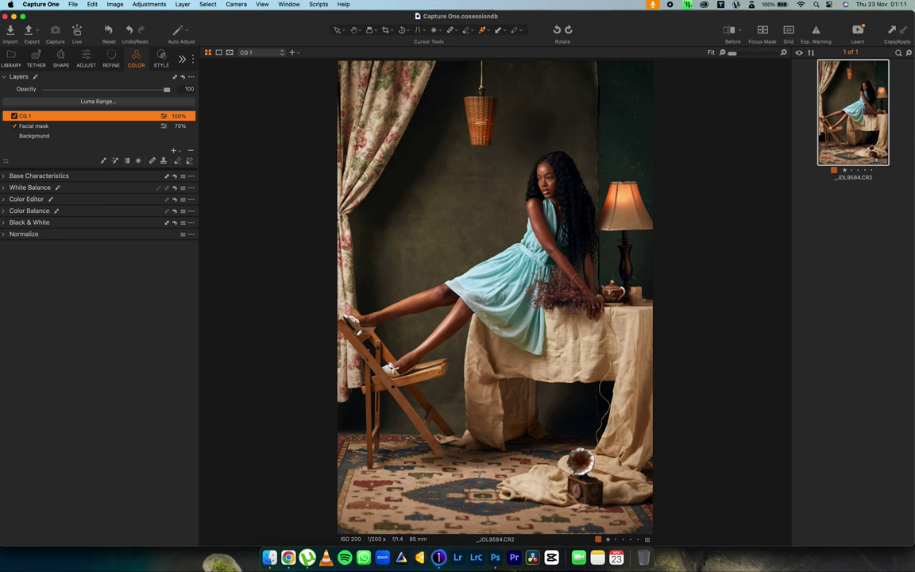
# On the CG 1 layer's blue curve, anchor the lower midtones, raise the black point to output 3 and lower the white point slightly.
pyautogui.click(29, 211)
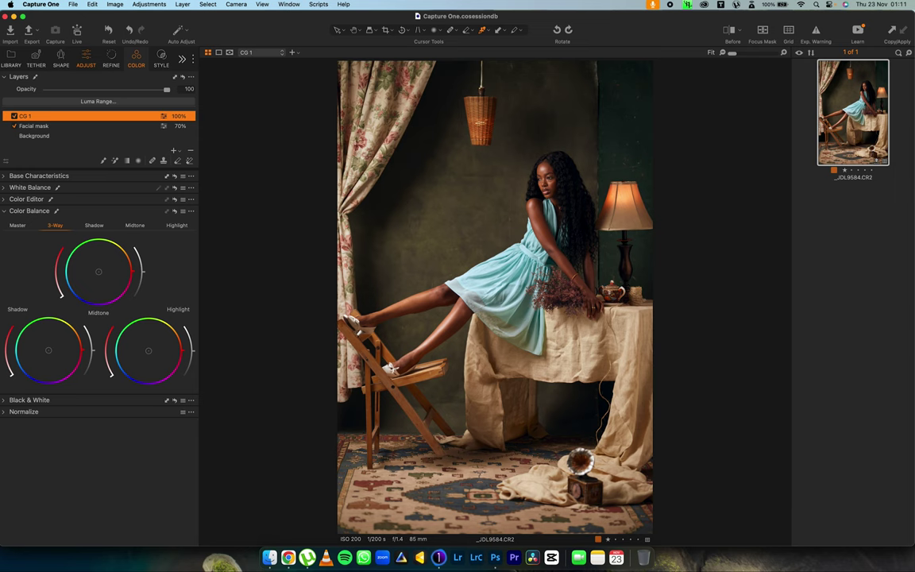
pyautogui.click(86, 58)
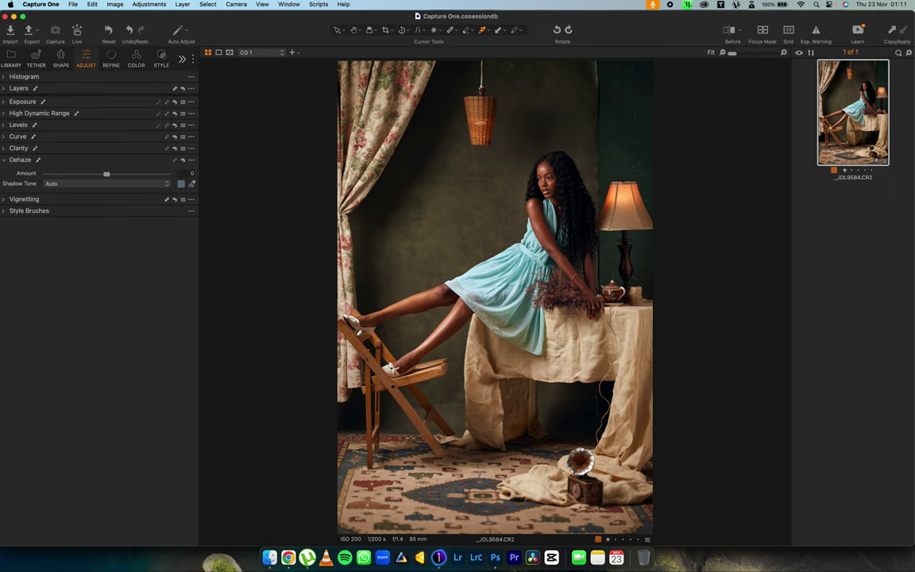
pyautogui.click(18, 137)
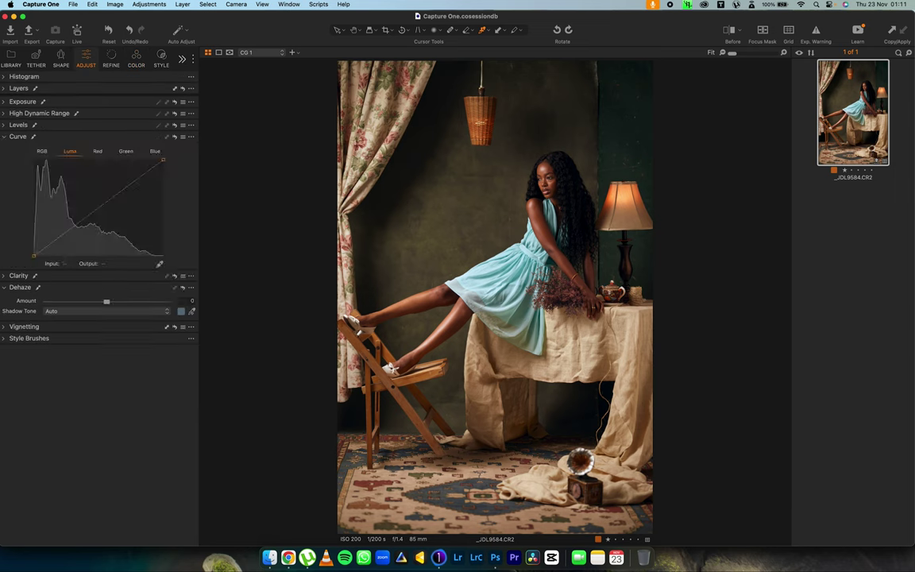
pyautogui.click(154, 151)
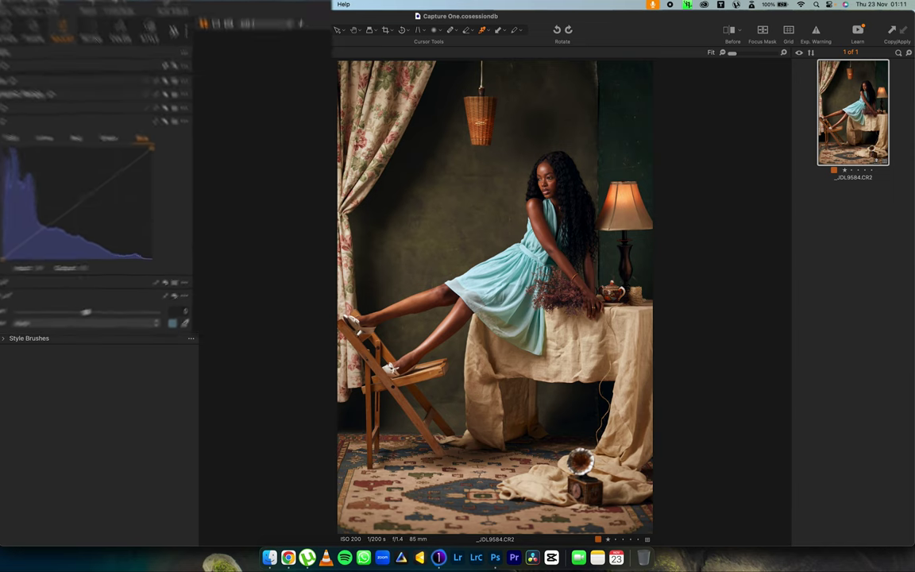
pyautogui.click(67, 232)
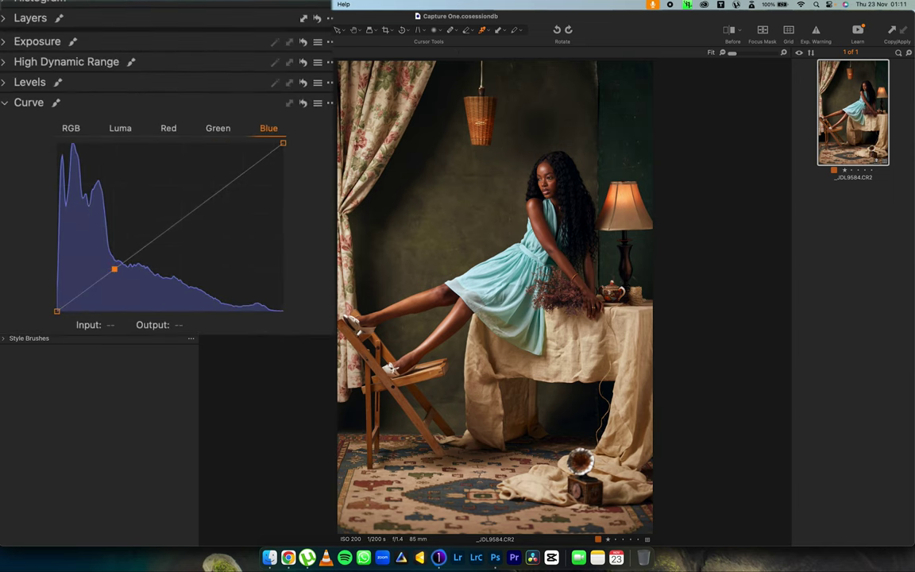
pyautogui.moveTo(283, 143)
pyautogui.mouseDown()
pyautogui.moveTo(282, 152)
pyautogui.moveTo(283, 143)
pyautogui.moveTo(241, 143)
pyautogui.moveTo(282, 142)
pyautogui.moveTo(282, 165)
pyautogui.moveTo(283, 147)
pyautogui.mouseUp()
pyautogui.moveTo(57, 311); pyautogui.dragTo(57, 309)
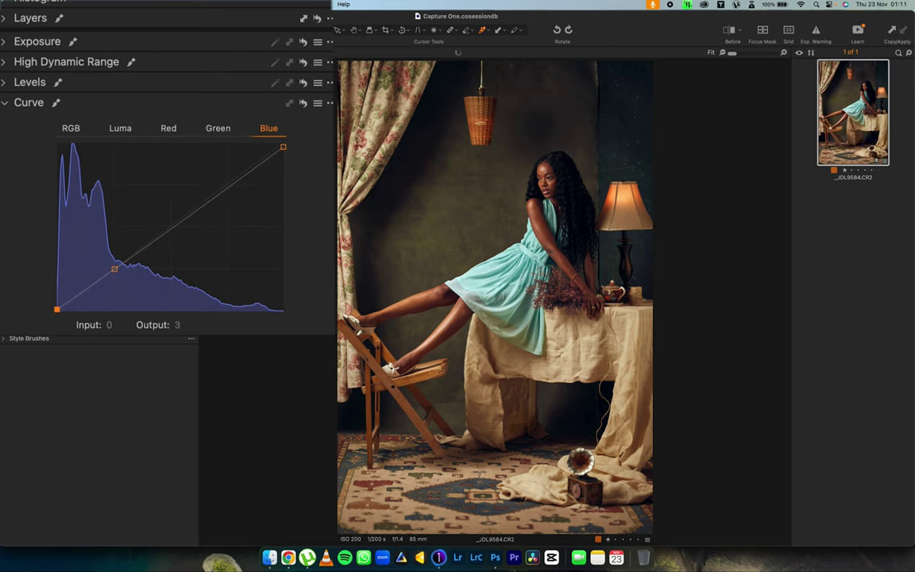
pyautogui.moveTo(283, 147); pyautogui.dragTo(284, 145)
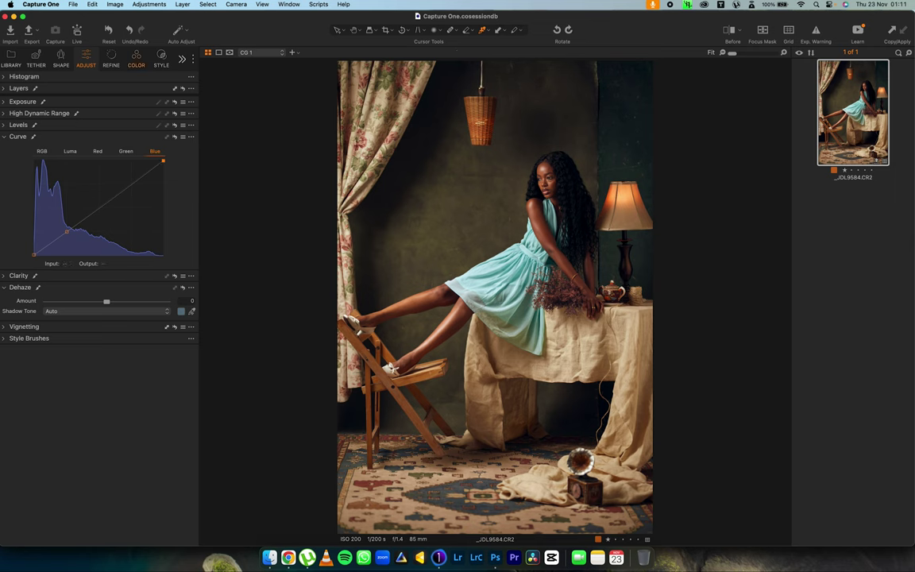
# Tint the CG 1 layer's shadows subtly blue in the 3-Way Color Balance, checking against the Background layer's colour balance.
pyautogui.click(136, 58)
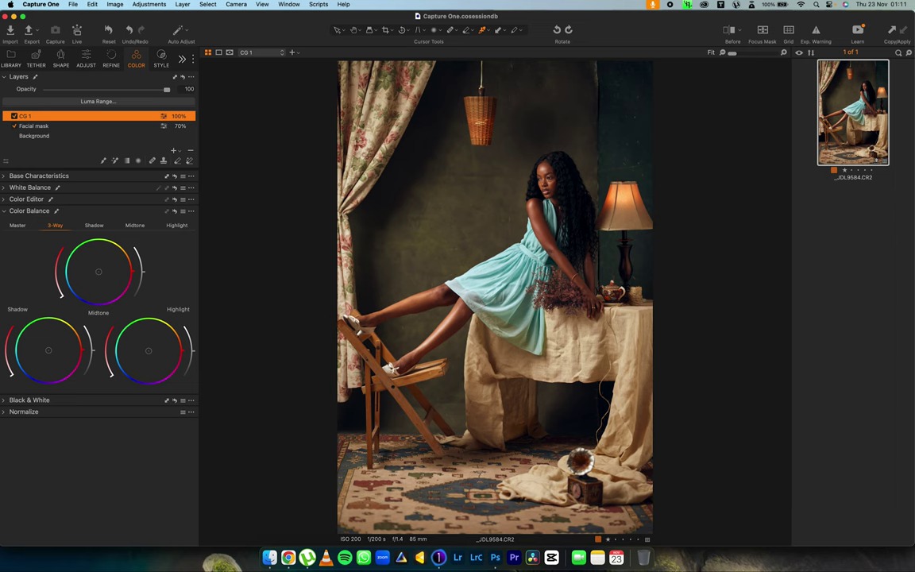
pyautogui.click(48, 350)
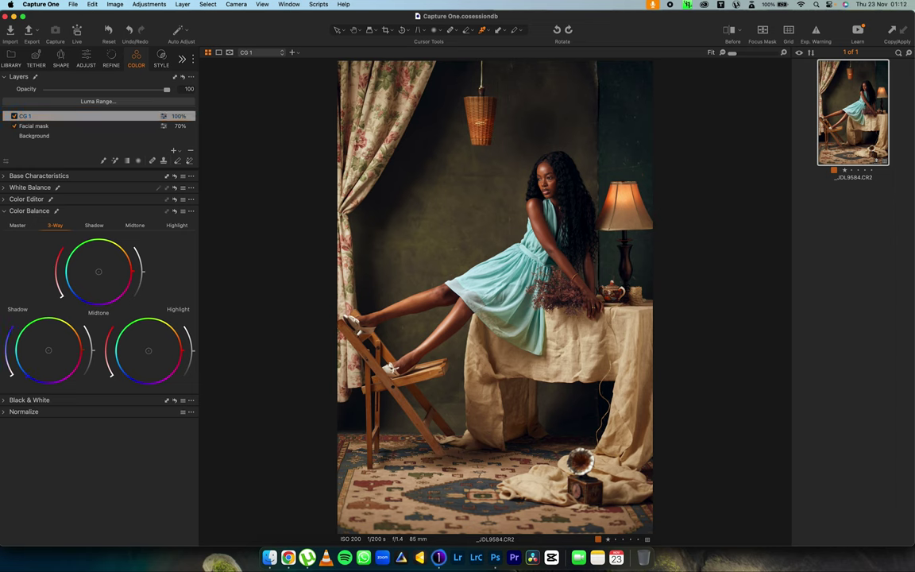
pyautogui.click(35, 136)
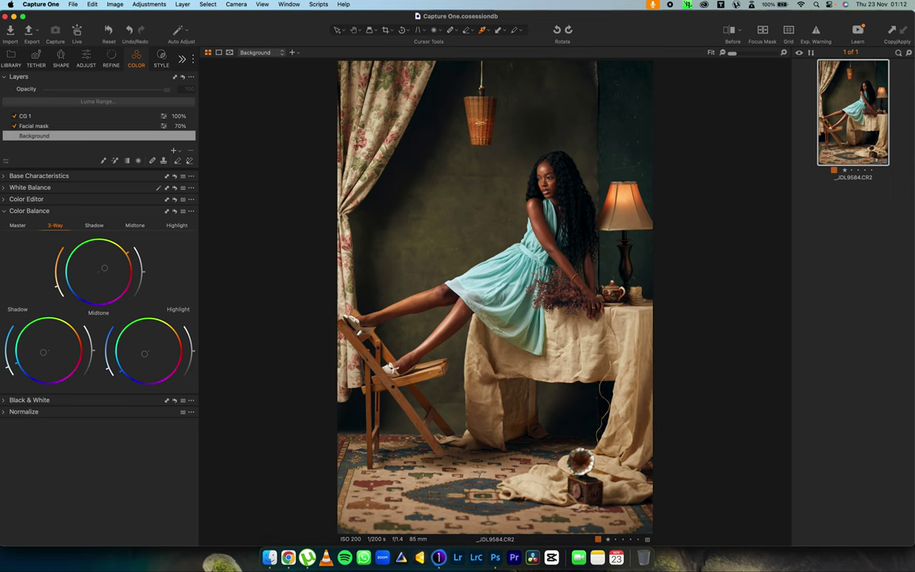
pyautogui.click(79, 115)
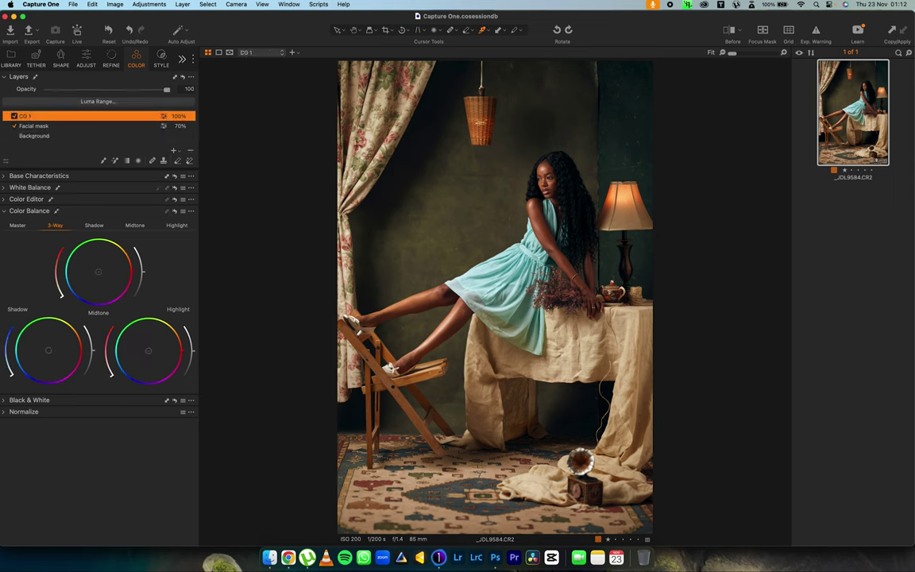
pyautogui.moveTo(49, 350); pyautogui.dragTo(41, 359)
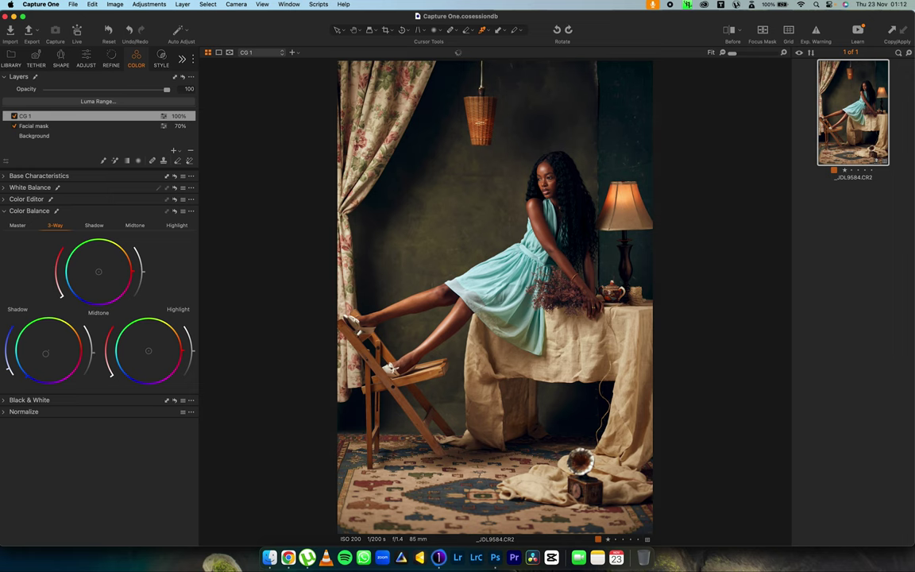
# Shift the CG 1 layer's highlight hue toward yellow and fine-tune its saturation at a subtle level.
pyautogui.moveTo(182, 350); pyautogui.dragTo(164, 320)
pyautogui.moveTo(111, 375)
pyautogui.mouseDown()
pyautogui.moveTo(108, 367)
pyautogui.moveTo(145, 349)
pyautogui.mouseUp()
pyautogui.moveTo(147, 351); pyautogui.dragTo(148, 350)
# On the Background layer, sample the dark green wall as an Advanced Color Editor range and raise its saturation to 61.1.
pyautogui.click(35, 136)
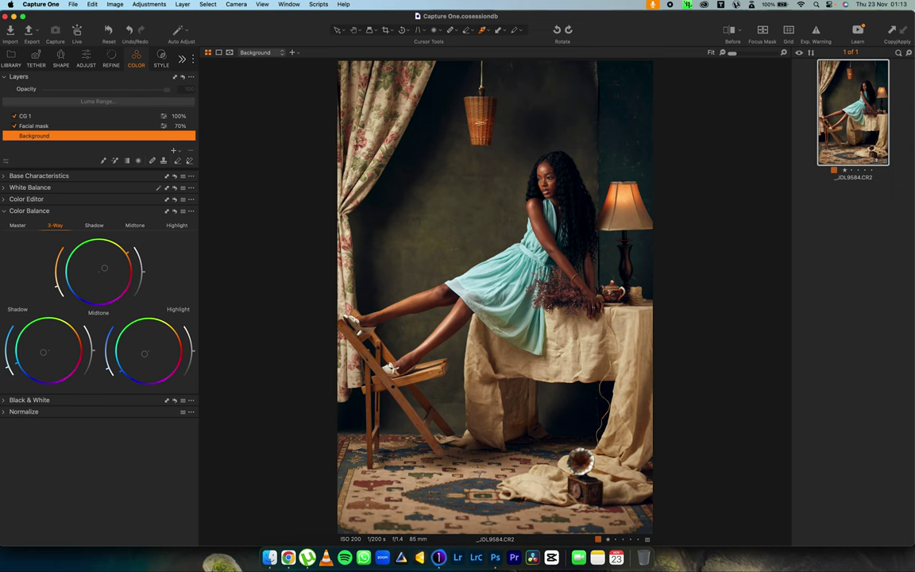
pyautogui.click(29, 211)
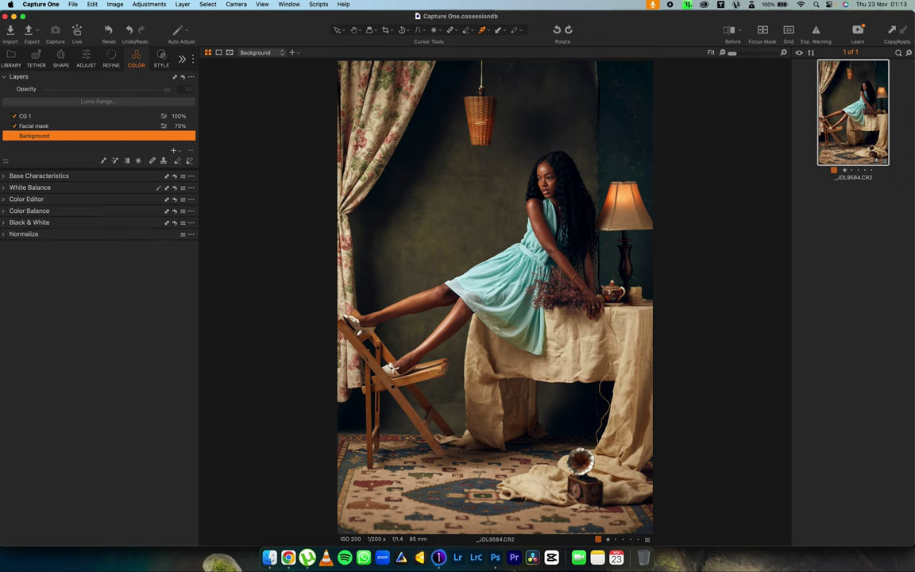
pyautogui.click(27, 199)
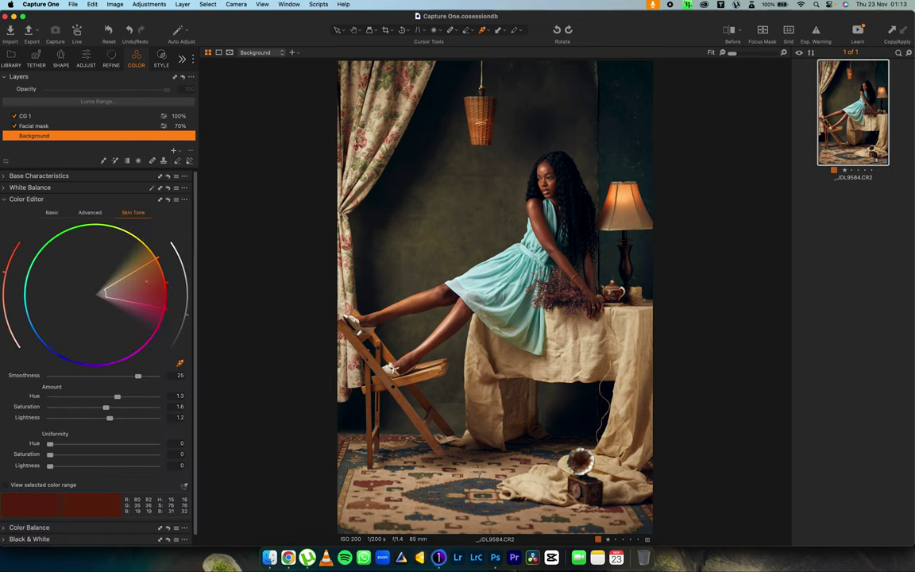
pyautogui.click(89, 213)
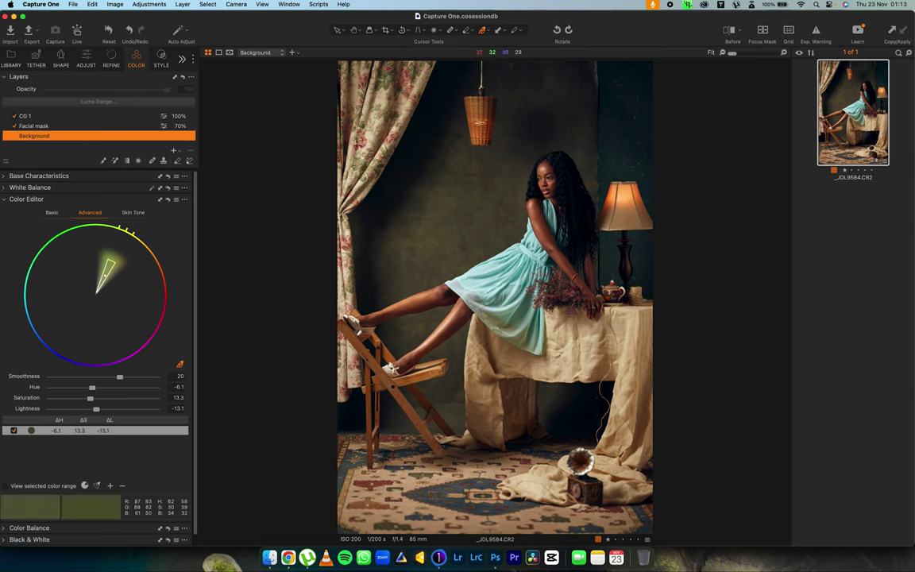
pyautogui.click(621, 136)
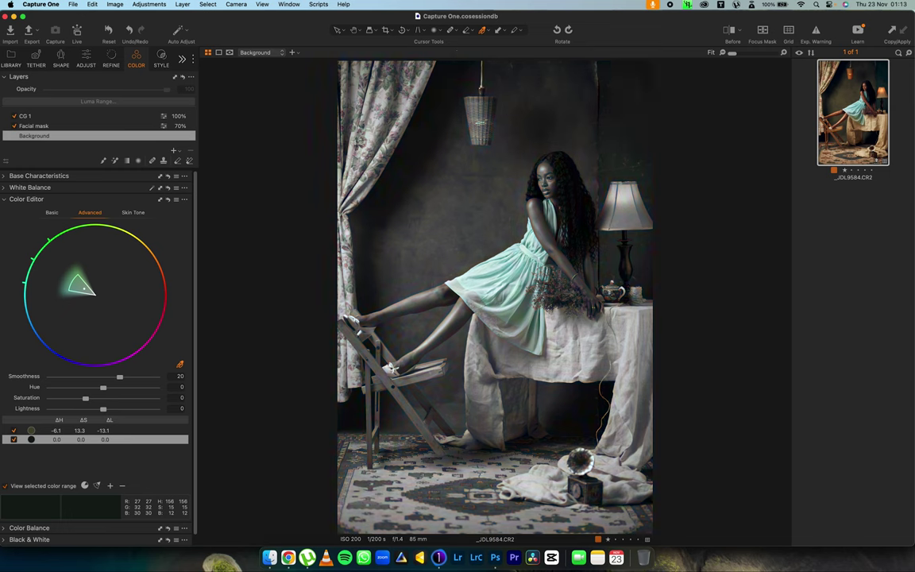
pyautogui.click(6, 486)
pyautogui.moveTo(85, 397); pyautogui.dragTo(108, 398)
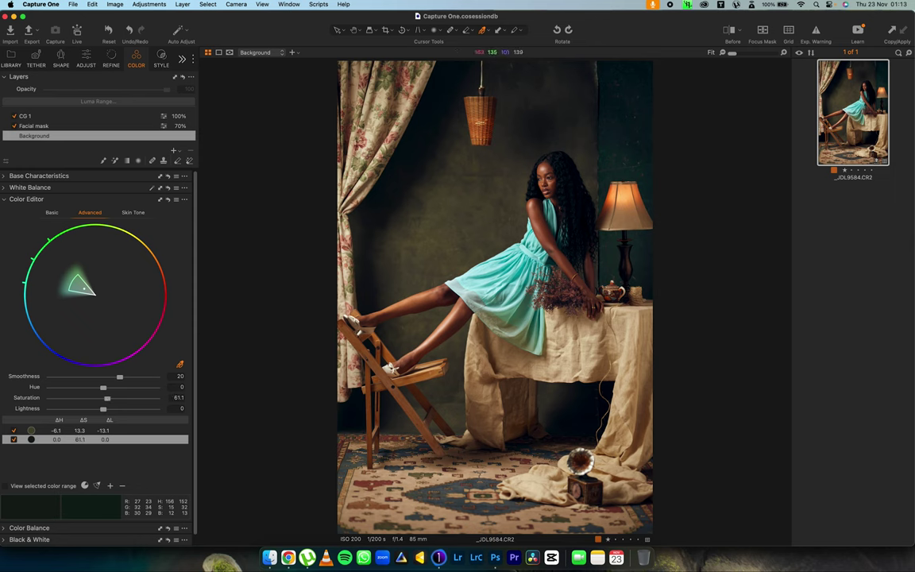
# Sample the beige tablecloth, narrow its colour range, set saturation -5.2 and lightness 8.6, and compare with the original.
pyautogui.click(561, 357)
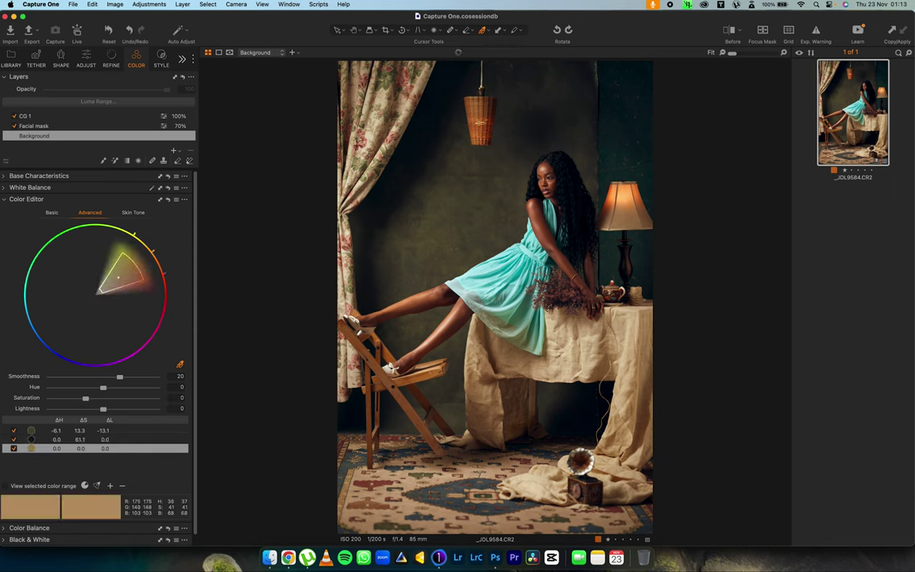
pyautogui.click(6, 486)
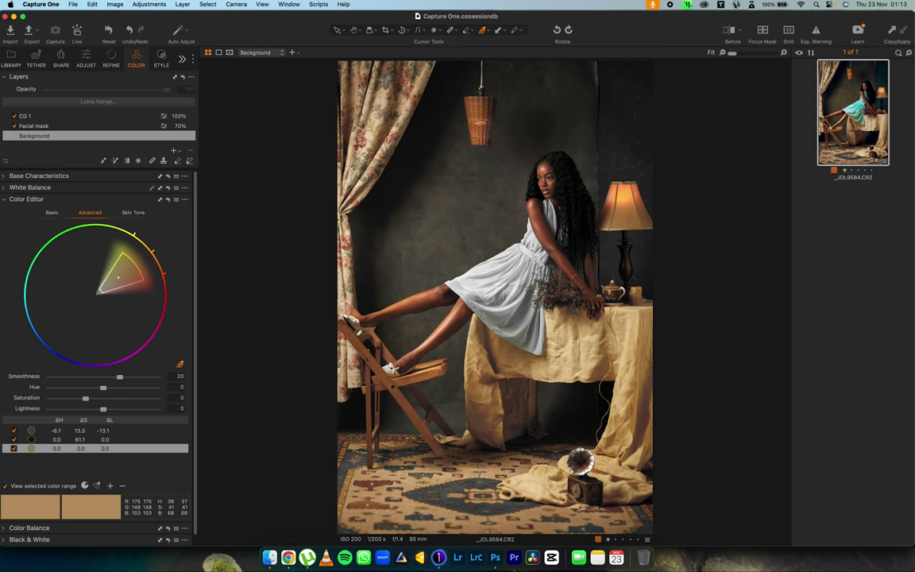
pyautogui.moveTo(133, 283)
pyautogui.mouseDown()
pyautogui.moveTo(122, 259)
pyautogui.moveTo(127, 264)
pyautogui.mouseUp()
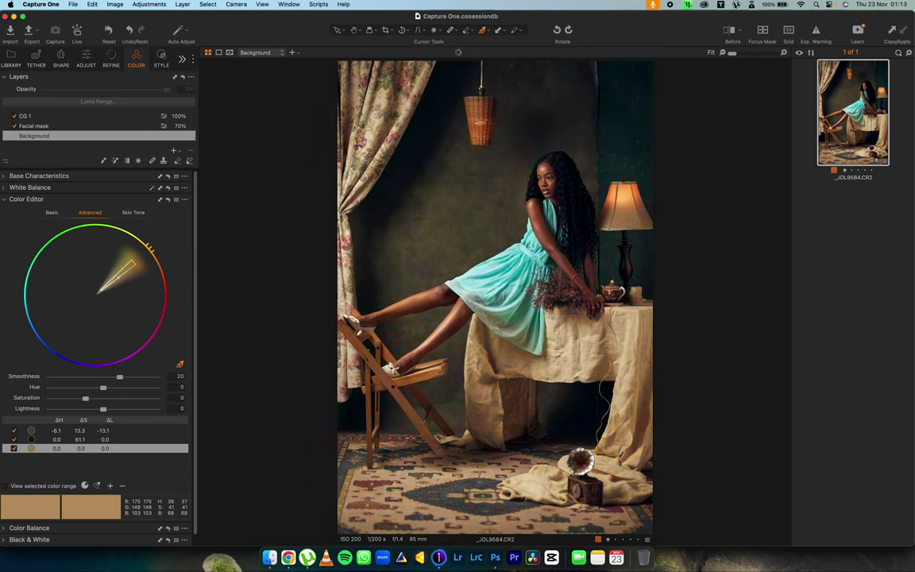
pyautogui.moveTo(85, 398); pyautogui.dragTo(72, 398)
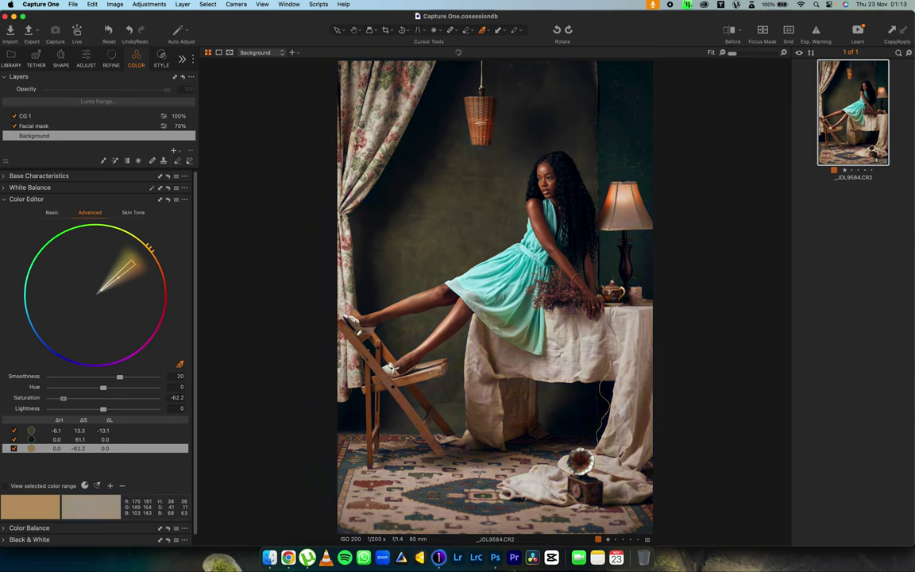
pyautogui.moveTo(72, 397); pyautogui.dragTo(108, 408)
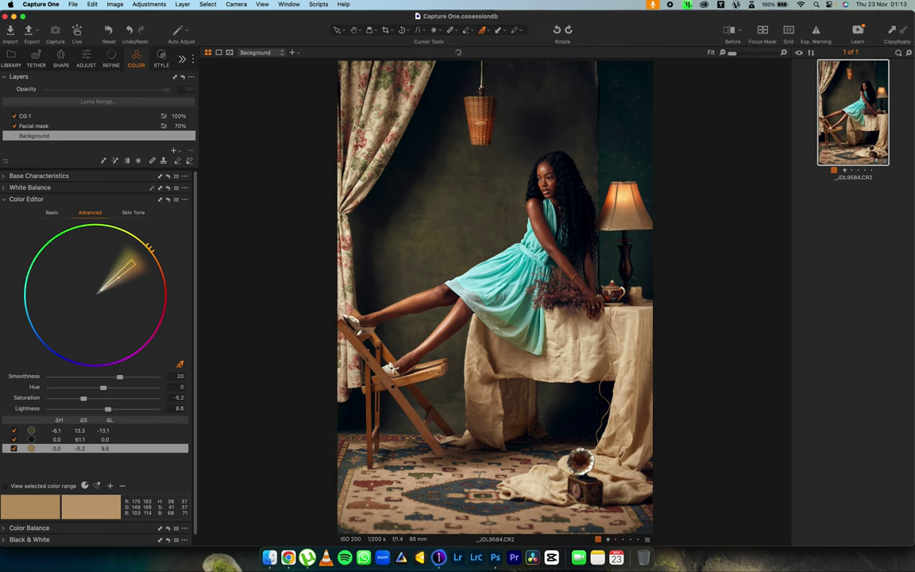
pyautogui.press('y')
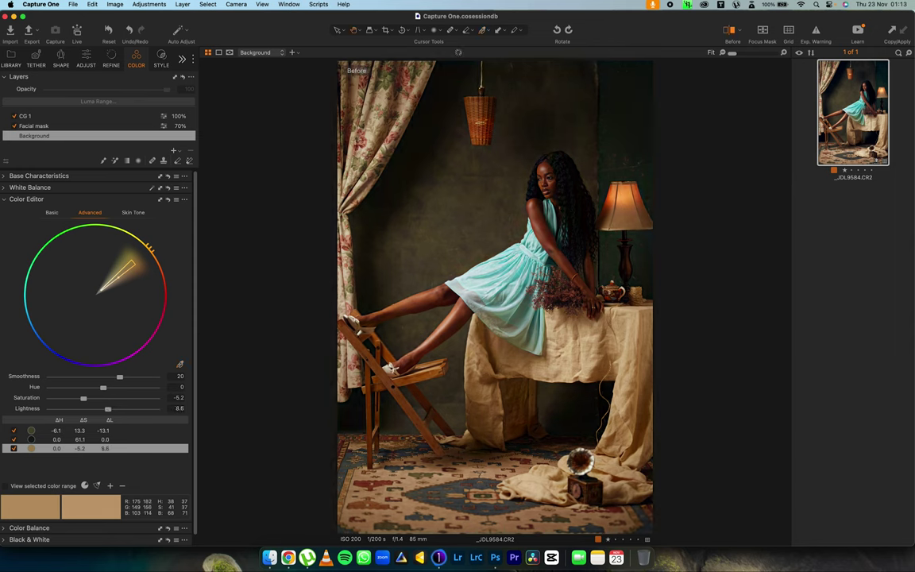
pyautogui.press('y')
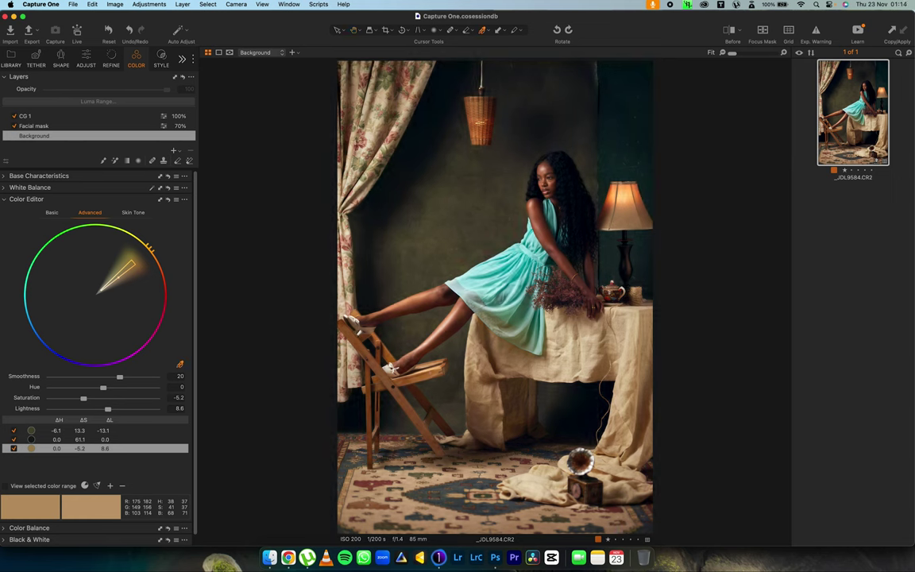
pyautogui.press('y')
pyautogui.press('y')
# Raise the Background layer's RGB Levels black input to 2 and compare the image with the original.
pyautogui.click(85, 59)
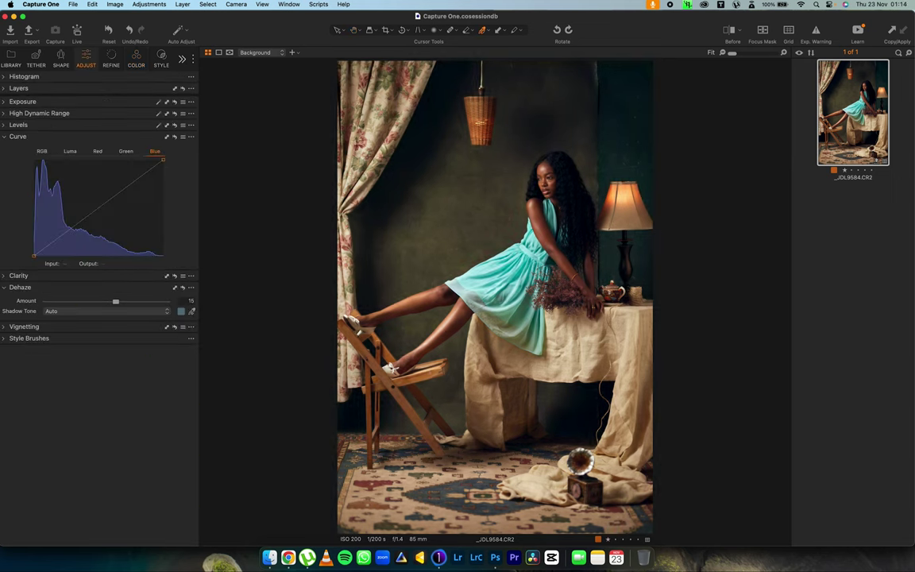
pyautogui.click(18, 125)
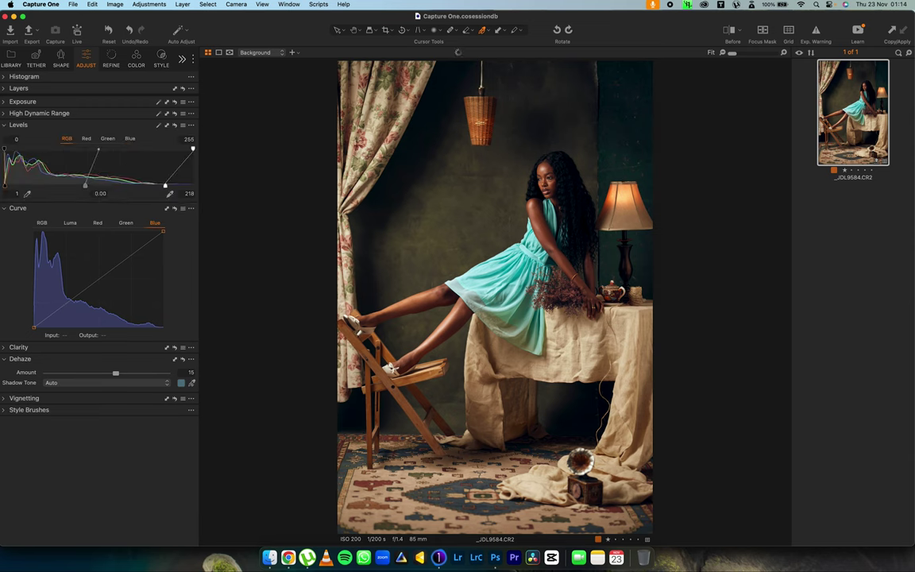
pyautogui.moveTo(5, 186); pyautogui.dragTo(5, 186)
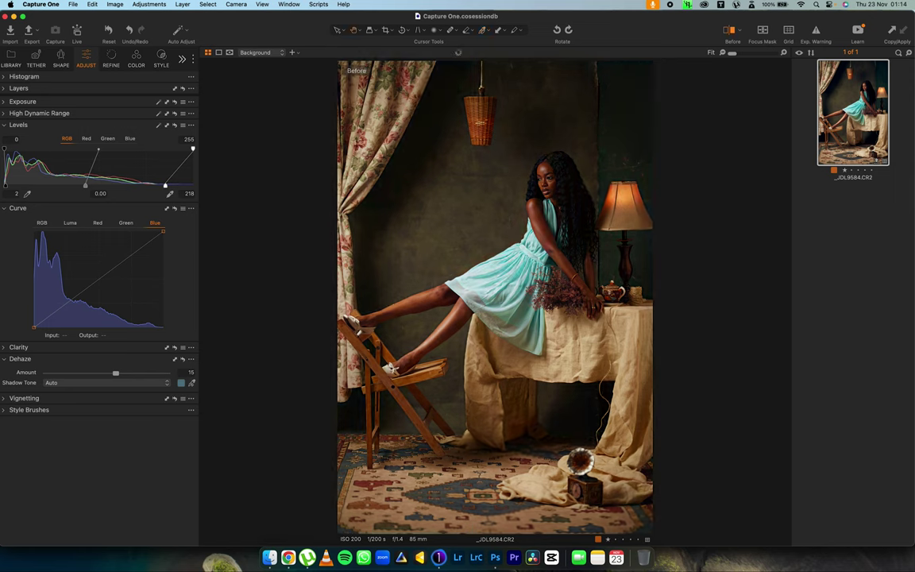
pyautogui.press('y')
pyautogui.press('y')
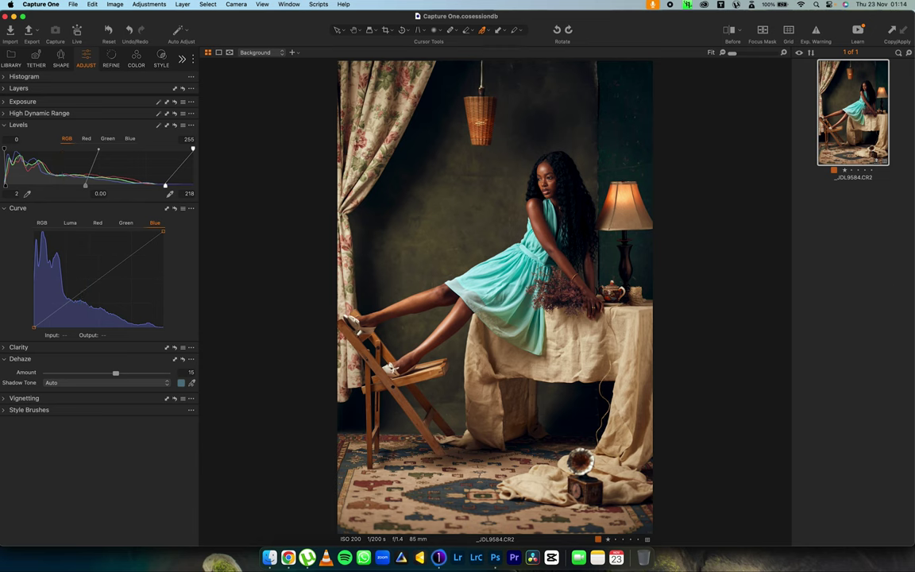
# Sample the turquoise dress in the Advanced Color Editor, set hue 10.6 and saturation -31.1, and compare before and after.
pyautogui.click(137, 59)
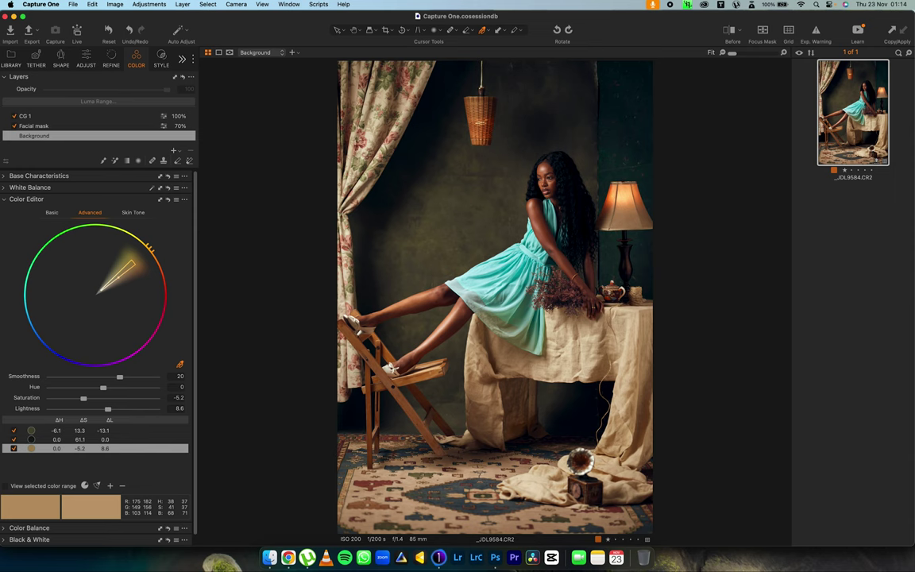
pyautogui.click(509, 275)
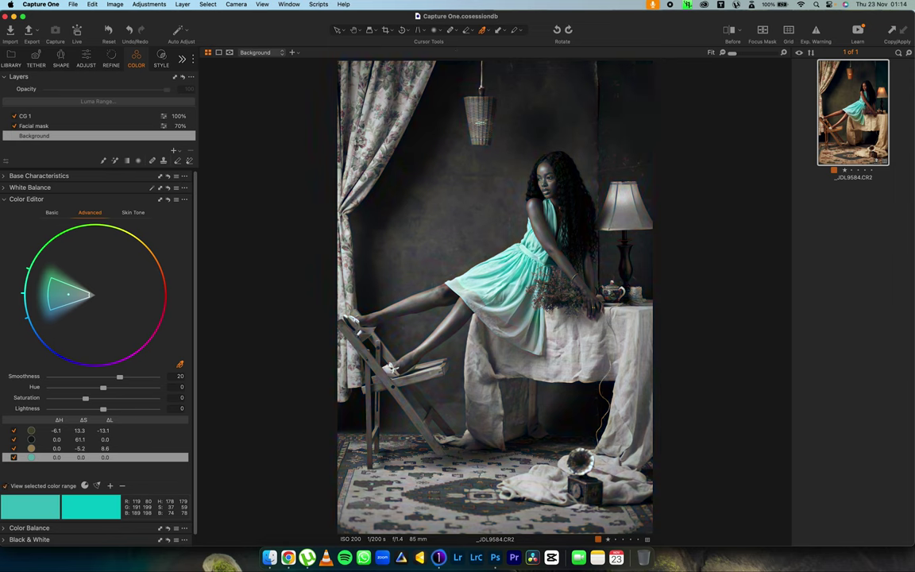
pyautogui.click(6, 485)
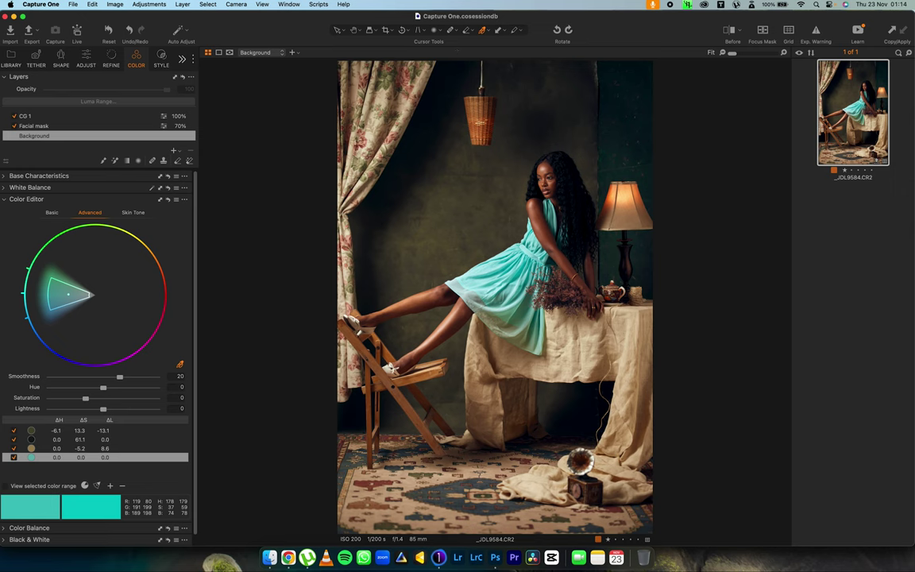
pyautogui.moveTo(86, 397)
pyautogui.mouseDown()
pyautogui.moveTo(76, 397)
pyautogui.moveTo(134, 386)
pyautogui.moveTo(74, 398)
pyautogui.mouseUp()
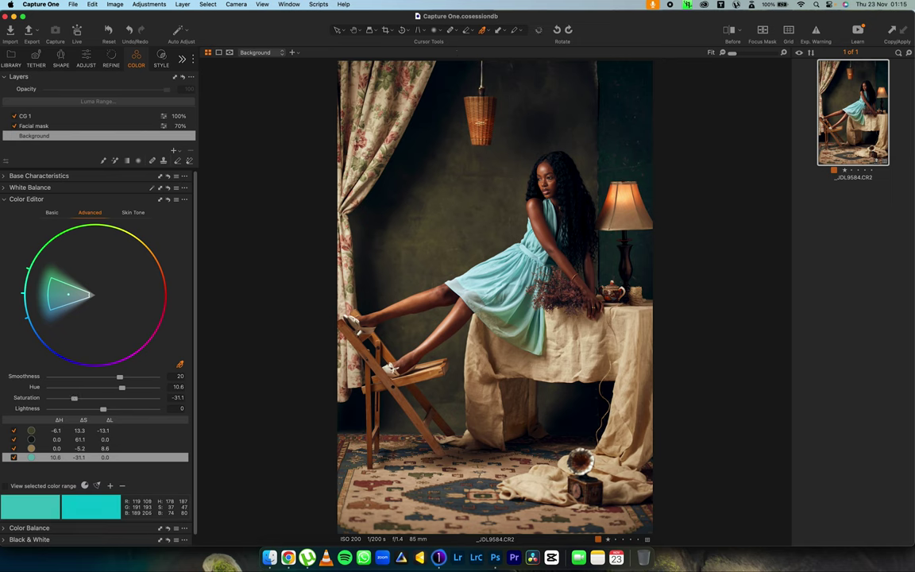
pyautogui.press('y')
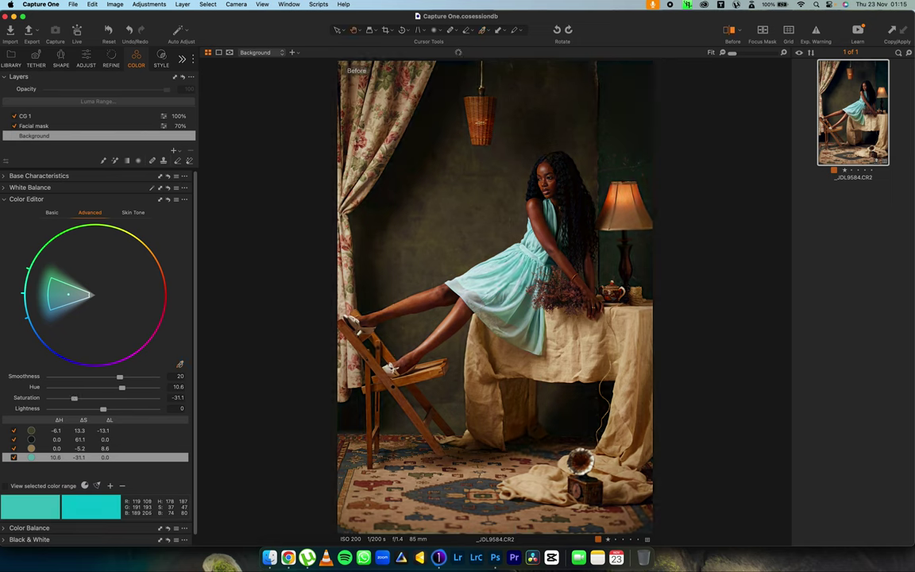
pyautogui.click(729, 32)
pyautogui.click(728, 34)
pyautogui.click(728, 33)
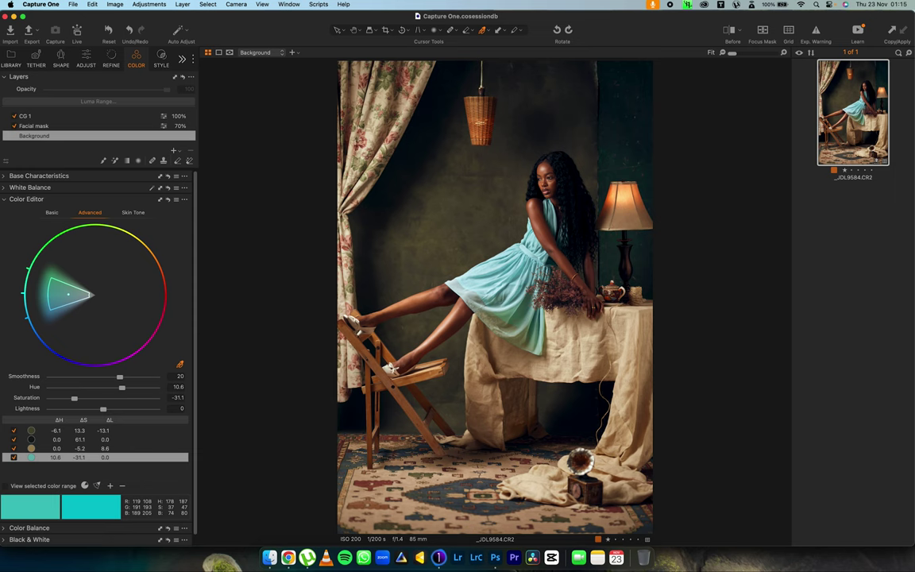
# Set the Skin Tone uniformity to hue 9.3 and saturation 5.8, checking against the original image.
pyautogui.click(133, 213)
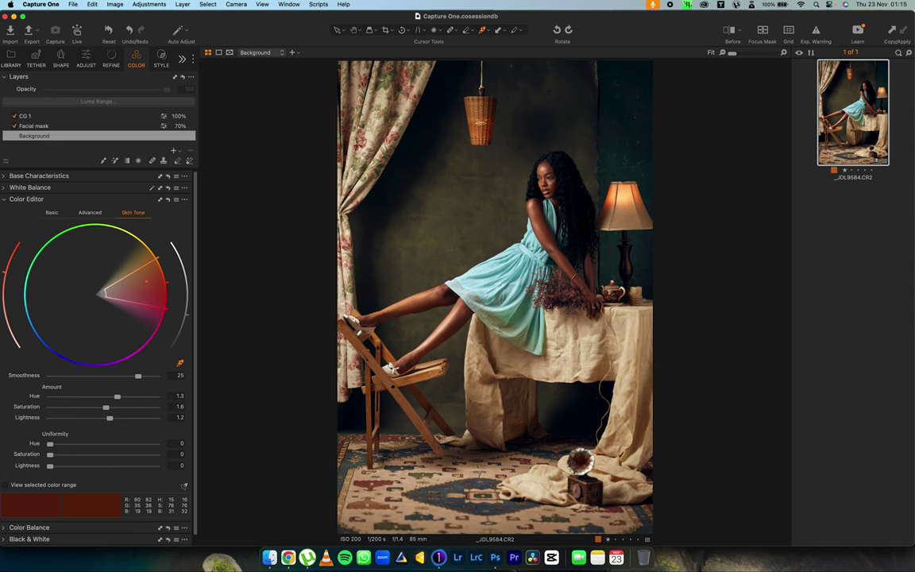
pyautogui.moveTo(49, 443)
pyautogui.mouseDown()
pyautogui.moveTo(72, 444)
pyautogui.moveTo(57, 454)
pyautogui.mouseUp()
pyautogui.moveTo(64, 443); pyautogui.dragTo(60, 443)
pyautogui.press('y')
pyautogui.press('y')
pyautogui.click(19, 200)
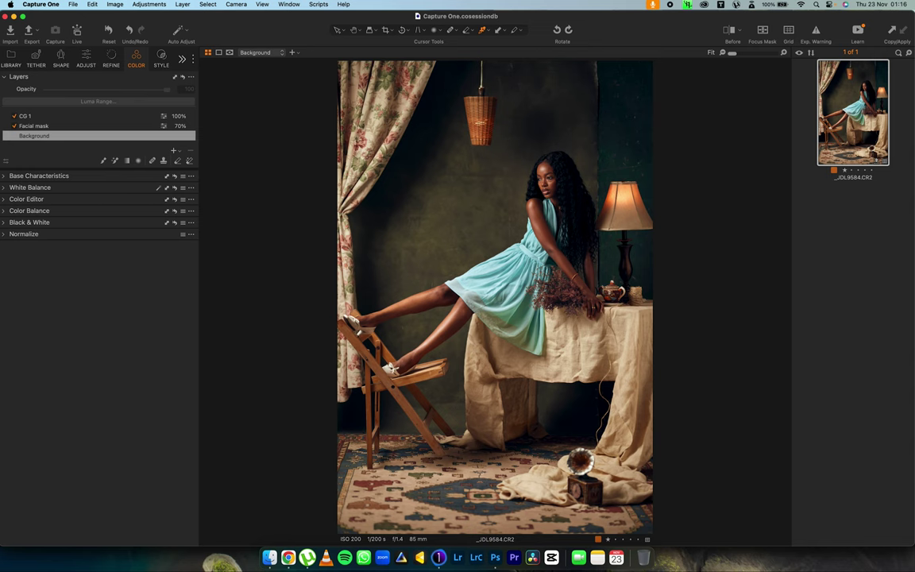
# In the Basic Color Editor, slightly lower the green range's saturation and shift its hue toward the positive side.
pyautogui.click(19, 199)
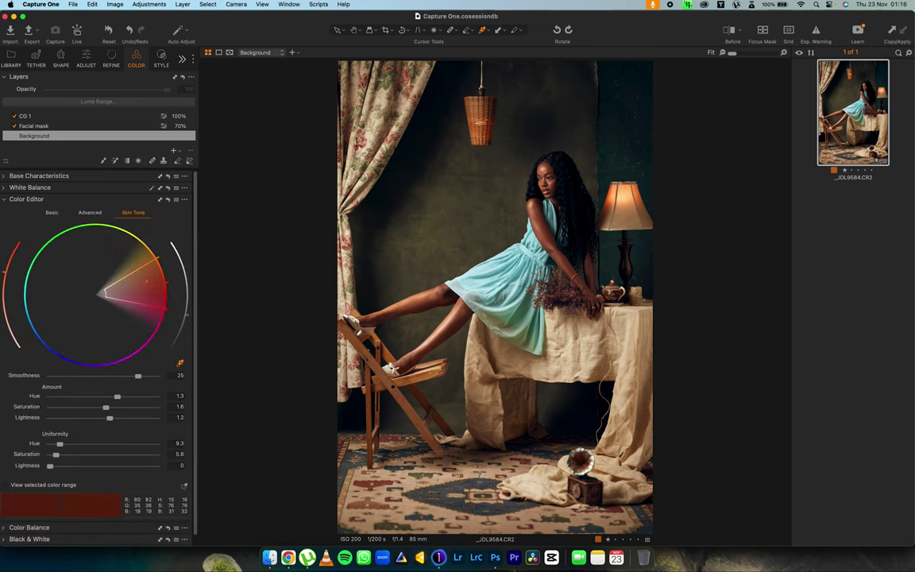
pyautogui.click(52, 212)
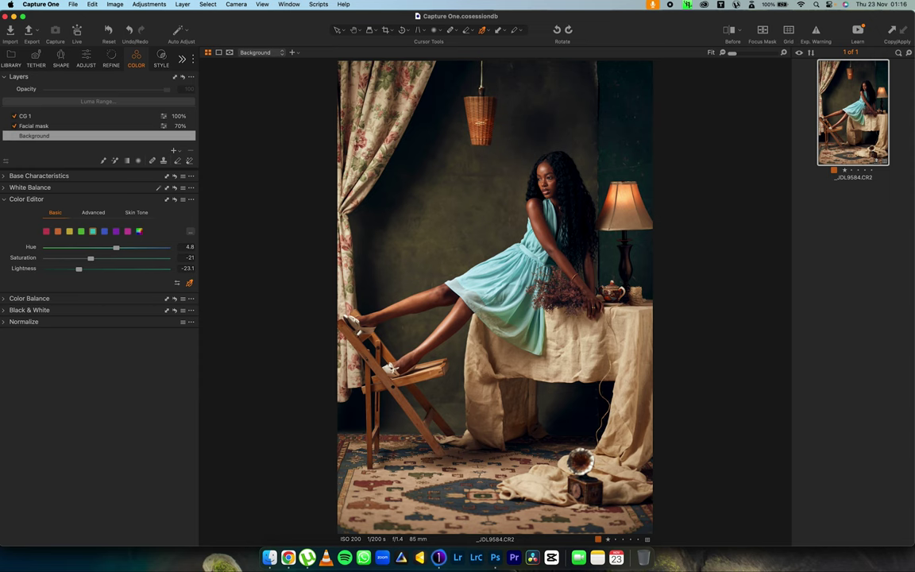
pyautogui.click(69, 231)
pyautogui.click(81, 231)
pyautogui.moveTo(106, 258)
pyautogui.mouseDown()
pyautogui.moveTo(67, 258)
pyautogui.moveTo(97, 258)
pyautogui.mouseUp()
pyautogui.moveTo(106, 248); pyautogui.dragTo(122, 247)
# Check the cyan, blue and purple ranges in the Basic Color Editor and reduce the magenta range's saturation to -74.1.
pyautogui.click(93, 231)
pyautogui.click(104, 231)
pyautogui.click(116, 231)
pyautogui.moveTo(58, 258); pyautogui.dragTo(50, 258)
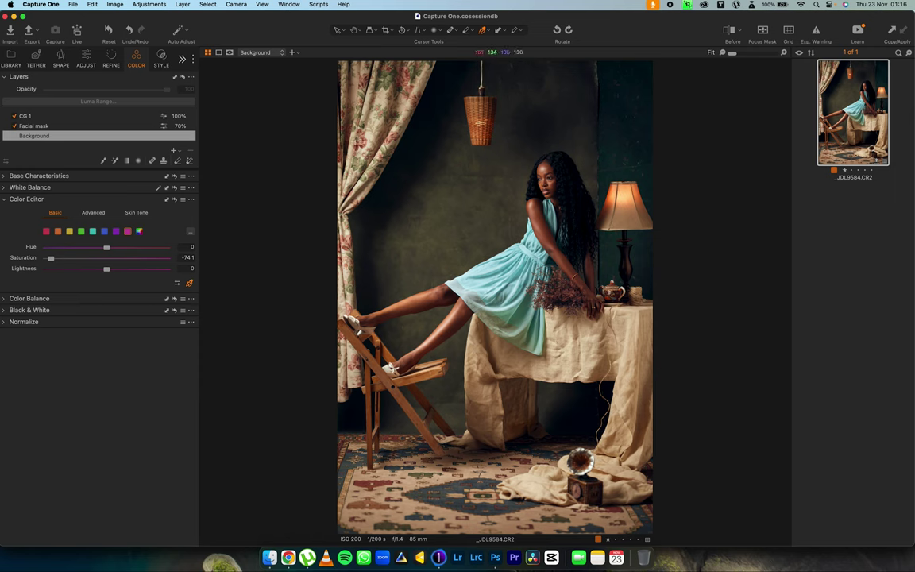
# Review the adjustments on each layer and switch the CG 1 layer off and on to compare its colour grading effect.
pyautogui.click(56, 127)
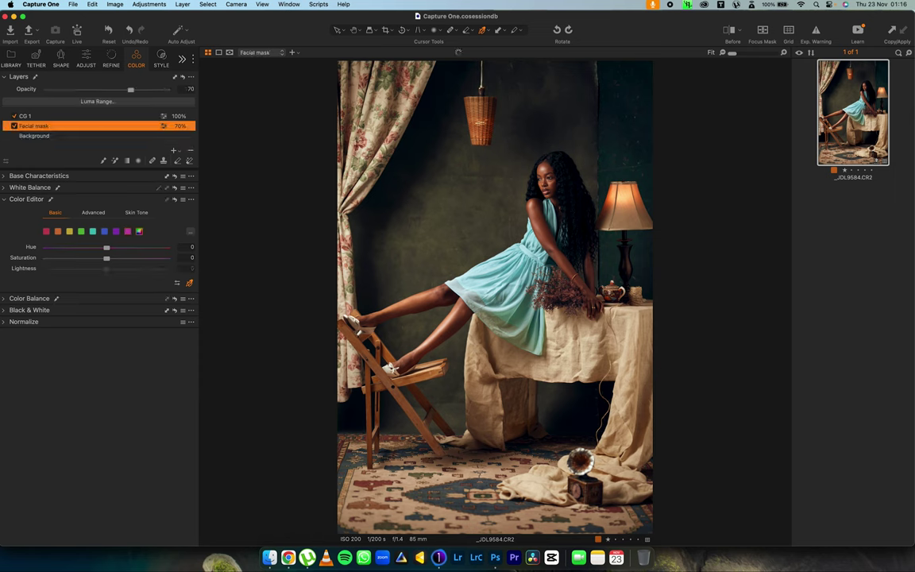
pyautogui.click(56, 136)
pyautogui.click(86, 58)
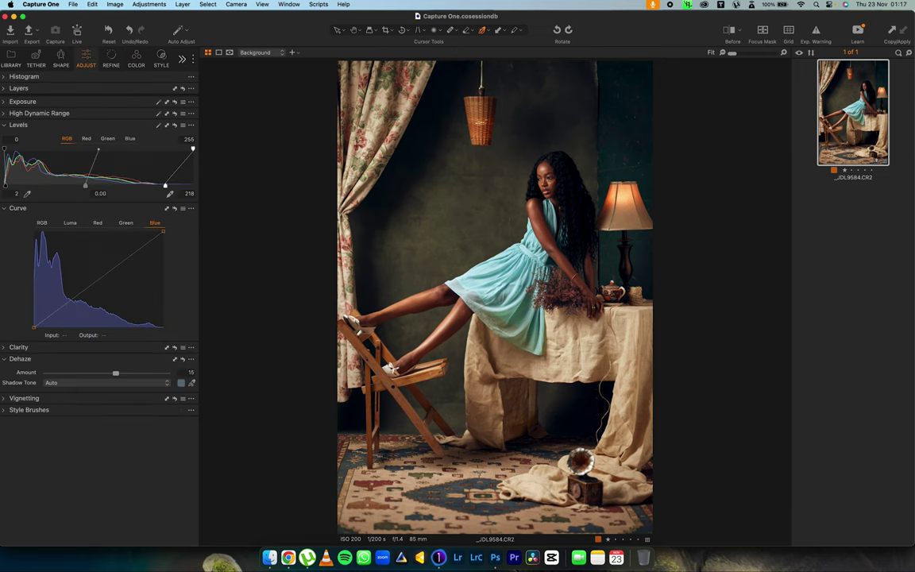
pyautogui.click(17, 88)
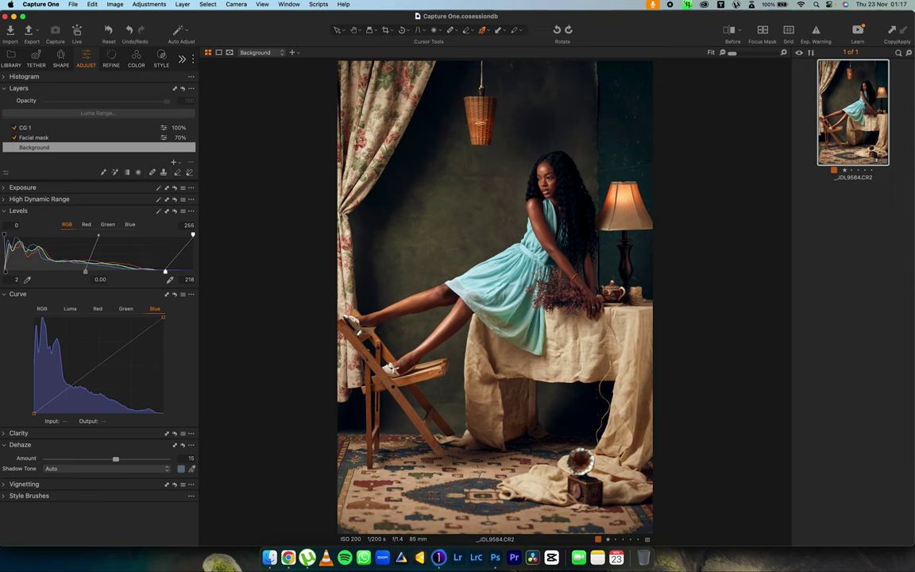
pyautogui.click(42, 138)
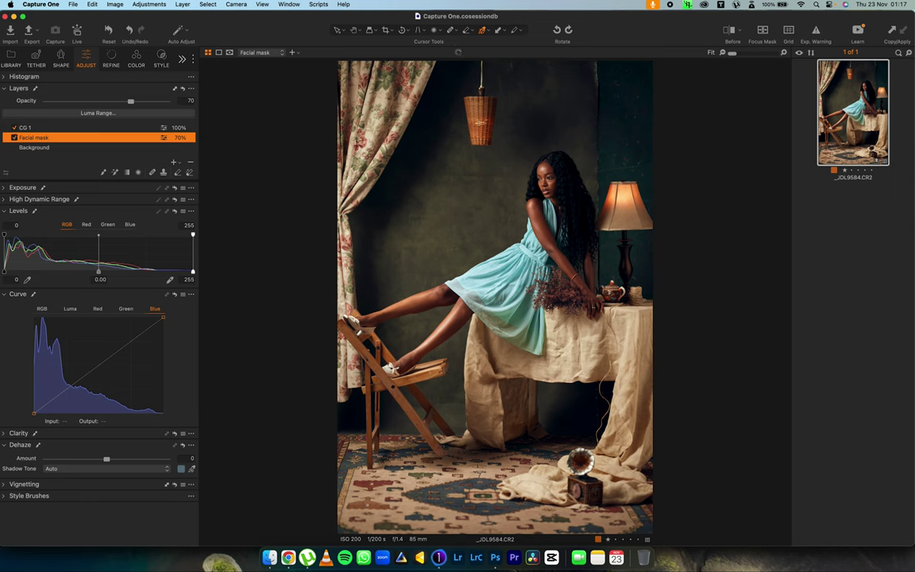
pyautogui.click(38, 128)
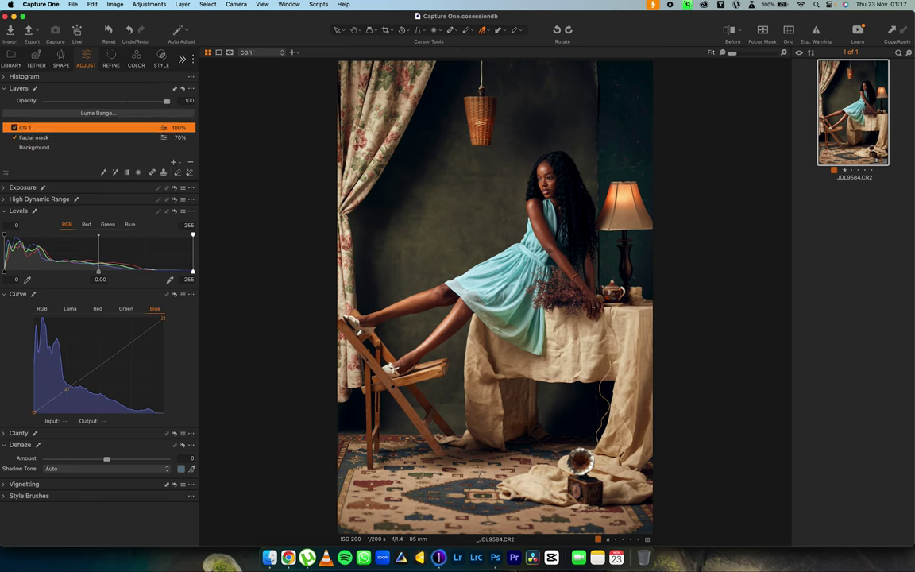
pyautogui.click(15, 128)
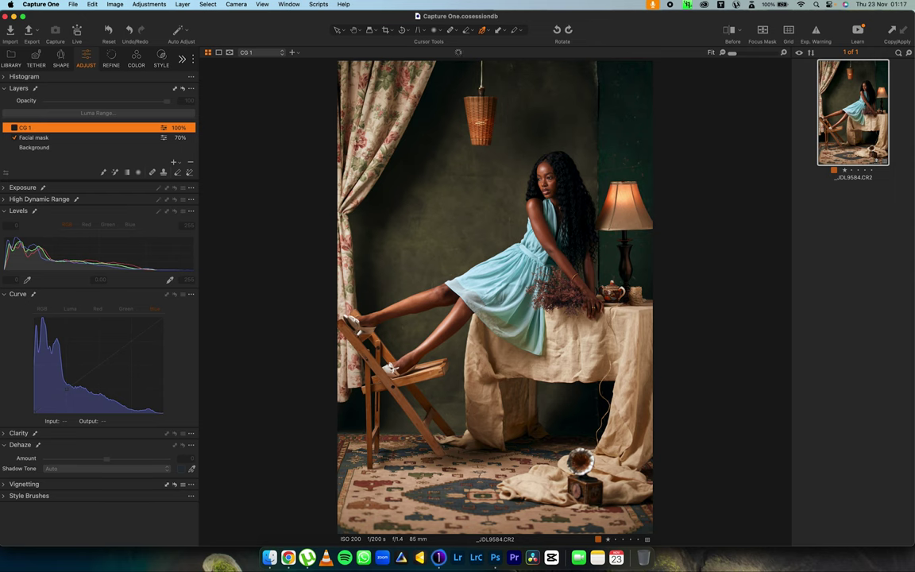
pyautogui.click(14, 127)
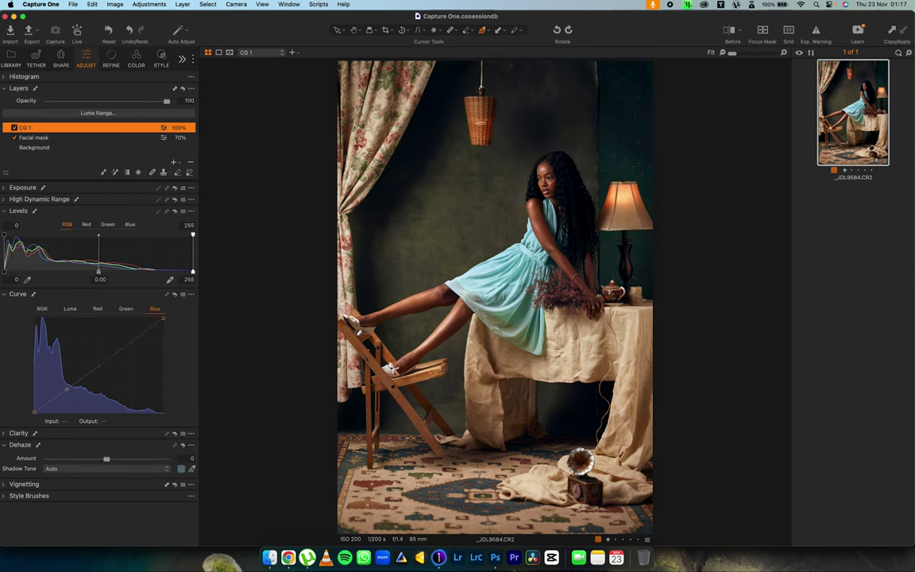
# Compare the image without CG 1, then fine-tune that layer's 3-Way Color Balance highlight tint, shifting its hue slightly from yellow toward orange.
pyautogui.click(15, 128)
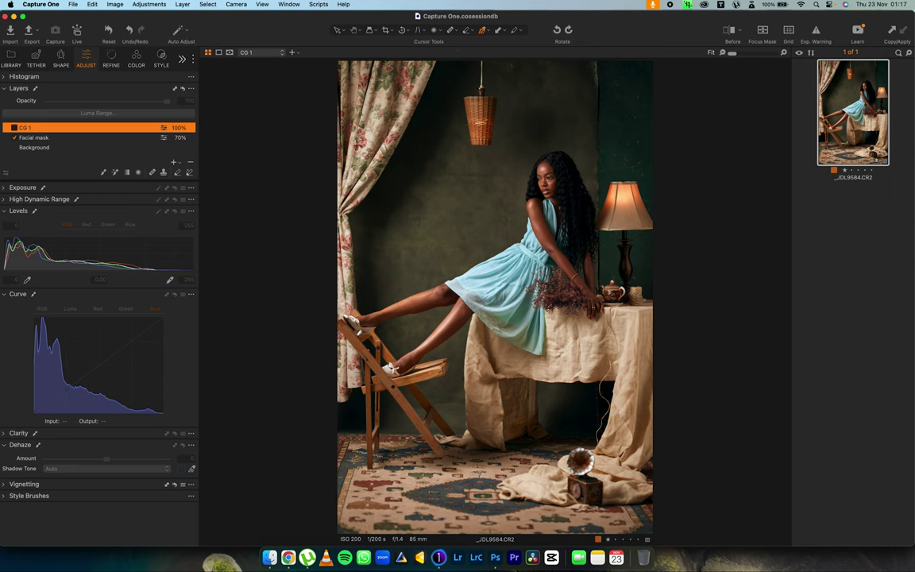
pyautogui.click(14, 128)
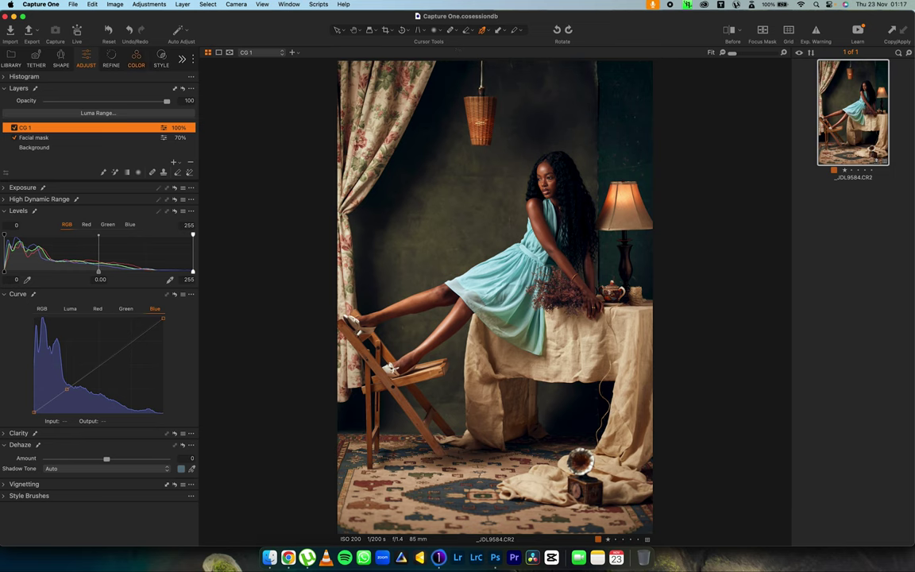
pyautogui.click(136, 56)
pyautogui.click(86, 58)
pyautogui.click(137, 58)
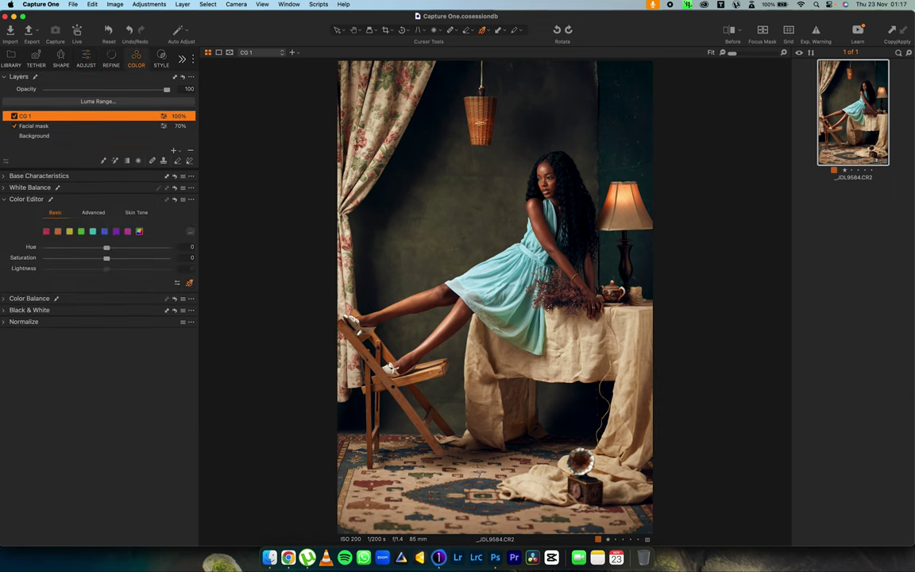
pyautogui.click(28, 298)
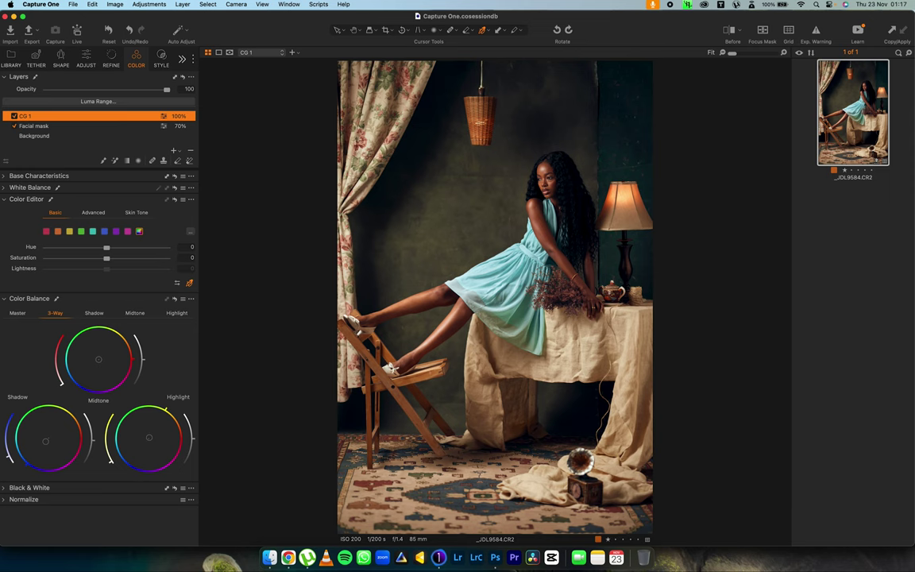
pyautogui.click(26, 199)
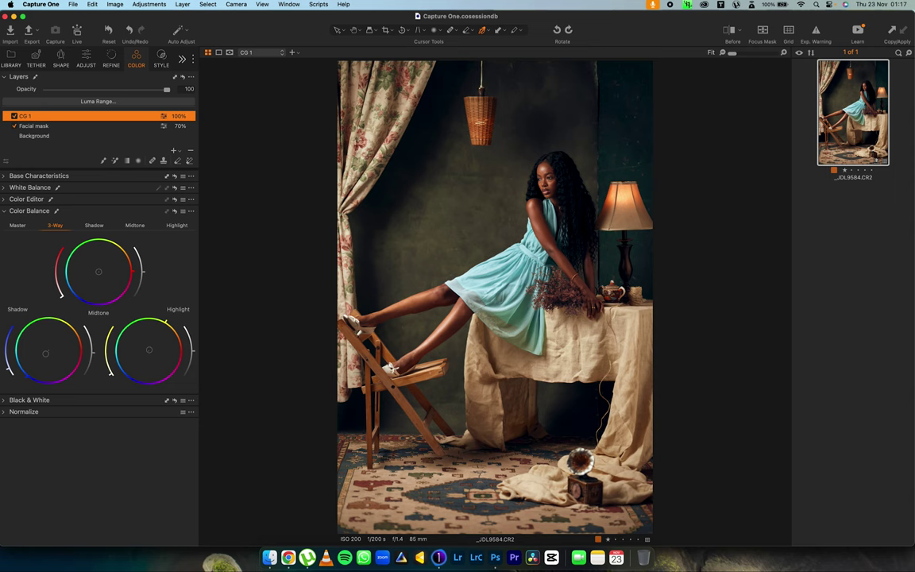
pyautogui.moveTo(166, 322); pyautogui.dragTo(170, 324)
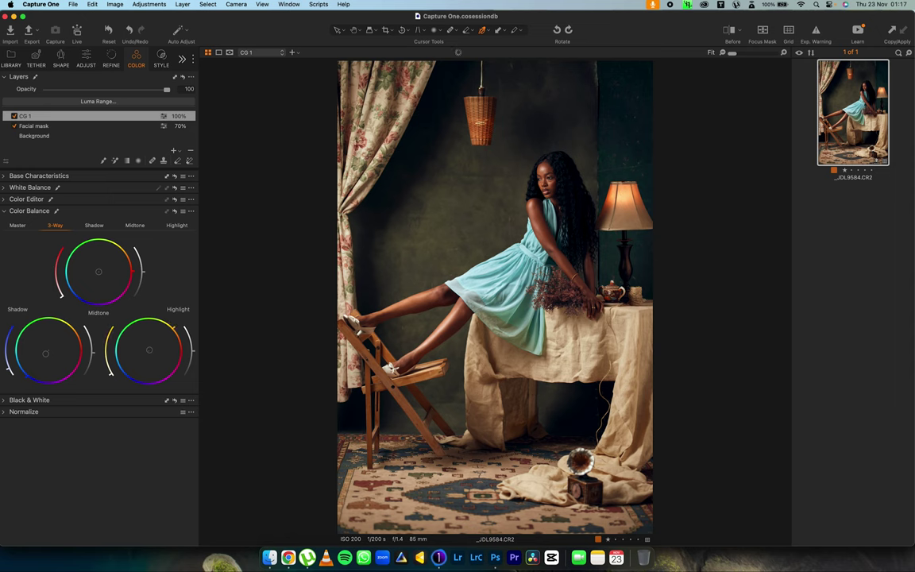
pyautogui.moveTo(150, 349); pyautogui.dragTo(147, 350)
# Filter the session's images by the red color tag instead of orange and open _JDL9569.CR2.
pyautogui.click(11, 58)
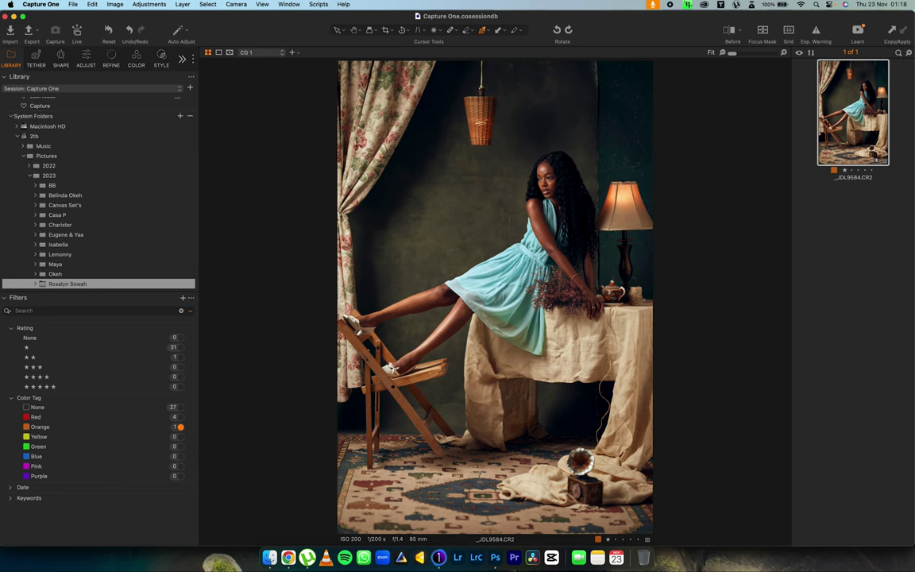
pyautogui.click(181, 417)
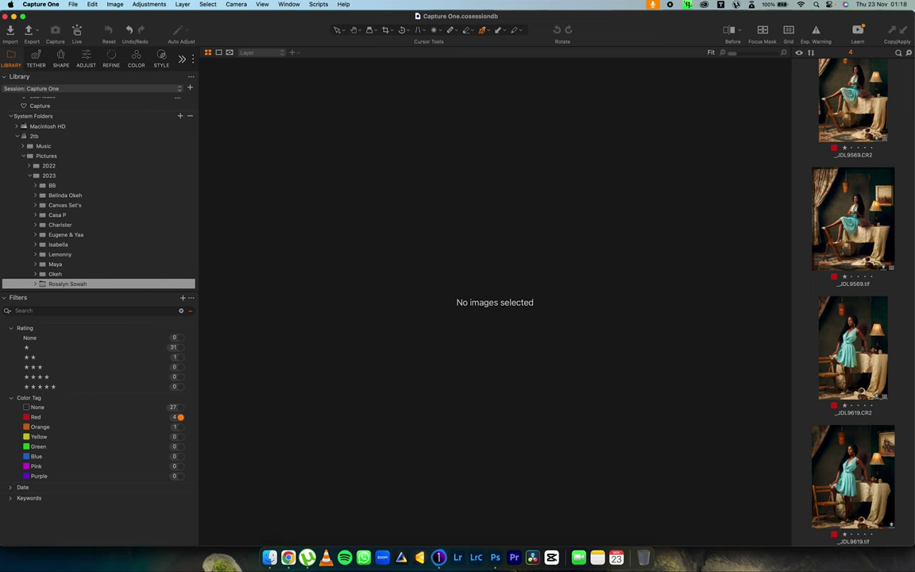
pyautogui.click(853, 103)
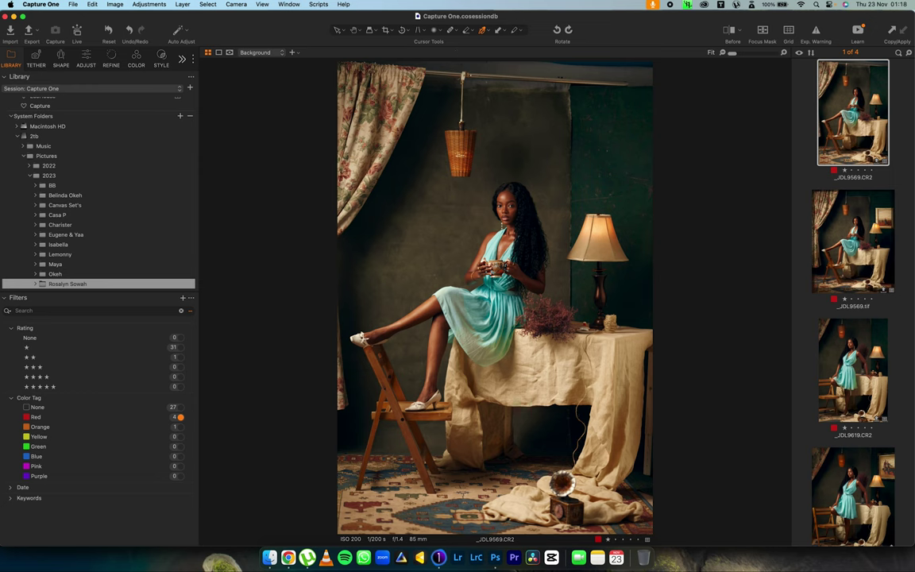
# Switch off Adjustment Layer 2, Adjustment Layer 1, TJD-CREAM and TJD-00 - XPRO, leaving only the Background adjustments applied.
pyautogui.click(85, 58)
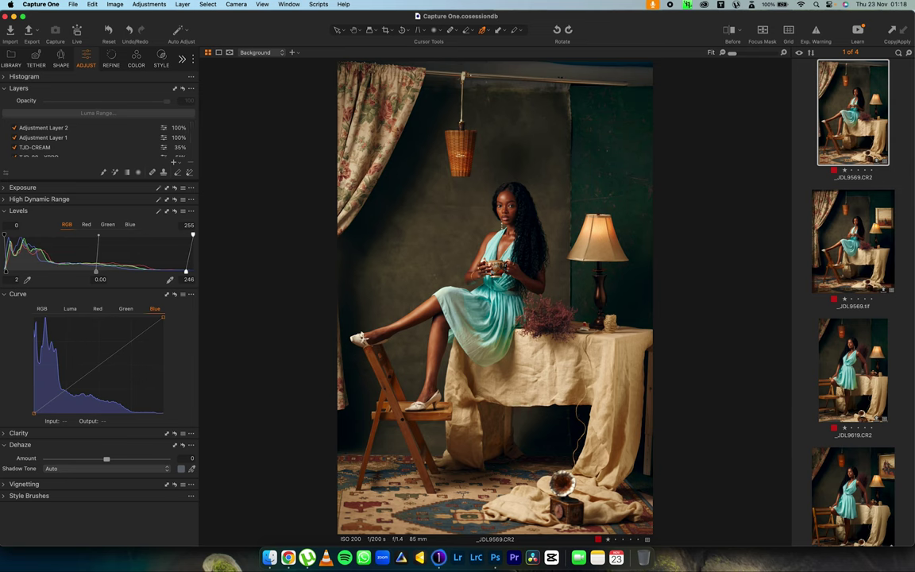
pyautogui.click(4, 210)
pyautogui.click(4, 222)
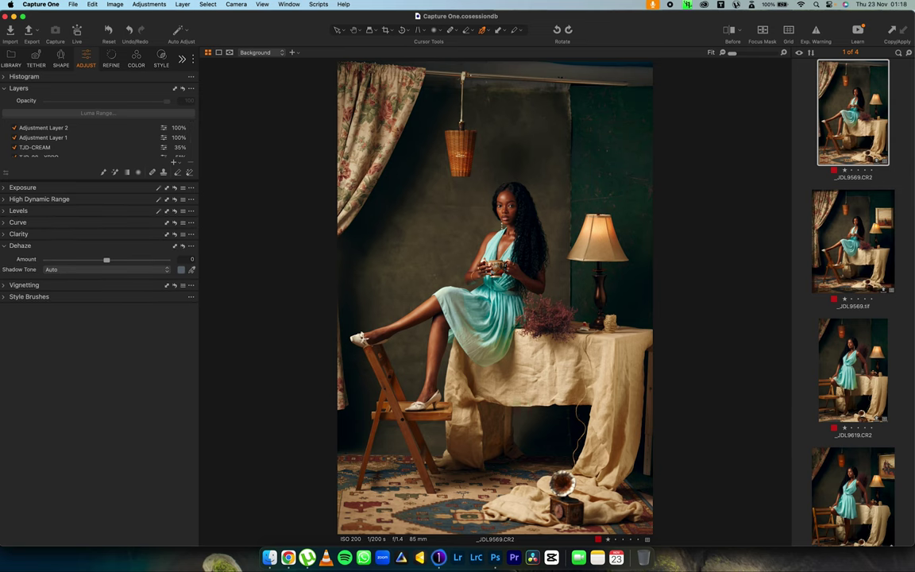
pyautogui.scroll(-3, 55, 141)
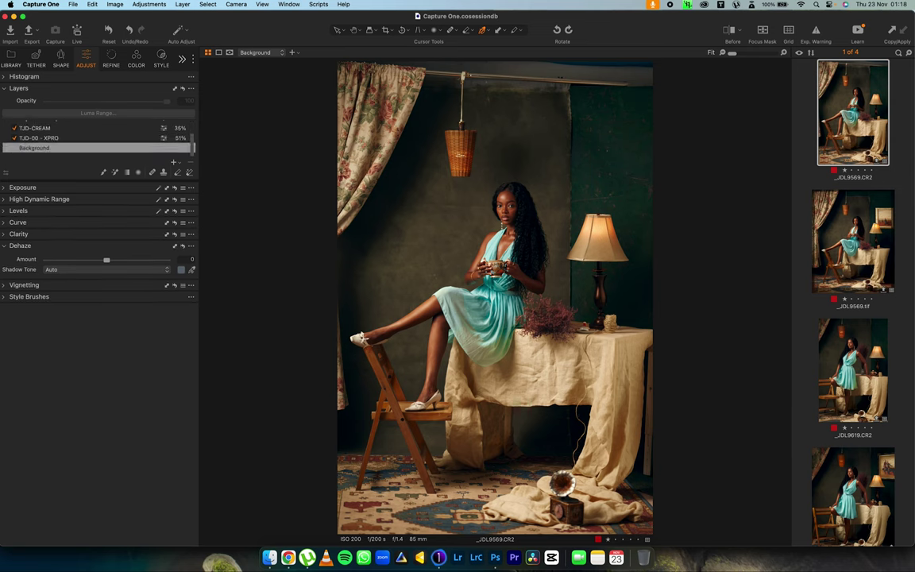
pyautogui.scroll(3, 96, 139)
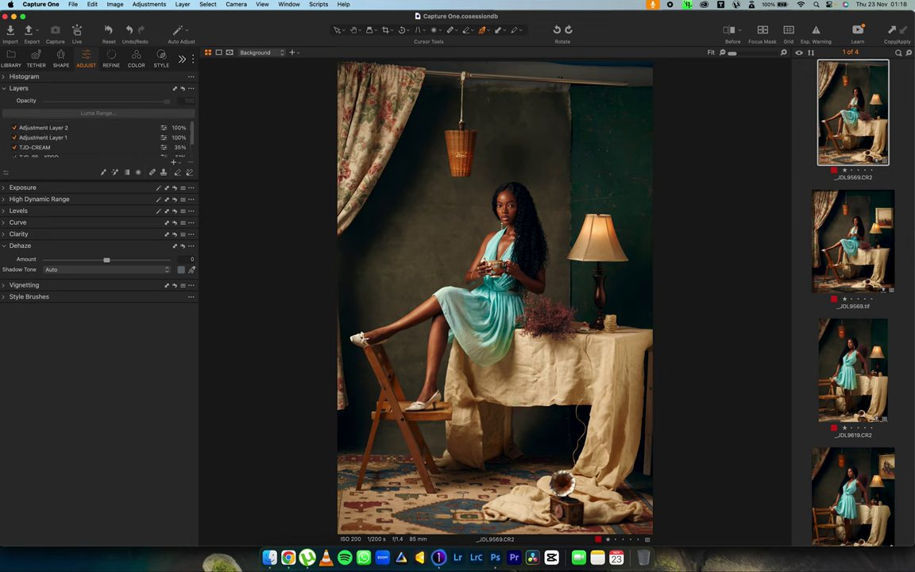
pyautogui.scroll(-3, 95, 139)
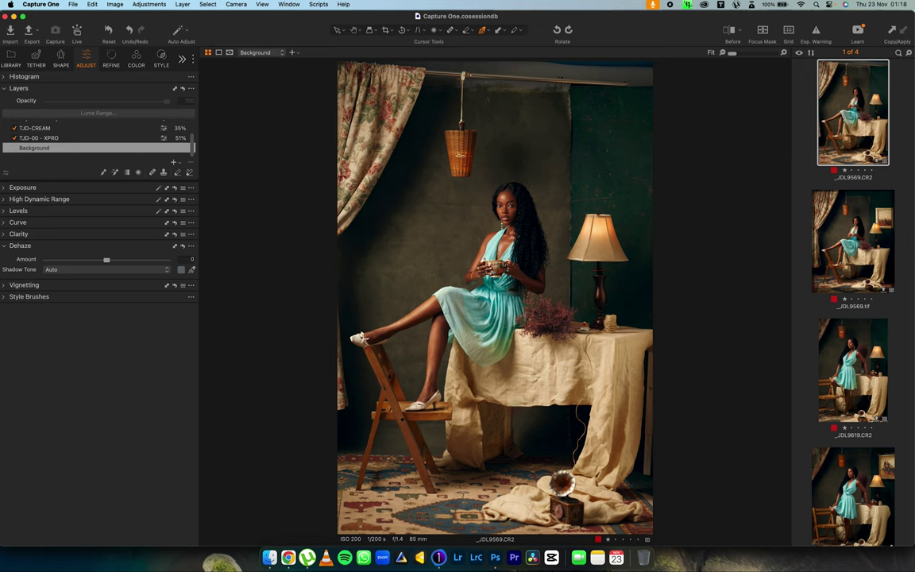
pyautogui.scroll(3, 95, 139)
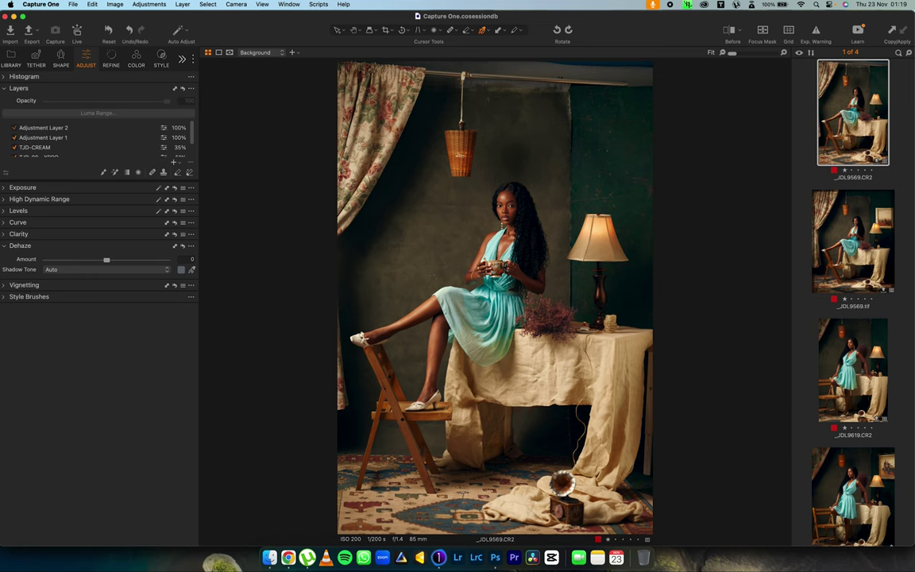
pyautogui.scroll(-2, 95, 139)
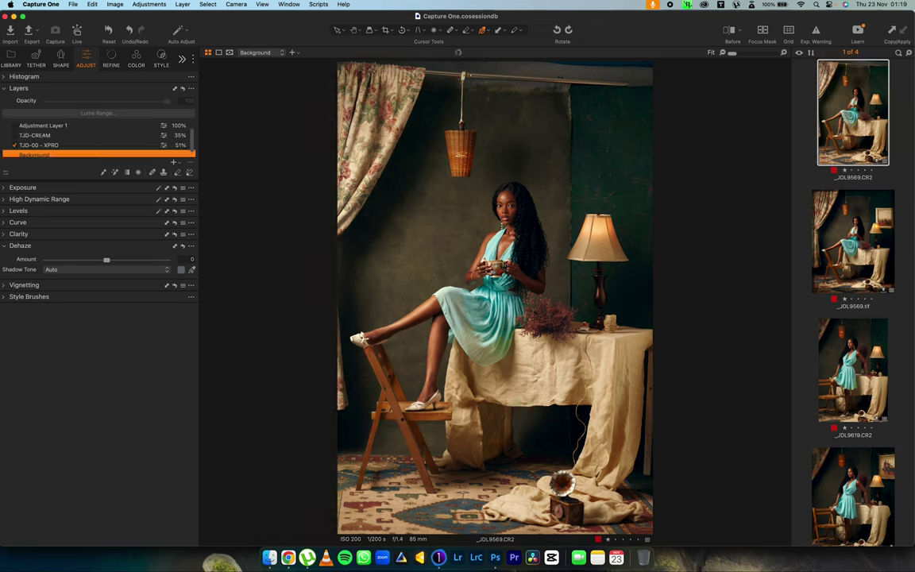
pyautogui.scroll(-1, 96, 139)
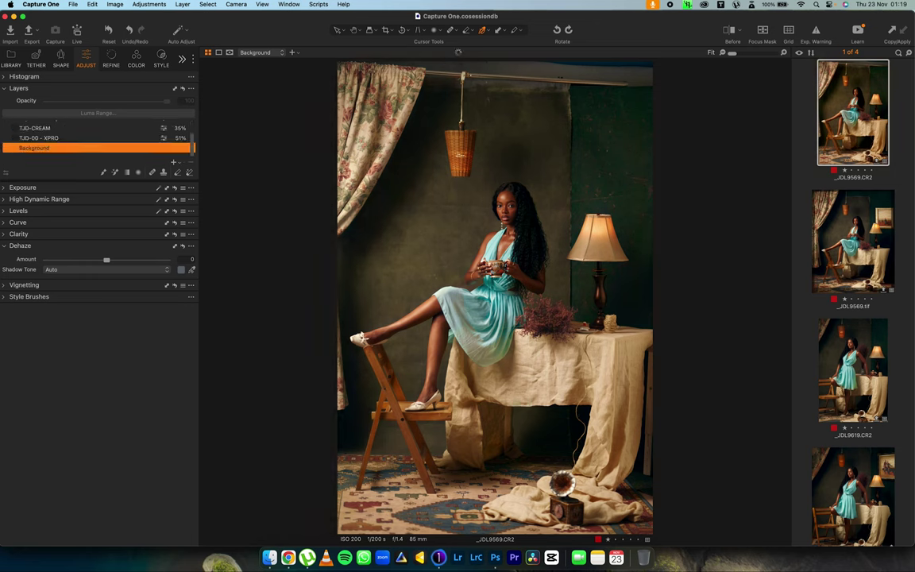
pyautogui.click(14, 138)
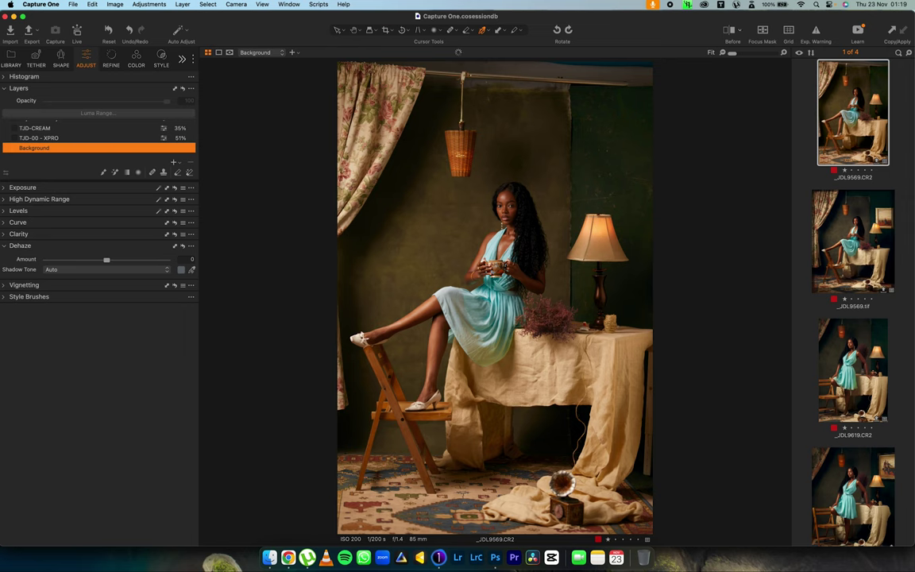
# Turn on the split before/after view and move its divider to show the original version across the whole photo.
pyautogui.press('y')
pyautogui.click(728, 30)
pyautogui.click(739, 30)
pyautogui.click(769, 43)
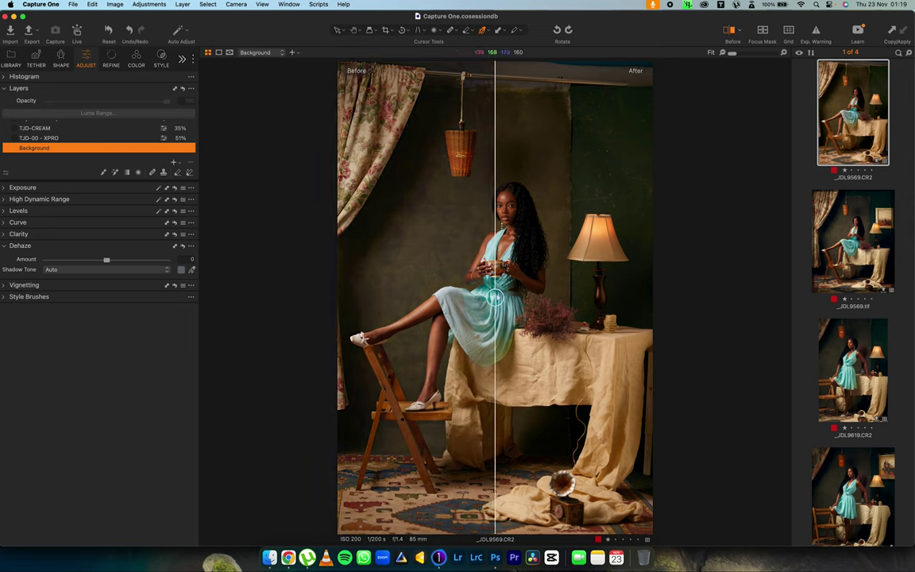
pyautogui.moveTo(496, 297); pyautogui.dragTo(650, 297)
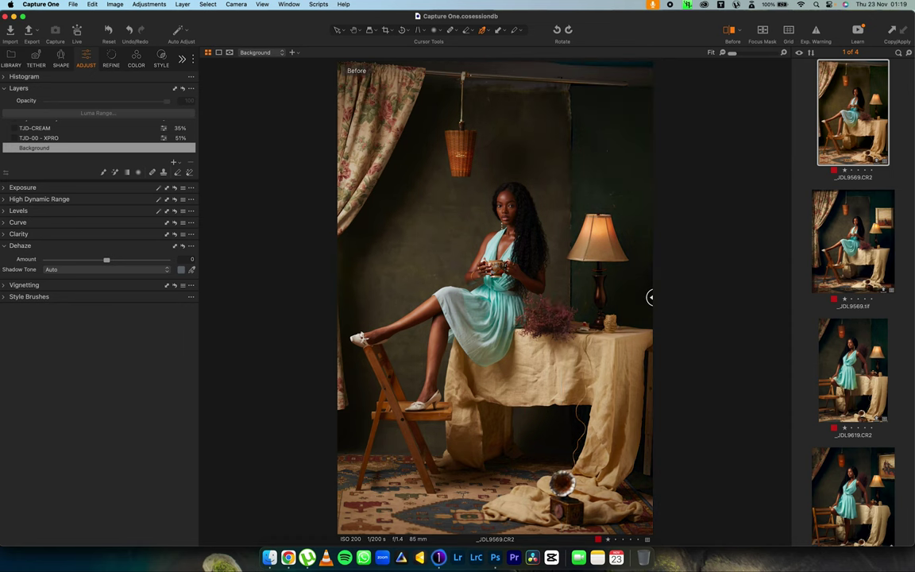
# Review the Background's white balance, exposure and lens correction settings, with the split view's divider moved to show the fully edited version.
pyautogui.click(111, 59)
pyautogui.click(136, 59)
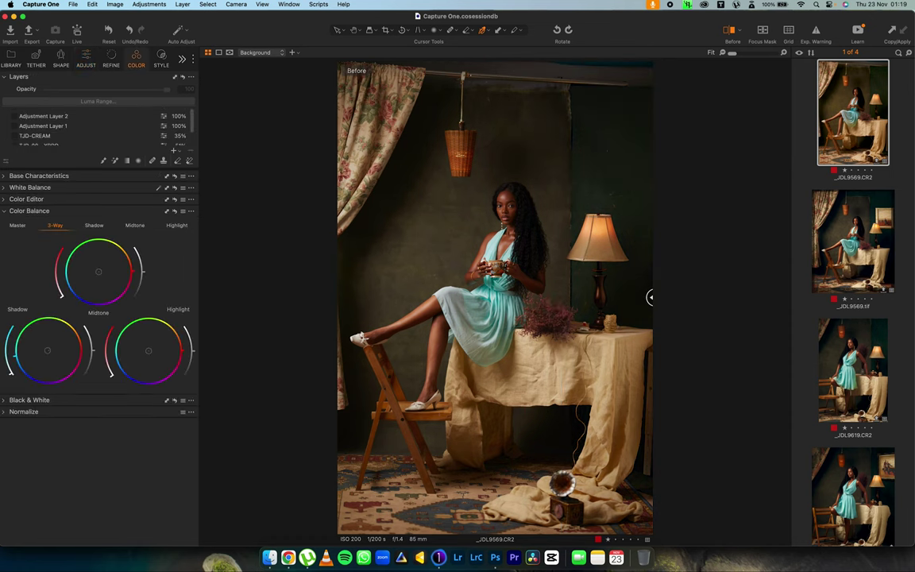
pyautogui.click(30, 188)
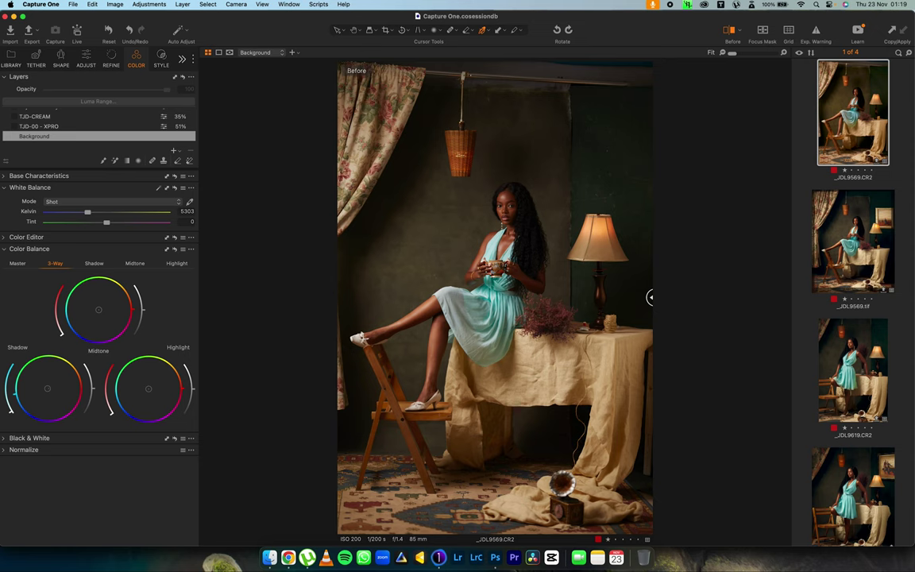
pyautogui.moveTo(650, 297); pyautogui.dragTo(338, 297)
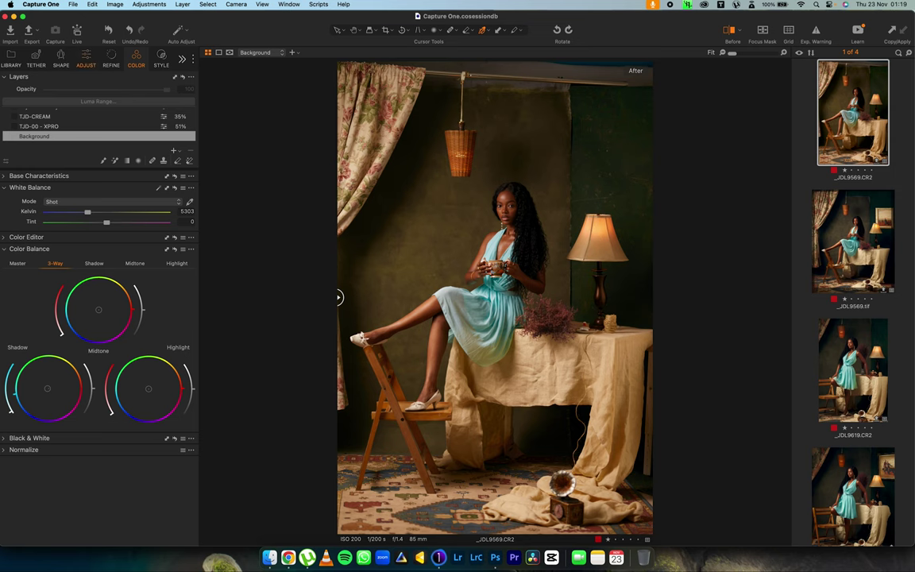
pyautogui.click(86, 59)
pyautogui.click(22, 187)
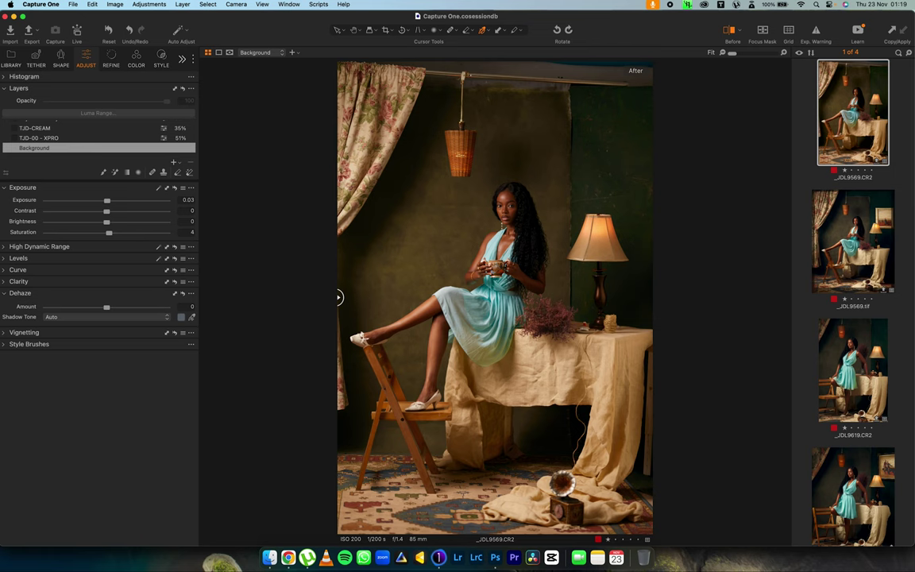
pyautogui.press('super+alt+3')
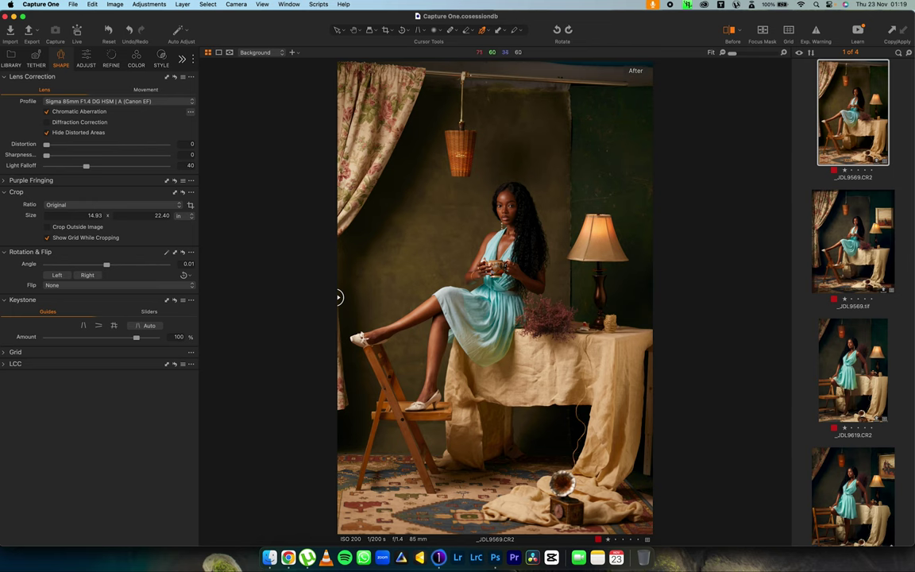
pyautogui.press('super+alt+4')
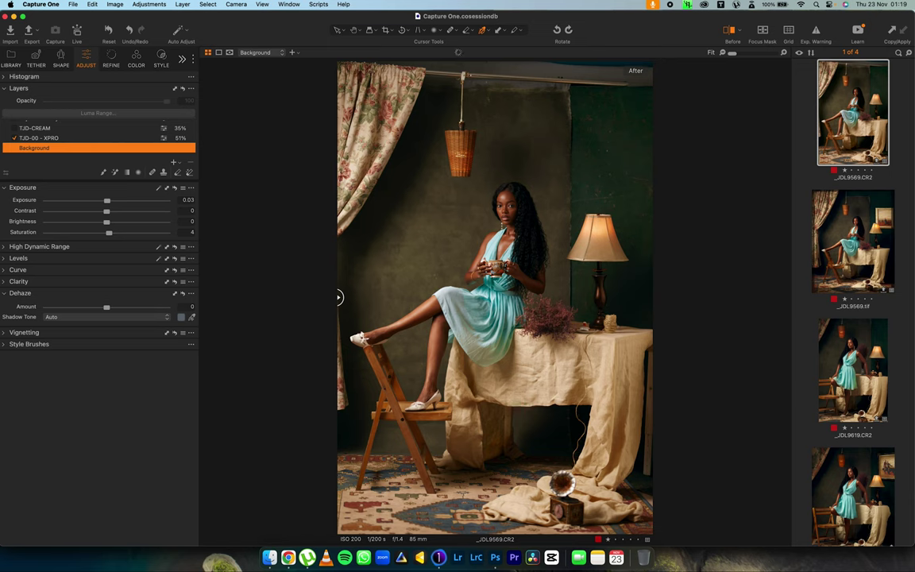
# Switch the TJD-00 - XPRO and TJD-CREAM layers back on and check the adjustments stored on each.
pyautogui.moveTo(339, 297)
pyautogui.mouseDown()
pyautogui.moveTo(650, 297)
pyautogui.moveTo(339, 297)
pyautogui.mouseUp()
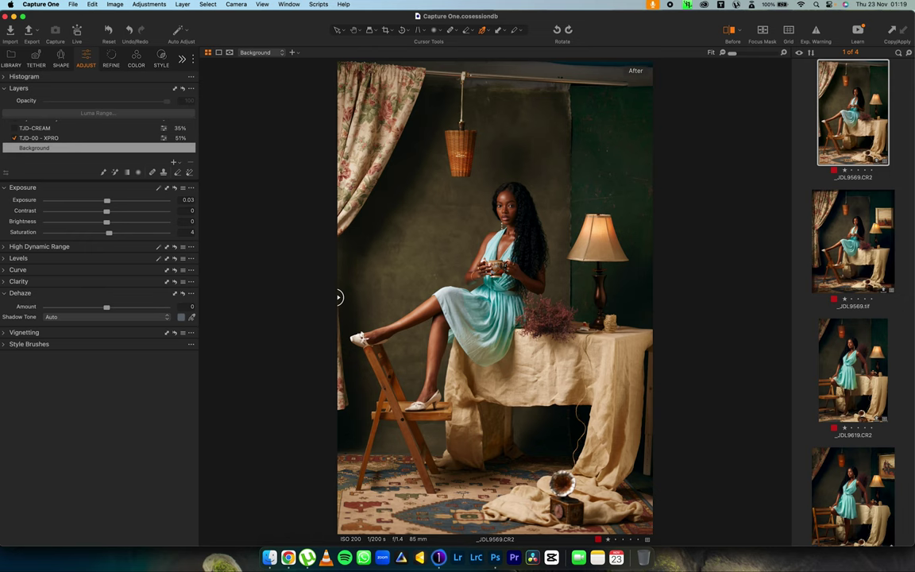
pyautogui.click(34, 128)
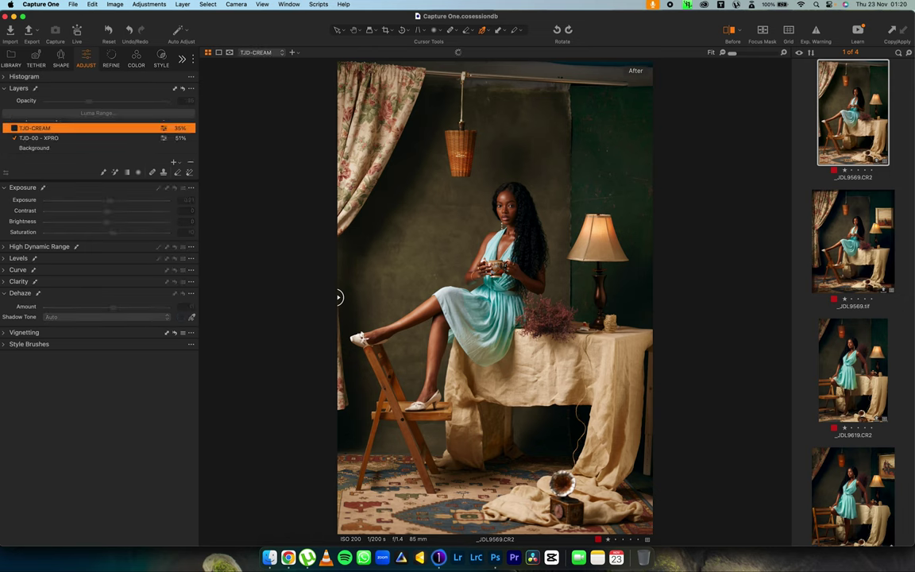
pyautogui.click(40, 138)
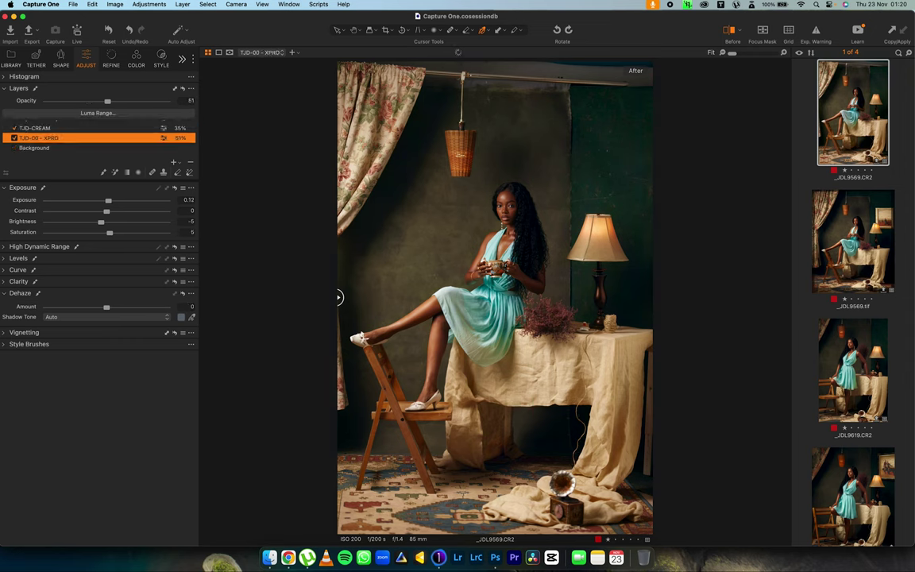
pyautogui.click(37, 128)
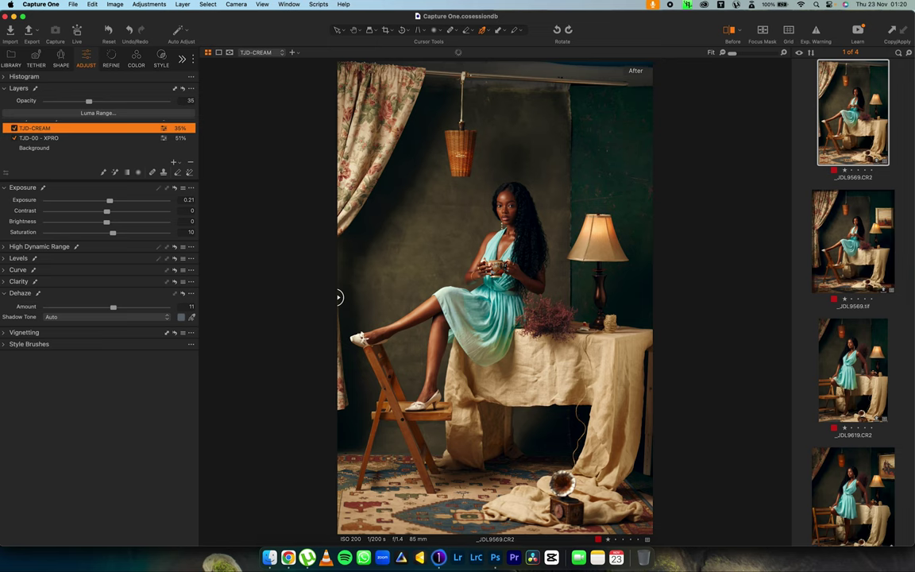
pyautogui.scroll(2, 98, 138)
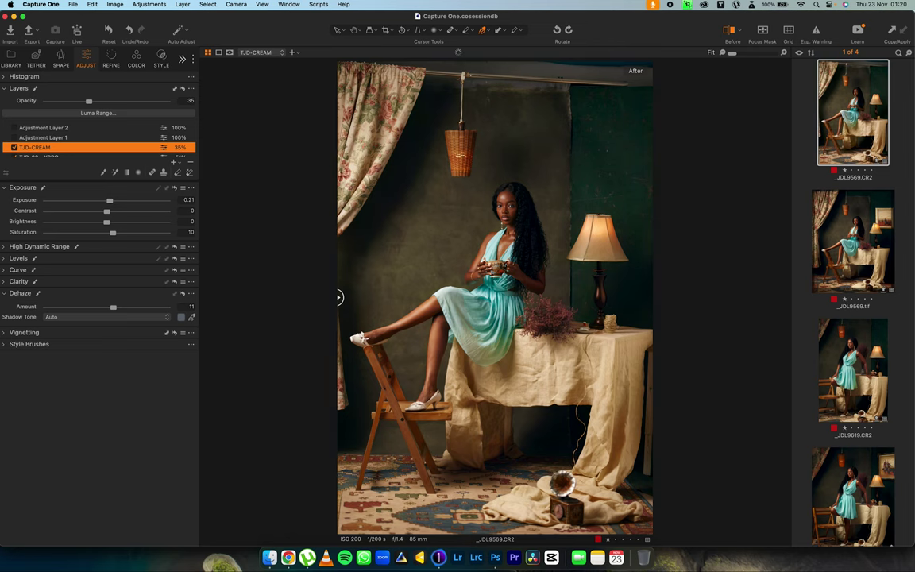
# Switch Adjustment Layer 1 back on, view its mask over the face, and toggle the layer to compare its effect.
pyautogui.click(54, 138)
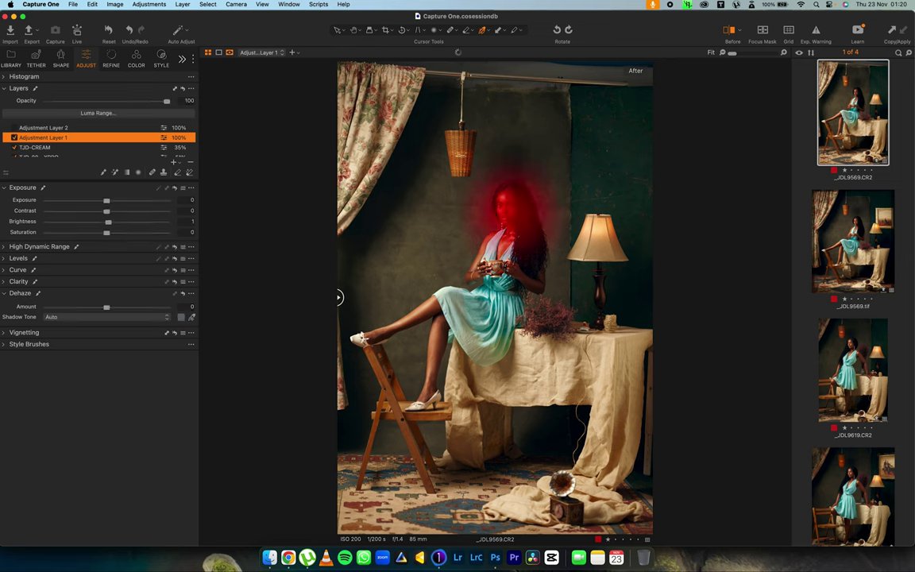
pyautogui.click(15, 137)
pyautogui.click(14, 137)
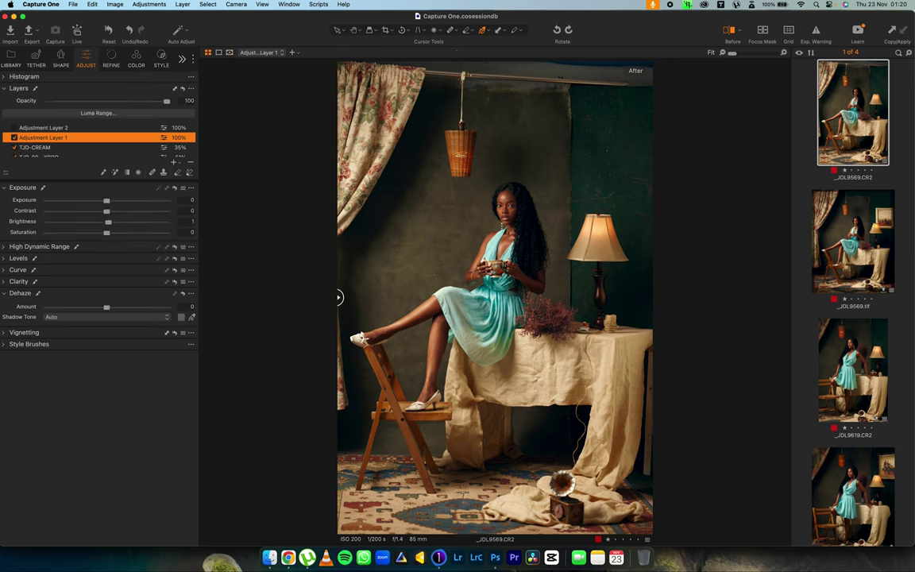
pyautogui.click(13, 137)
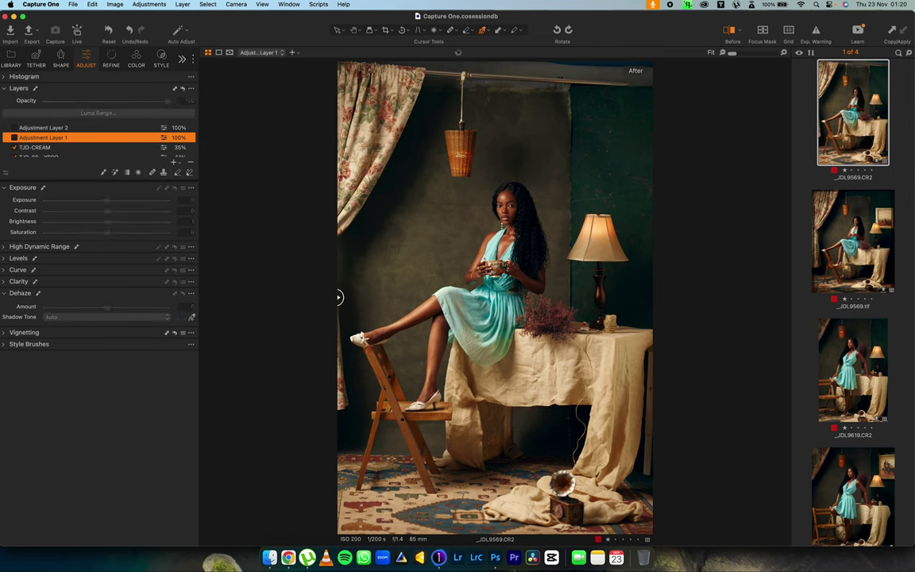
pyautogui.click(13, 137)
pyautogui.click(14, 138)
pyautogui.click(14, 137)
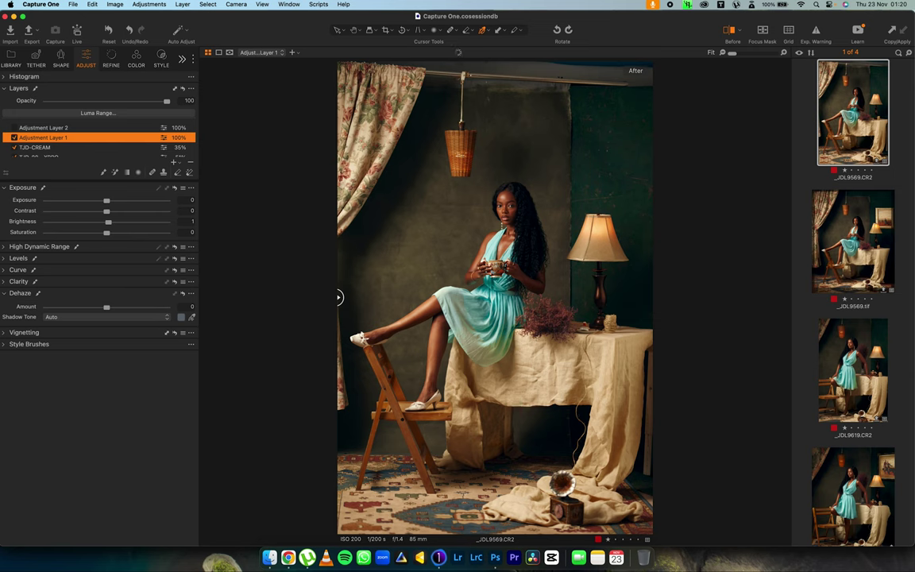
# Switch Adjustment Layer 2 back on and check the area its mask covers, leaving the mask overlay hidden.
pyautogui.click(15, 127)
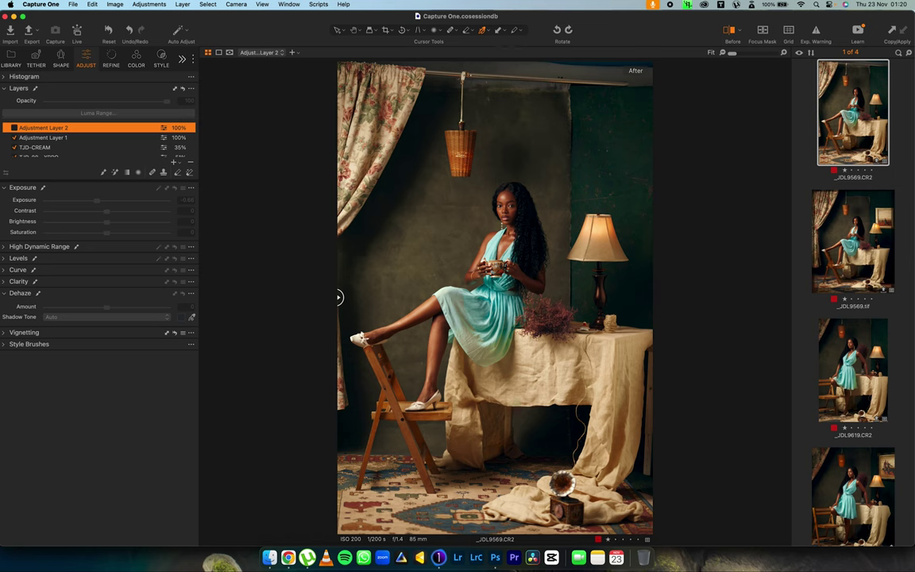
pyautogui.click(14, 128)
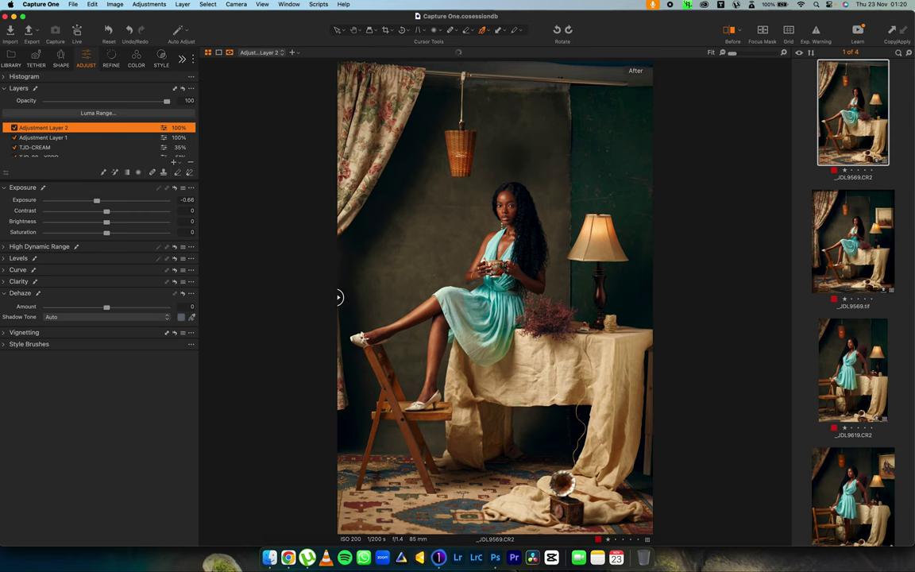
pyautogui.press('m')
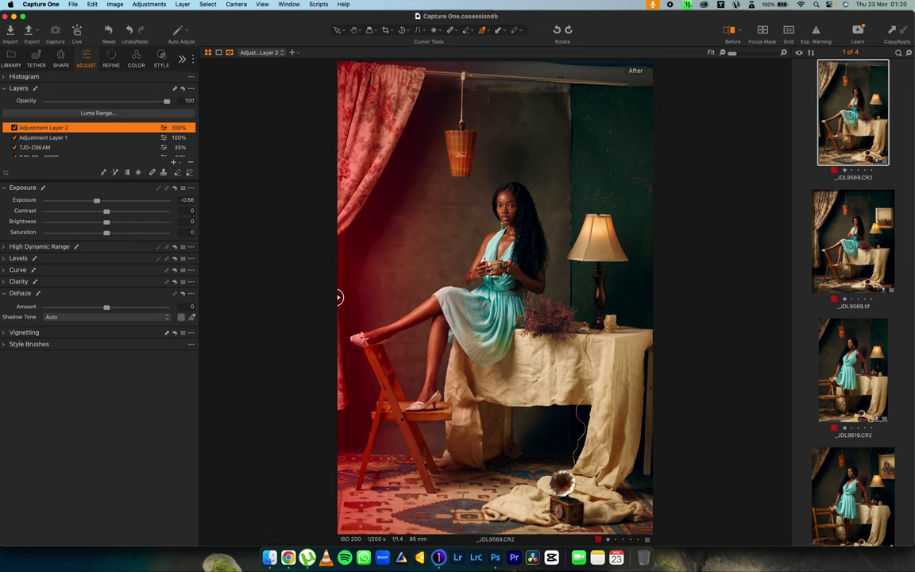
pyautogui.press('m')
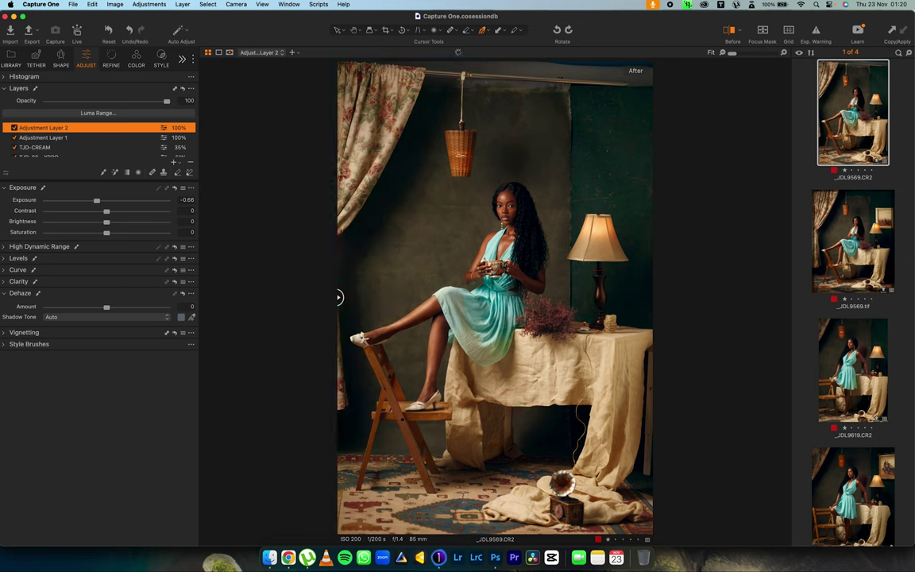
pyautogui.moveTo(339, 297)
pyautogui.mouseDown()
pyautogui.moveTo(649, 297)
pyautogui.moveTo(339, 297)
pyautogui.mouseUp()
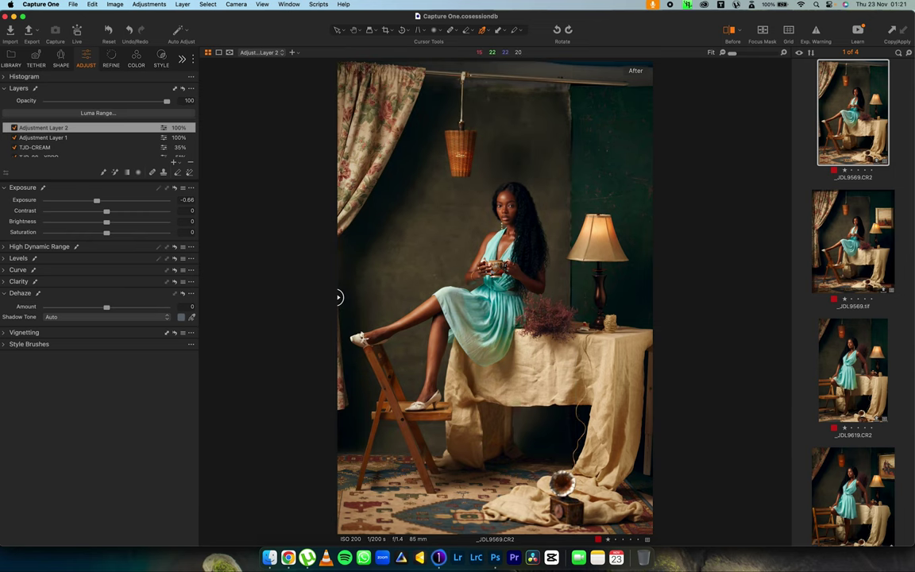
# Show the style groups stored under Custom Styles.
pyautogui.click(161, 58)
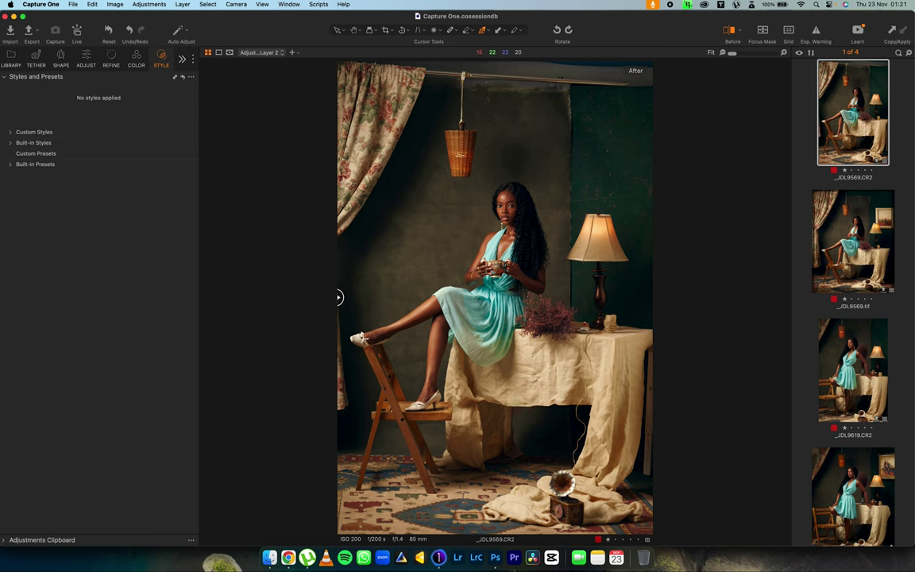
pyautogui.click(10, 131)
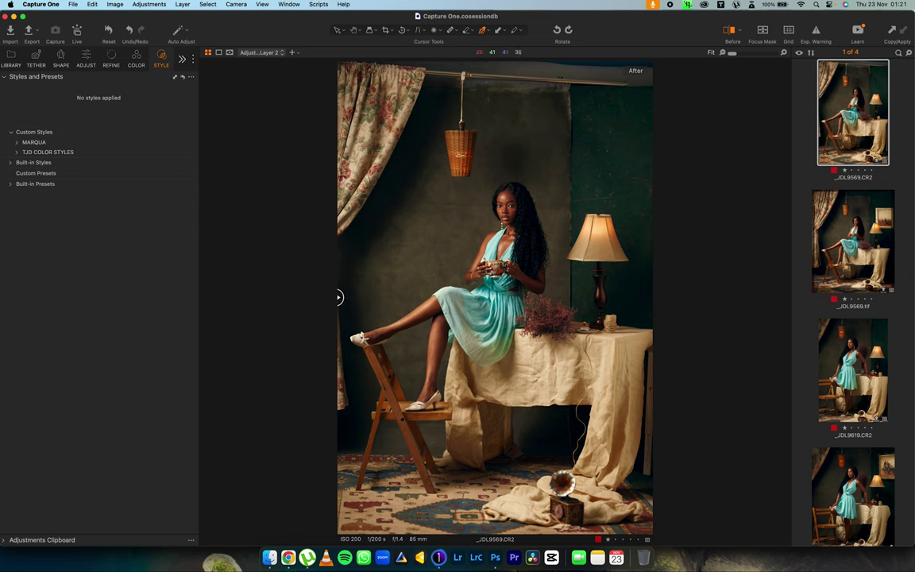
# Compare _JDL9569.CR2 with its _JDL9569.tif version, and view the standing portrait _JDL9619.CR2 with the split view's divider kept on the edited version.
pyautogui.press('Right')
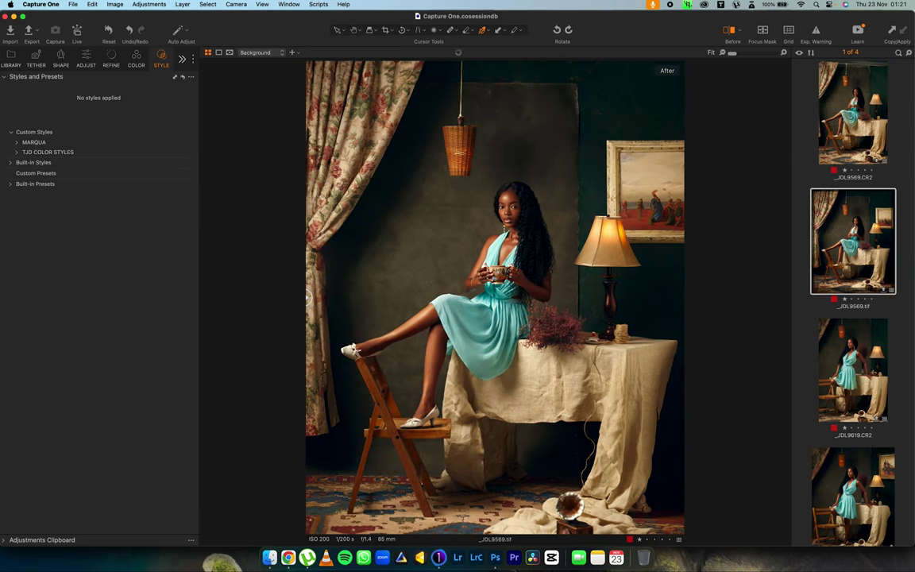
pyautogui.press('Left')
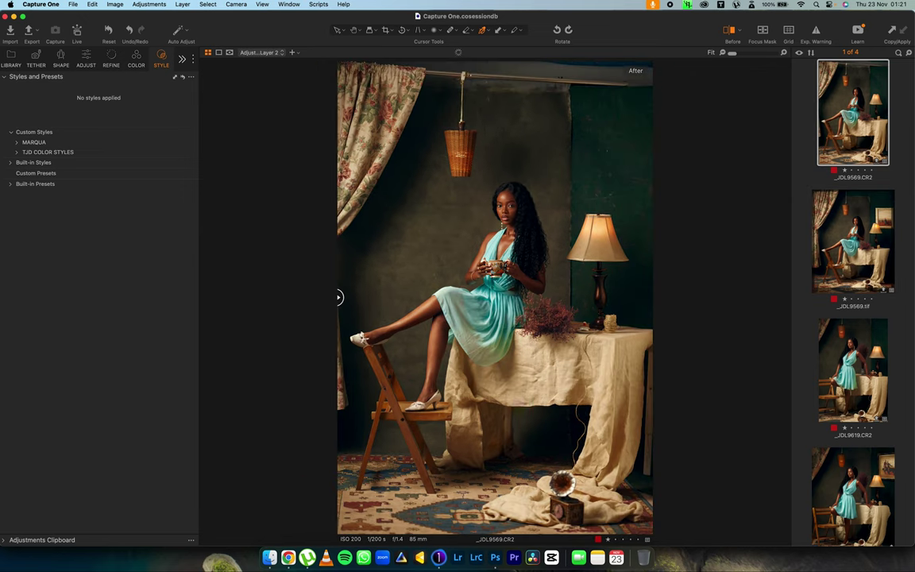
pyautogui.press('Right')
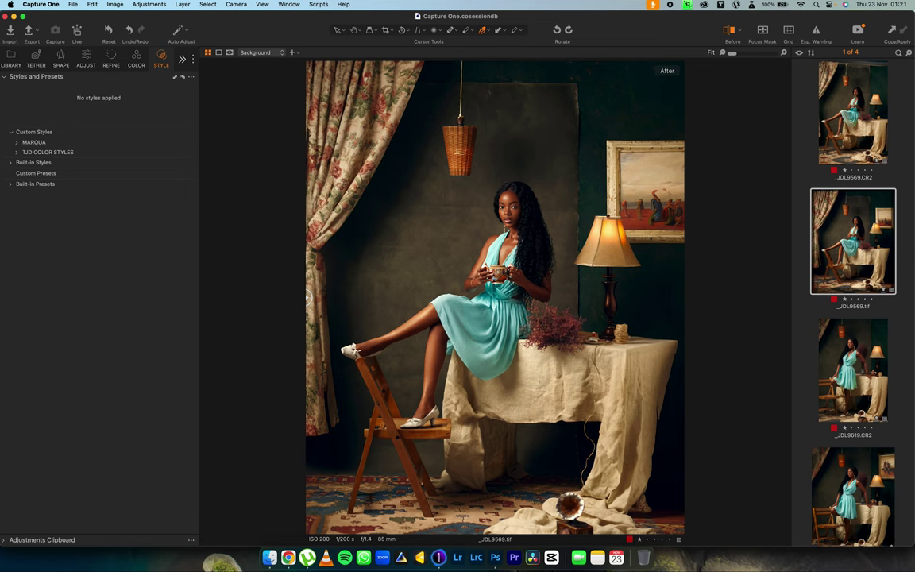
pyautogui.scroll(-1, 853, 301)
pyautogui.click(853, 348)
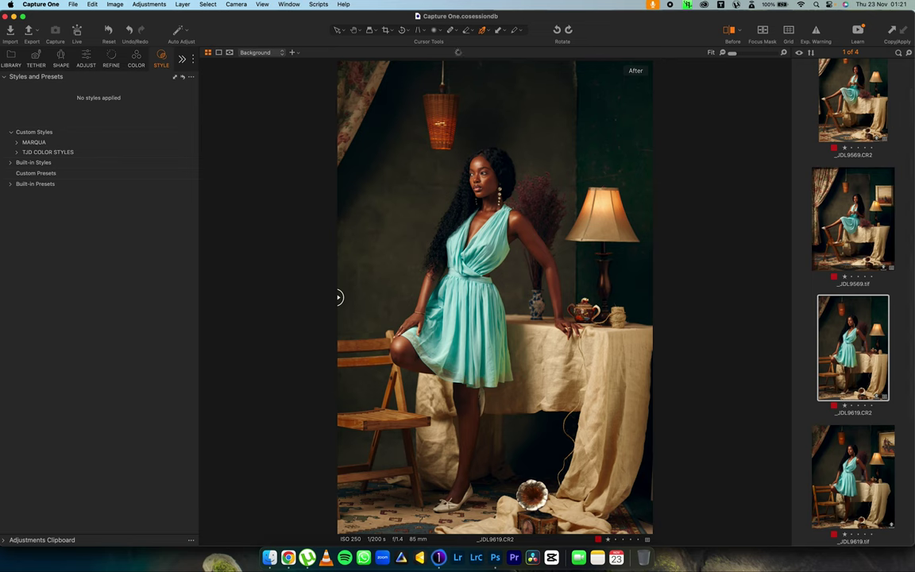
pyautogui.moveTo(339, 298)
pyautogui.mouseDown()
pyautogui.moveTo(650, 297)
pyautogui.moveTo(340, 297)
pyautogui.mouseUp()
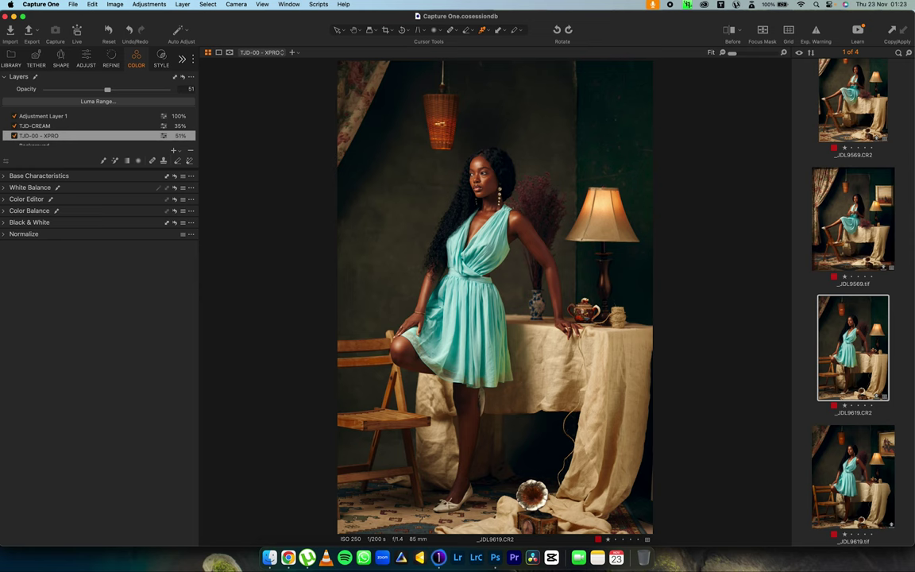
# Filter the session folder to photos with the Orange color tag instead of Red, and open _JDL9584.CR2.
pyautogui.click(11, 59)
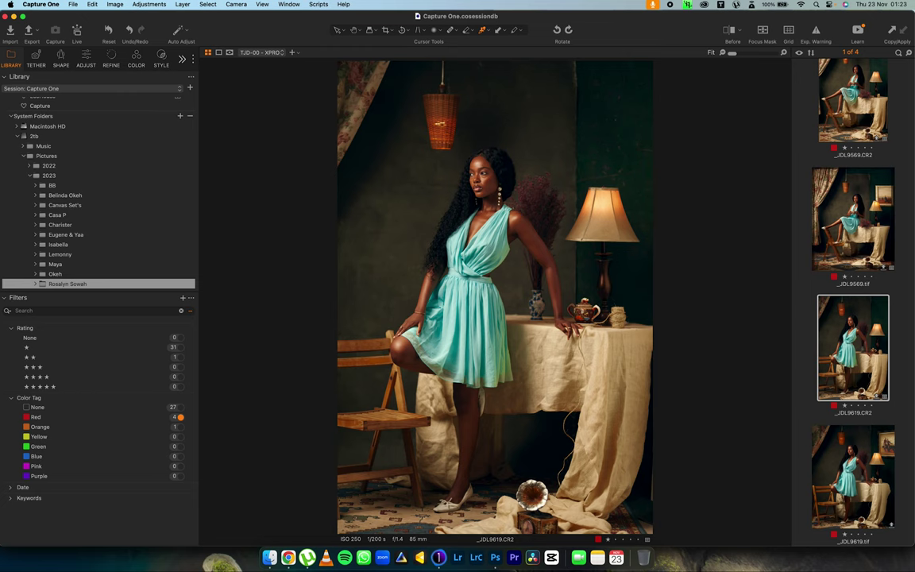
pyautogui.click(180, 426)
pyautogui.click(853, 113)
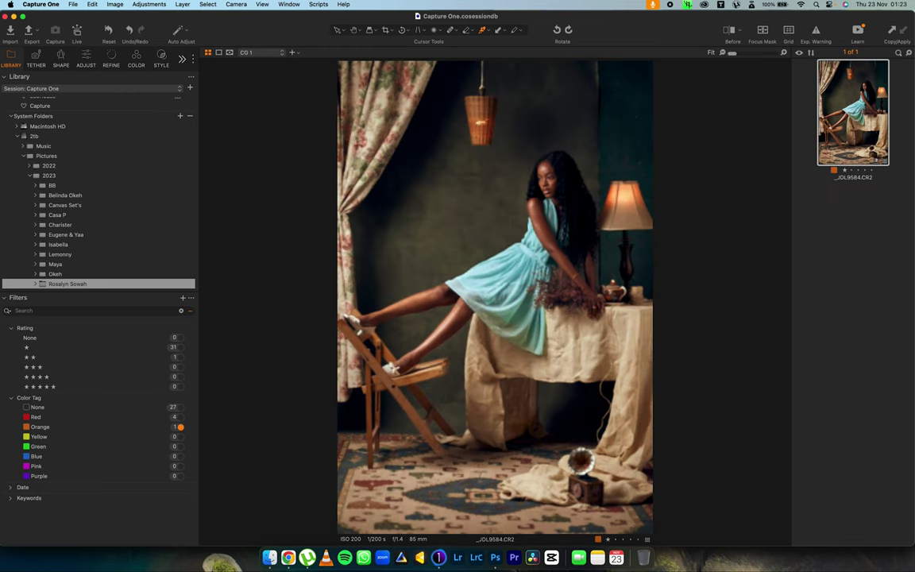